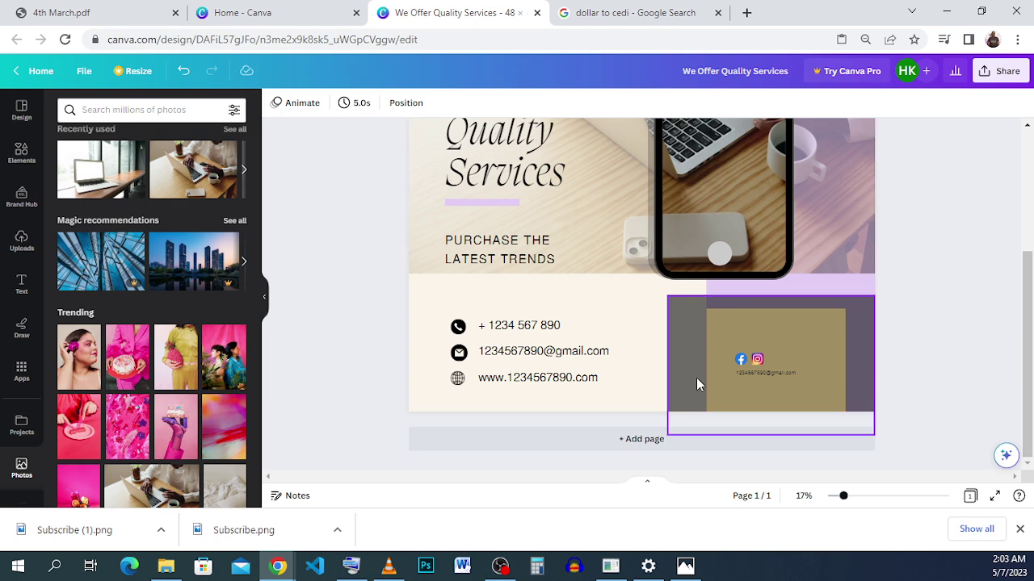
Examine the whole "We Offer Quality Services" flyer, from the heading and phone mockup down to the contact details, at 12% zoom
{"action": "scroll", "coordinate": [696, 383], "scroll_direction": "up", "scroll_amount": 5}
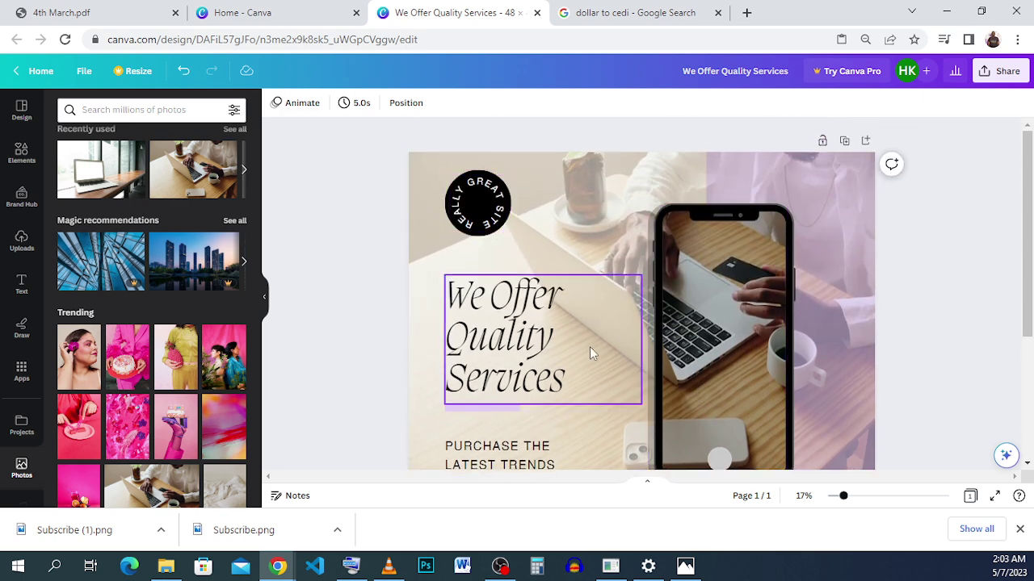
{"action": "scroll", "coordinate": [590, 353], "scroll_direction": "down", "scroll_amount": 4}
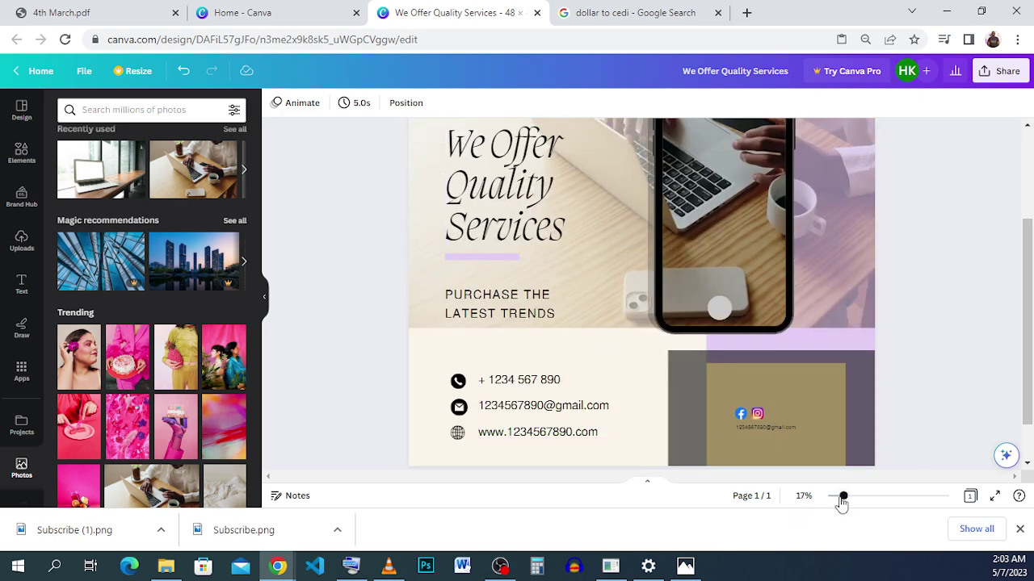
{"action": "left_click_drag", "start_coordinate": [842, 498], "coordinate": [832, 498]}
{"action": "scroll", "coordinate": [854, 407], "scroll_direction": "up", "scroll_amount": 1}
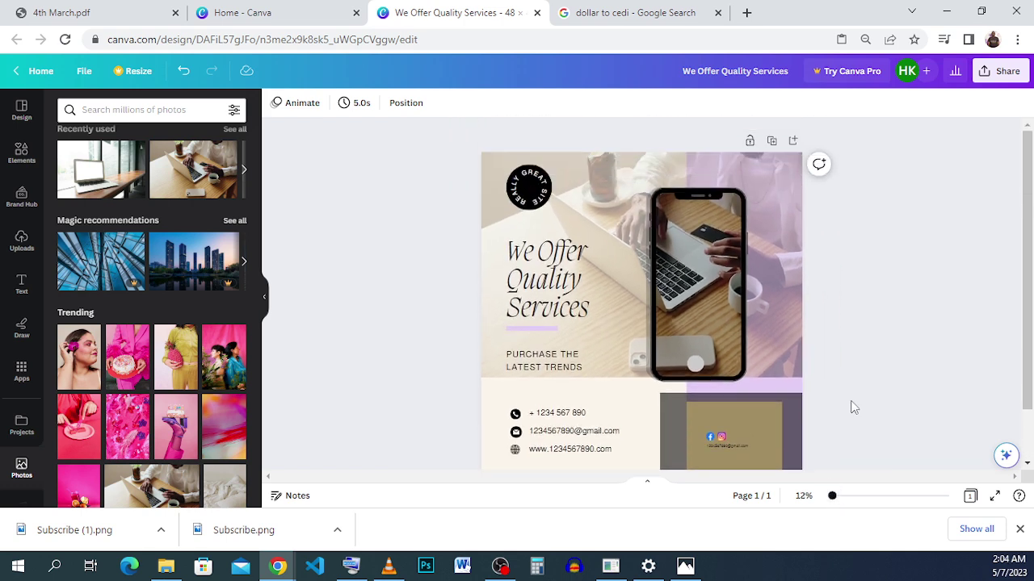
{"action": "scroll", "coordinate": [854, 408], "scroll_direction": "down", "scroll_amount": 2}
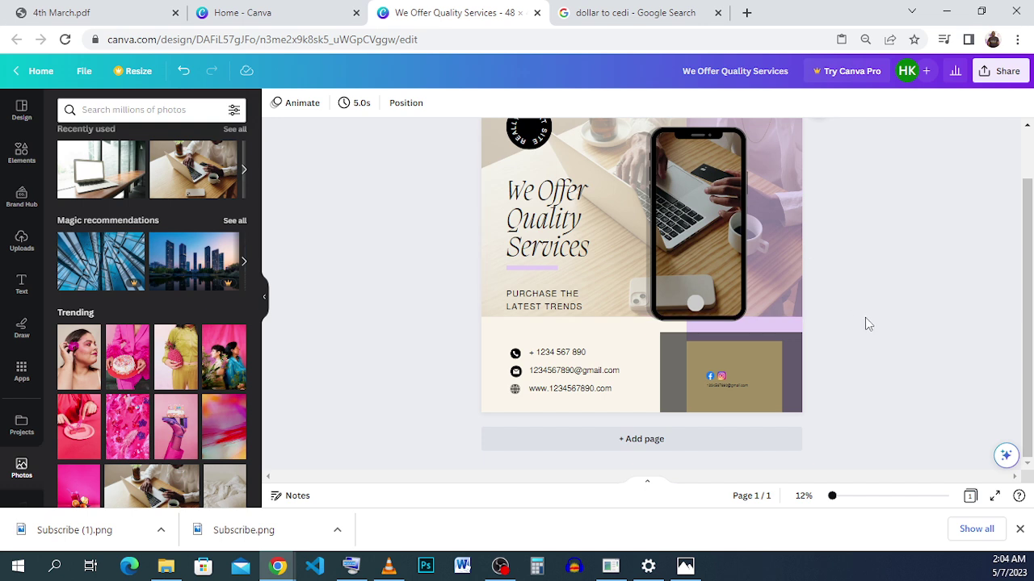
{"action": "scroll", "coordinate": [864, 319], "scroll_direction": "up", "scroll_amount": 2}
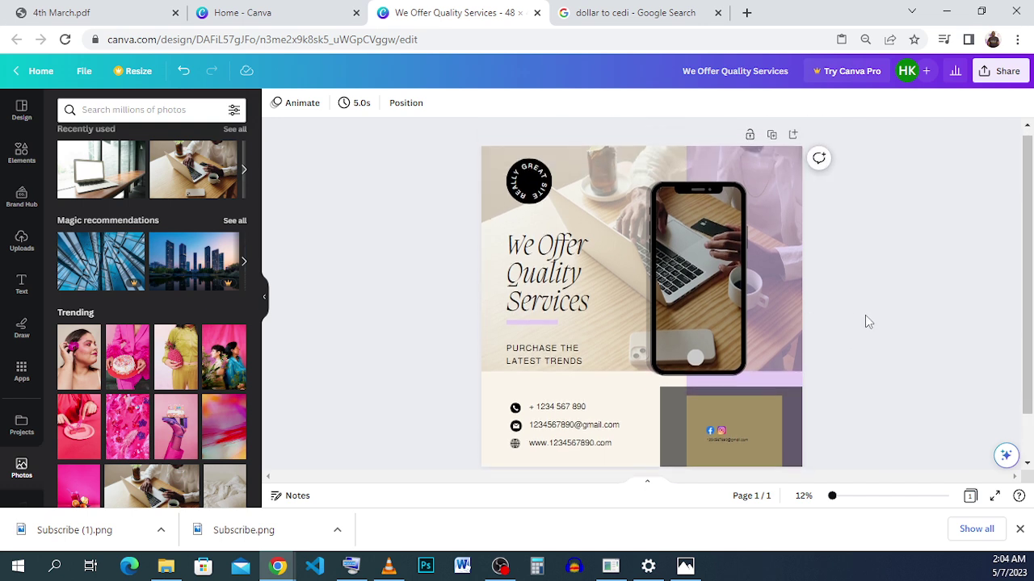
{"action": "scroll", "coordinate": [865, 319], "scroll_direction": "down", "scroll_amount": 2}
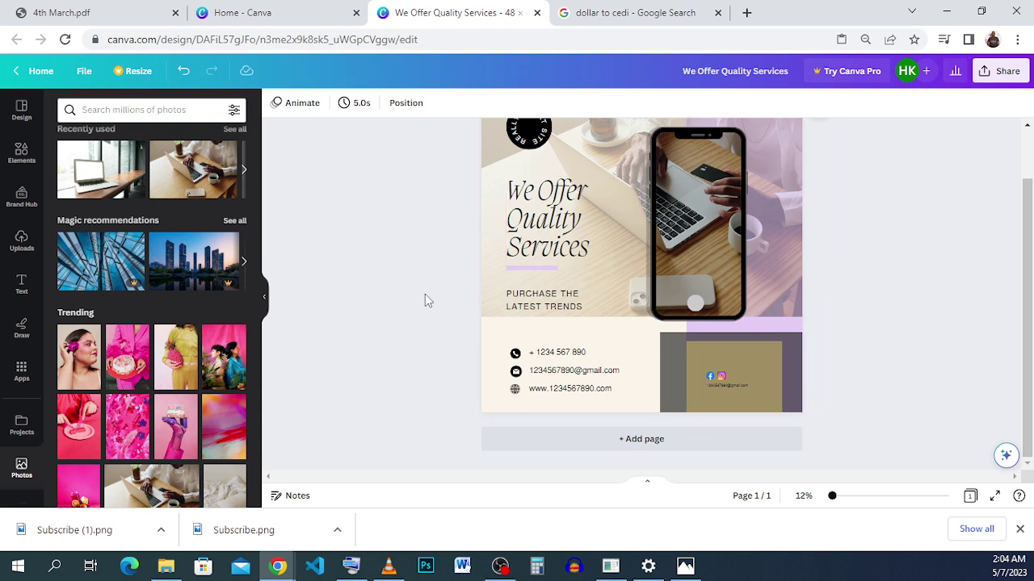
Go to the Canva home page and open the custom size settings for a new design
{"action": "left_click", "coordinate": [297, 11]}
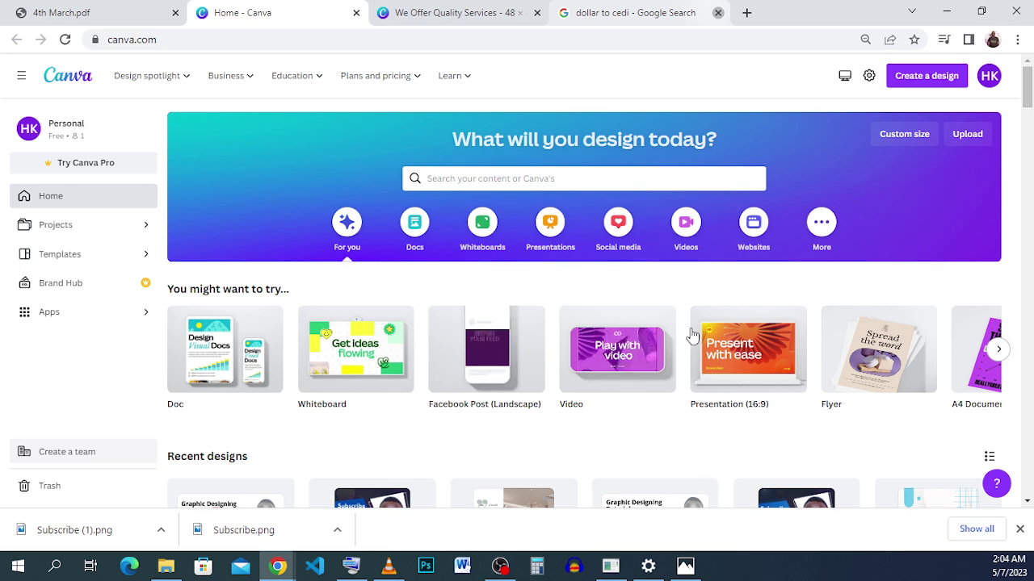
{"action": "scroll", "coordinate": [816, 381], "scroll_direction": "down", "scroll_amount": 1}
{"action": "scroll", "coordinate": [784, 325], "scroll_direction": "up", "scroll_amount": 1}
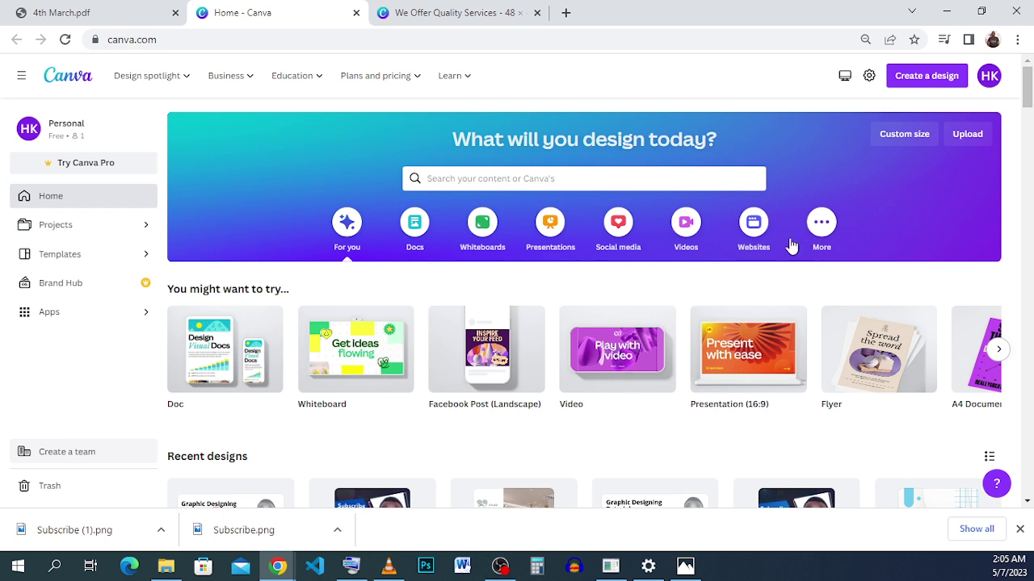
{"action": "left_click", "coordinate": [889, 146]}
Switch the custom size unit to pixels and back to inches
{"action": "left_click", "coordinate": [888, 196]}
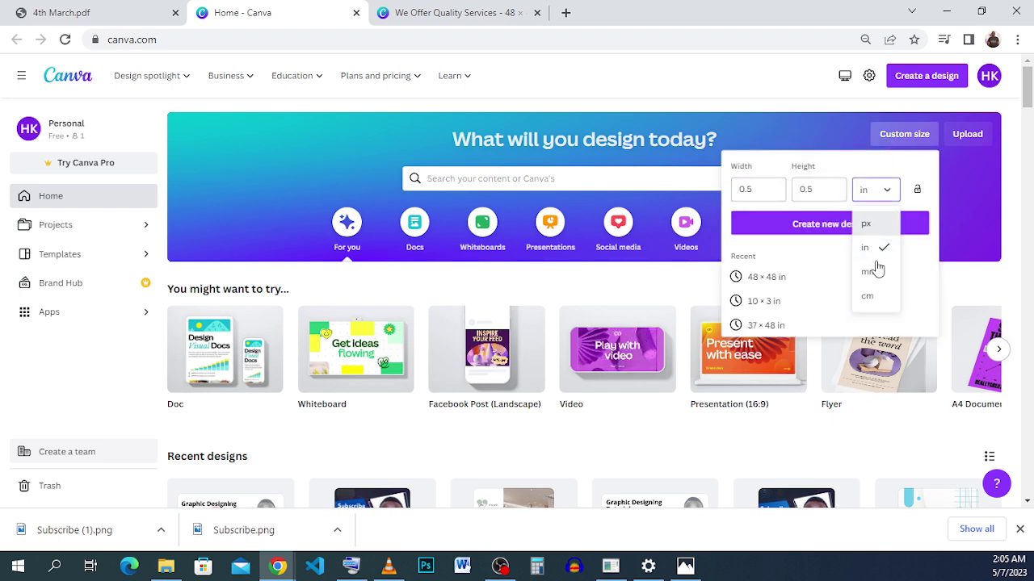
{"action": "left_click", "coordinate": [875, 250]}
{"action": "left_click", "coordinate": [886, 191]}
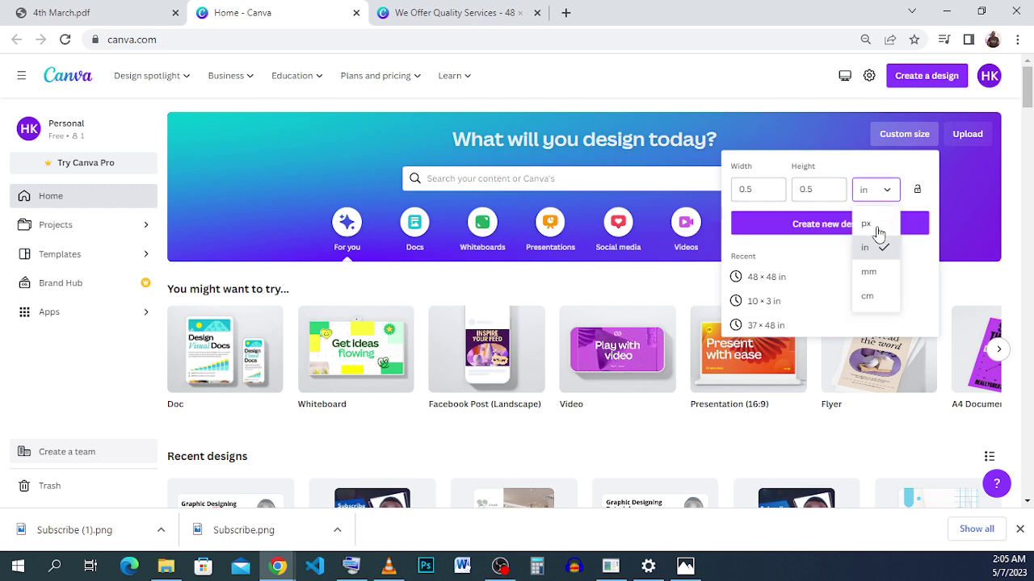
{"action": "left_click", "coordinate": [877, 226]}
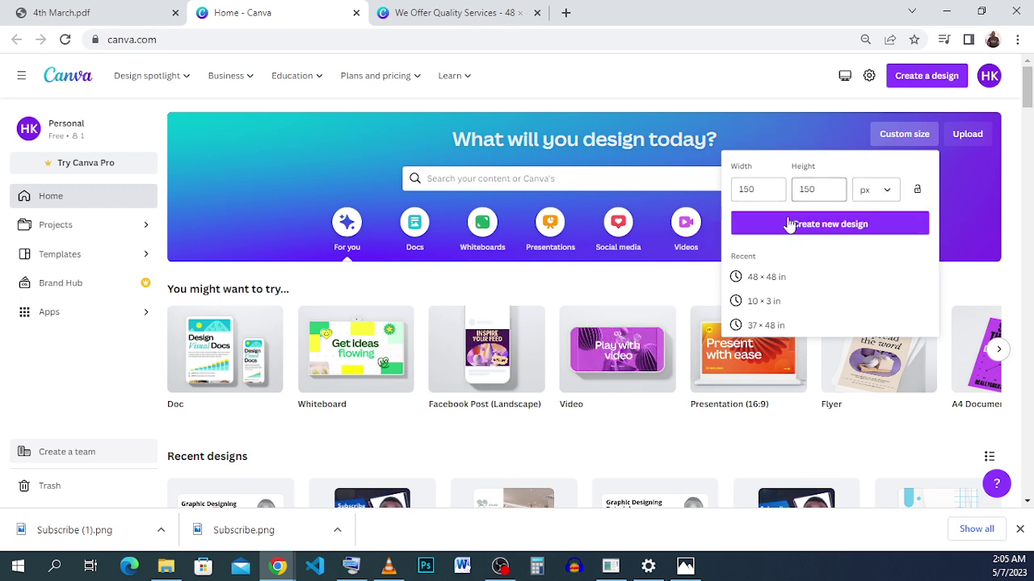
{"action": "left_click", "coordinate": [865, 194]}
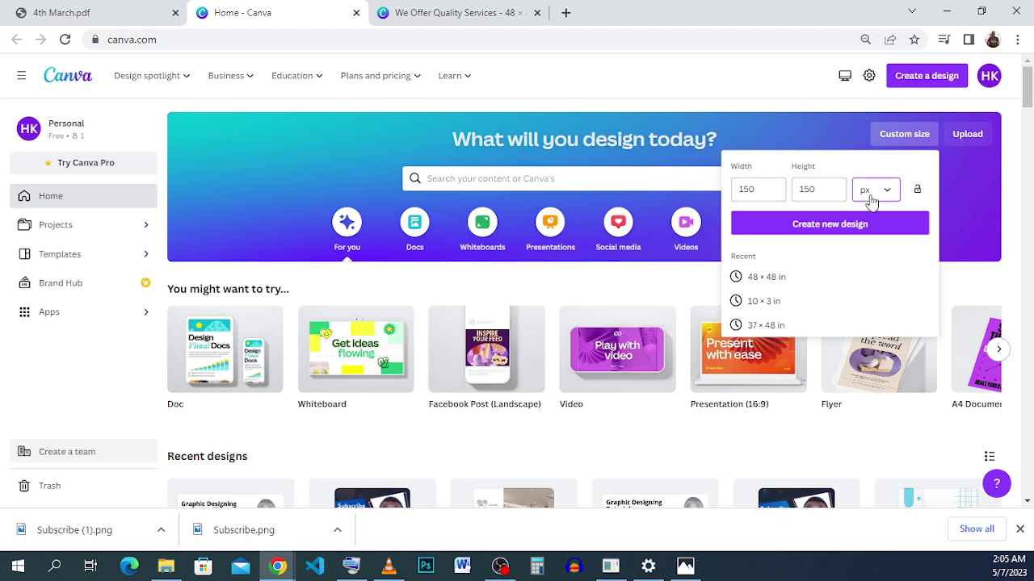
{"action": "left_click", "coordinate": [876, 247]}
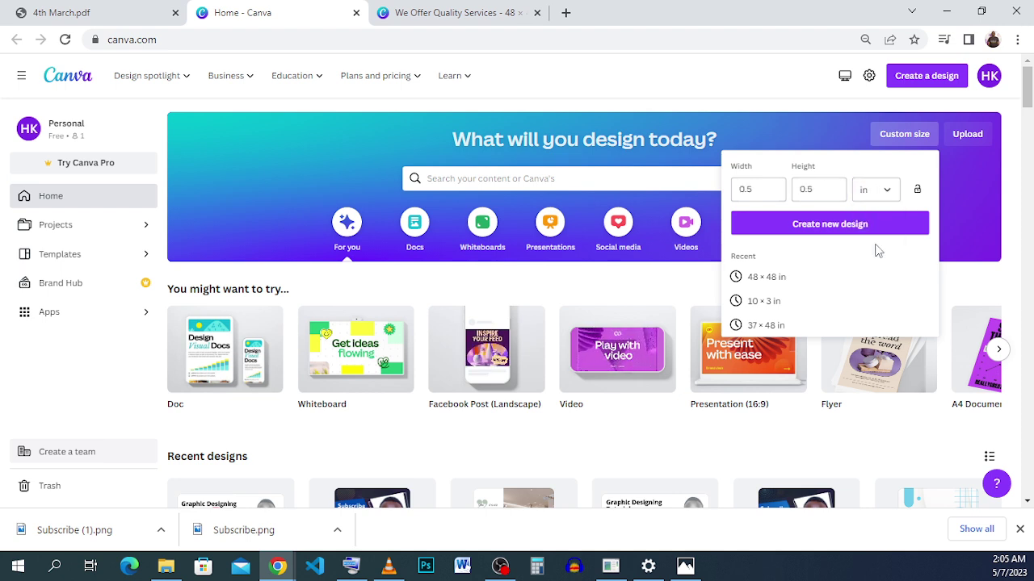
Create a new blank design from the recent 48 × 48 in custom size
{"action": "double_click", "coordinate": [759, 186]}
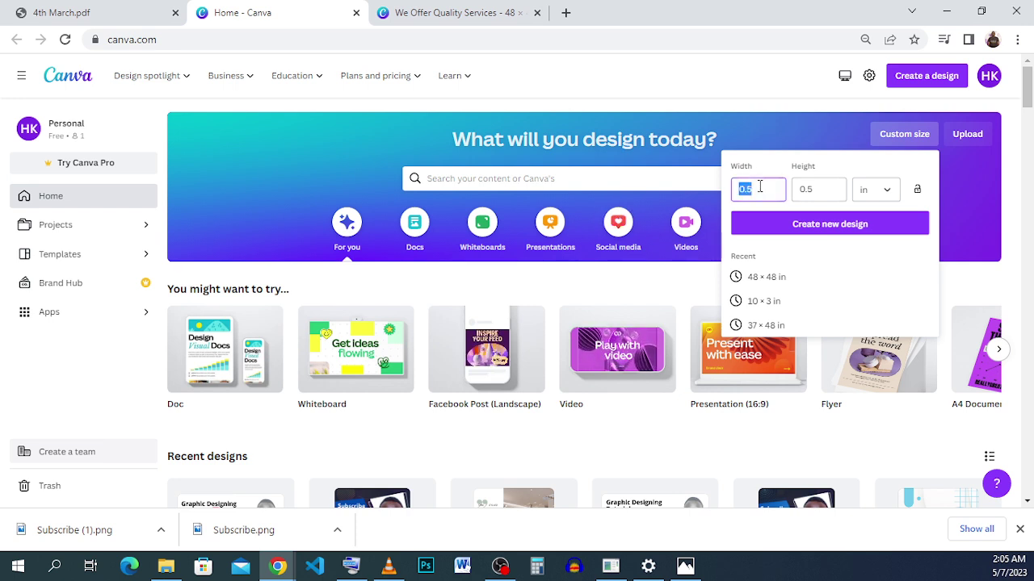
{"action": "double_click", "coordinate": [806, 188]}
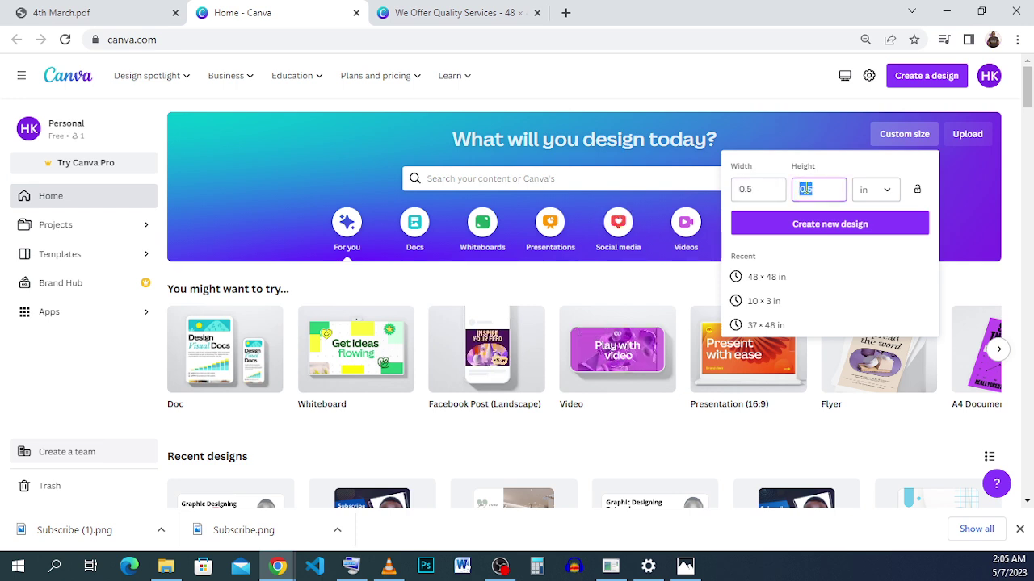
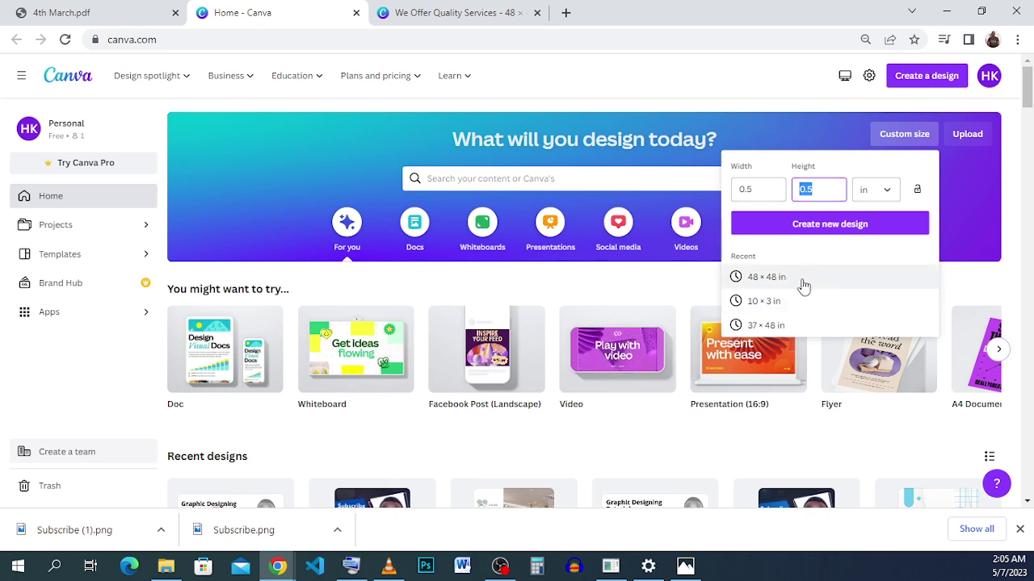
{"action": "left_click", "coordinate": [804, 287]}
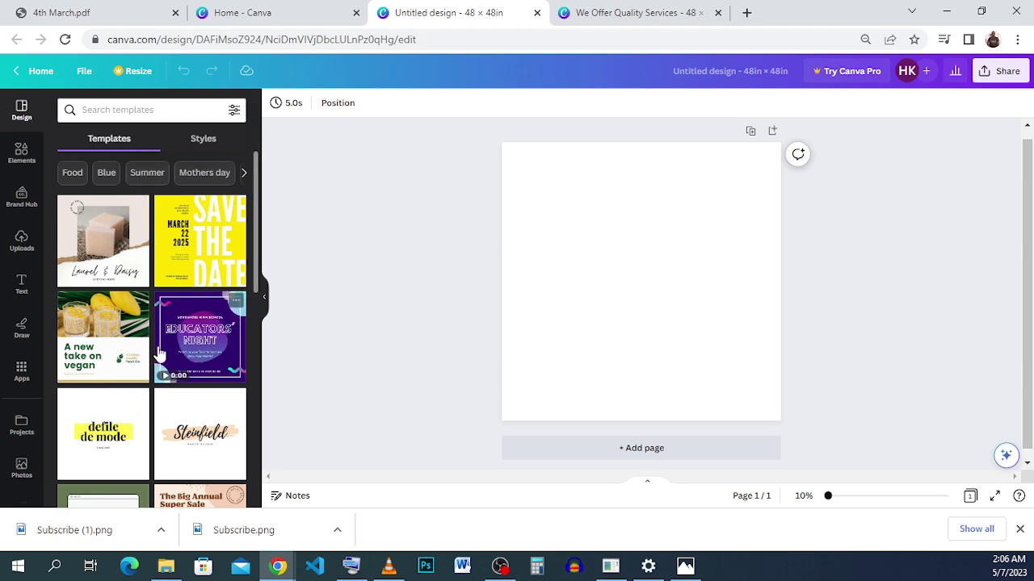
Check the "We Offer Quality Services" flyer as a reference and return to the blank 48 × 48 in design
{"action": "left_click", "coordinate": [609, 12]}
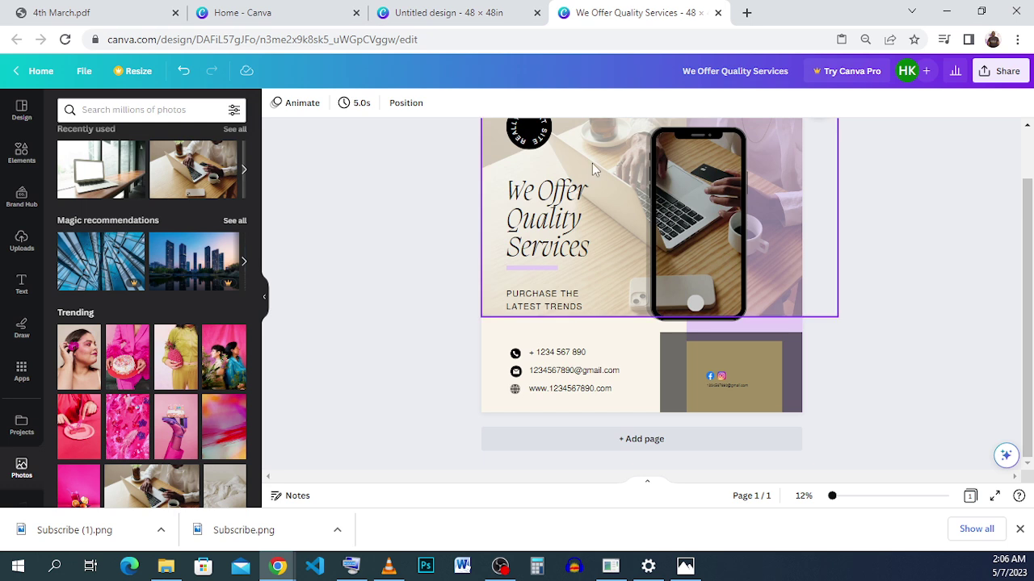
{"action": "scroll", "coordinate": [712, 290], "scroll_direction": "up", "scroll_amount": 1}
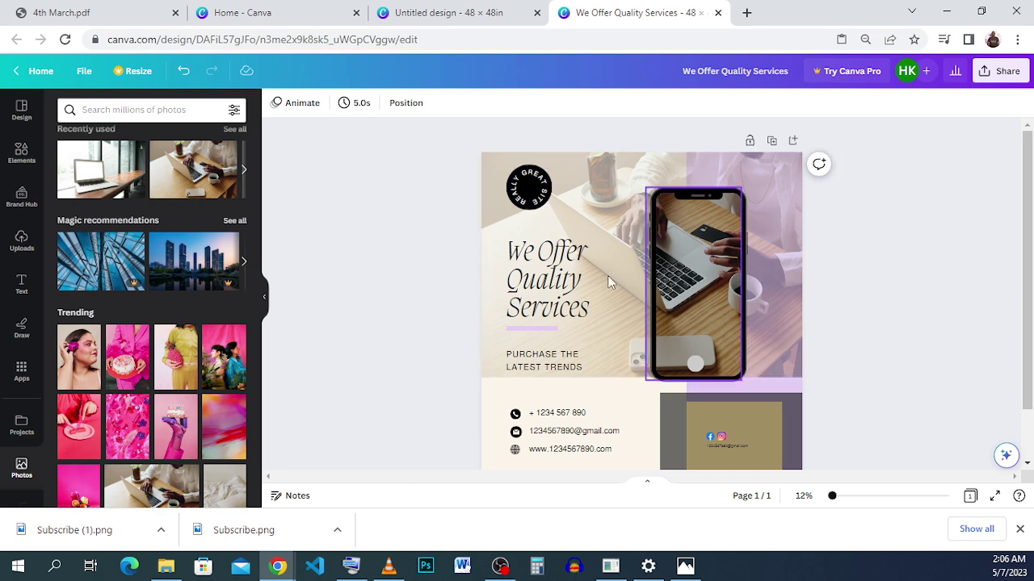
{"action": "left_click", "coordinate": [432, 14]}
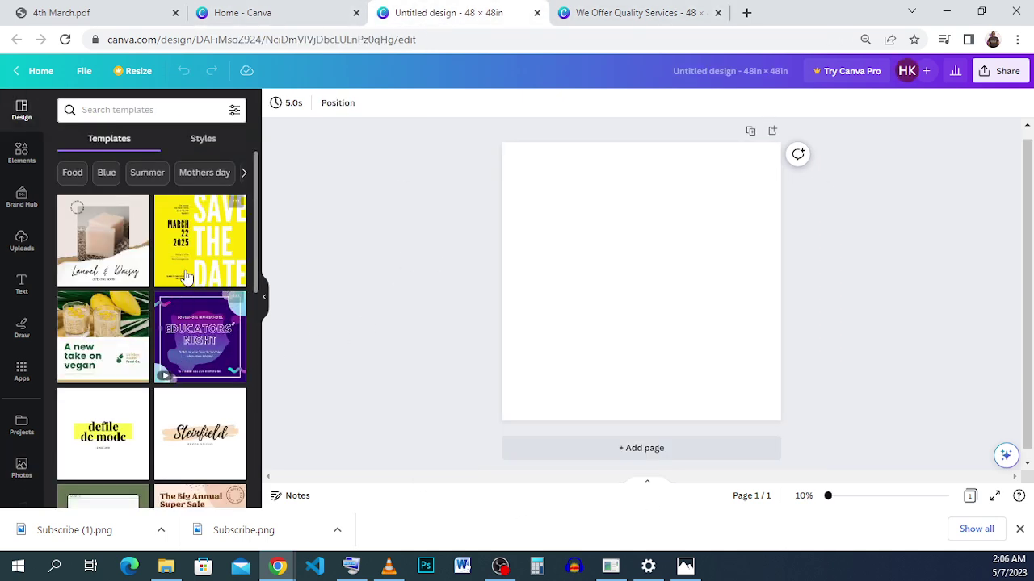
Find the purple phone mockup template titled "Available in the Shop" and apply it to the blank page
{"action": "scroll", "coordinate": [160, 299], "scroll_direction": "down", "scroll_amount": 5}
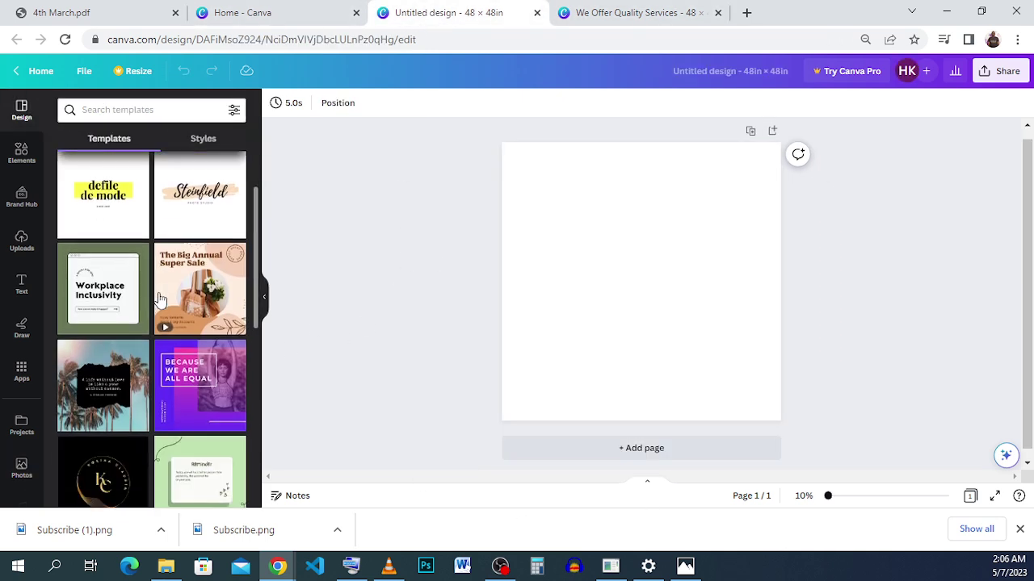
{"action": "scroll", "coordinate": [160, 299], "scroll_direction": "down", "scroll_amount": 6}
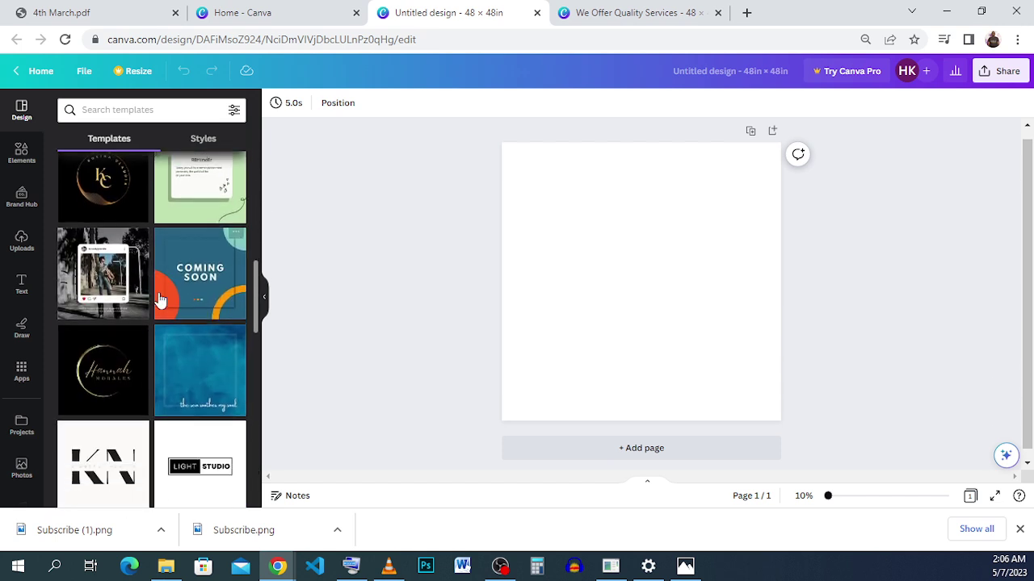
{"action": "scroll", "coordinate": [160, 299], "scroll_direction": "down", "scroll_amount": 6}
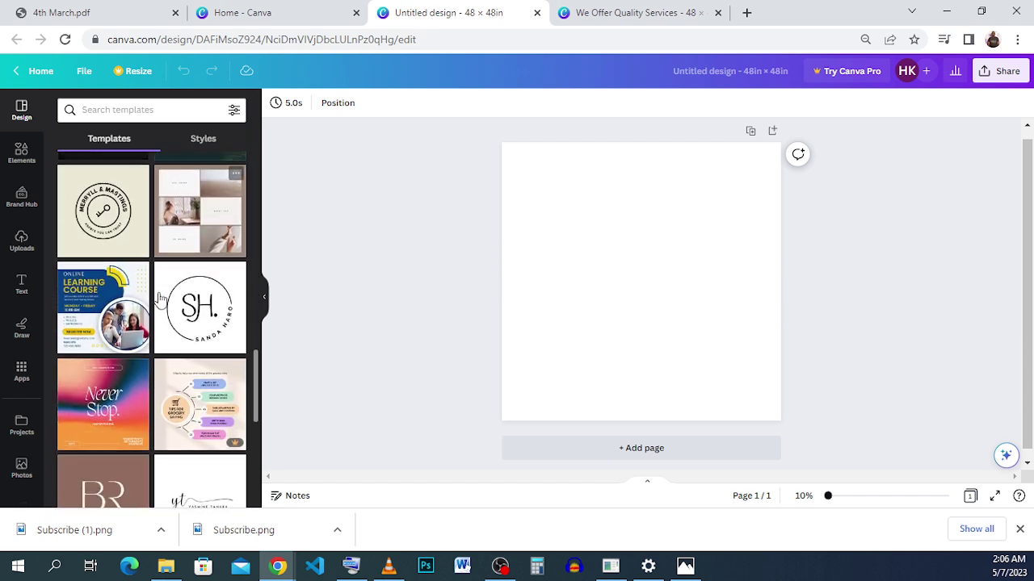
{"action": "scroll", "coordinate": [160, 299], "scroll_direction": "down", "scroll_amount": 8}
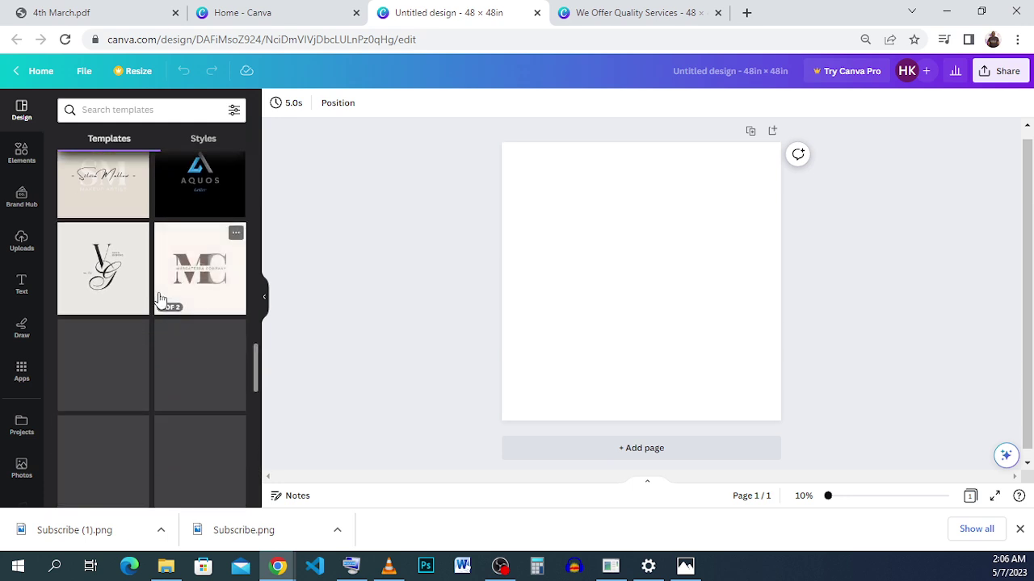
{"action": "scroll", "coordinate": [160, 298], "scroll_direction": "down", "scroll_amount": 6}
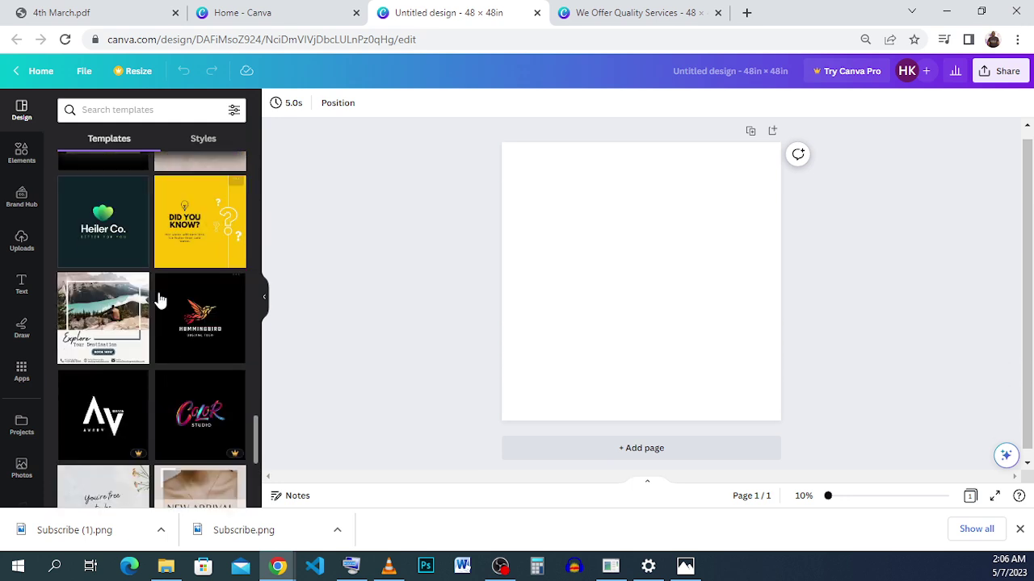
{"action": "scroll", "coordinate": [160, 299], "scroll_direction": "down", "scroll_amount": 5}
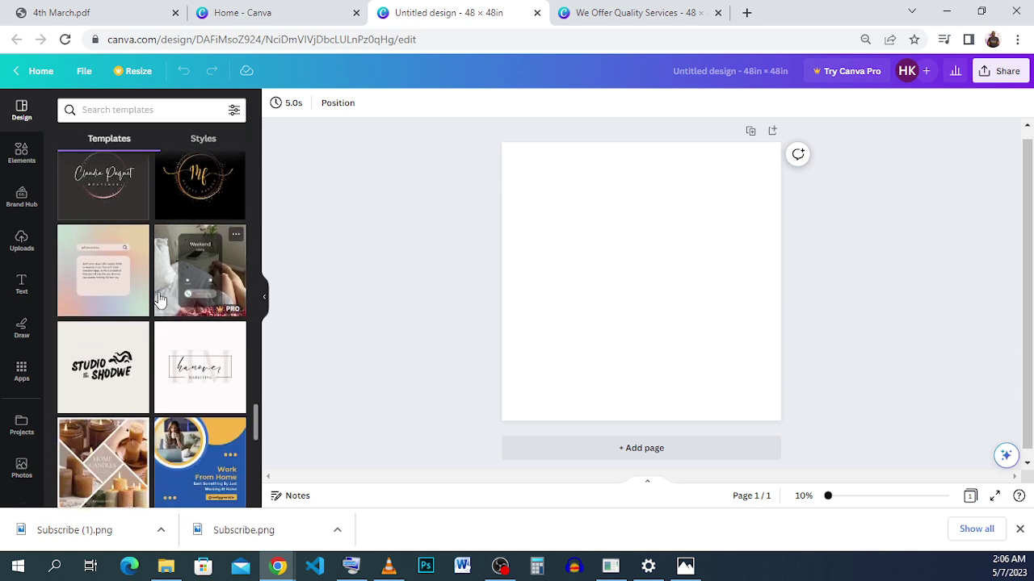
{"action": "scroll", "coordinate": [160, 298], "scroll_direction": "down", "scroll_amount": 10}
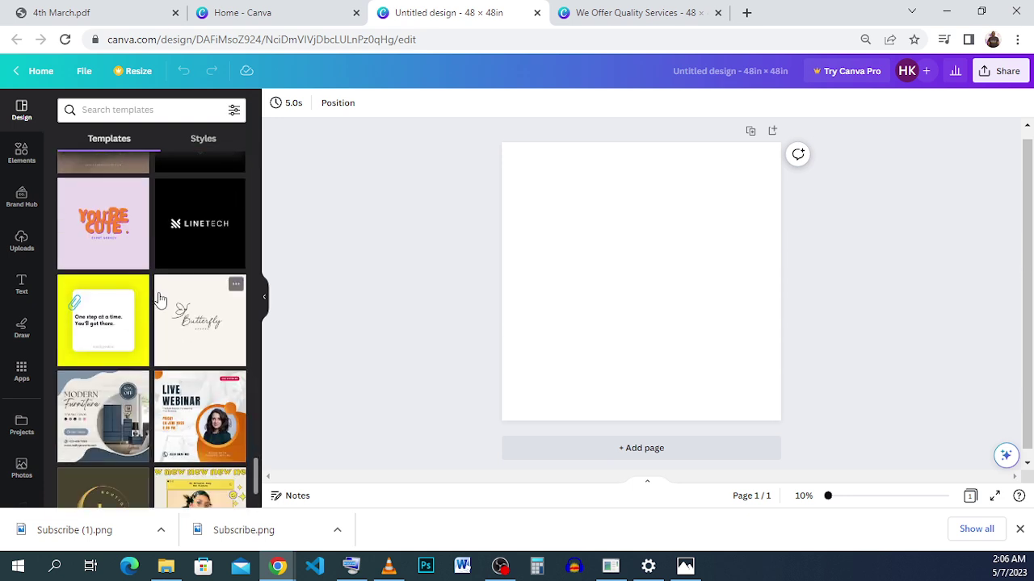
{"action": "scroll", "coordinate": [160, 298], "scroll_direction": "down", "scroll_amount": 10}
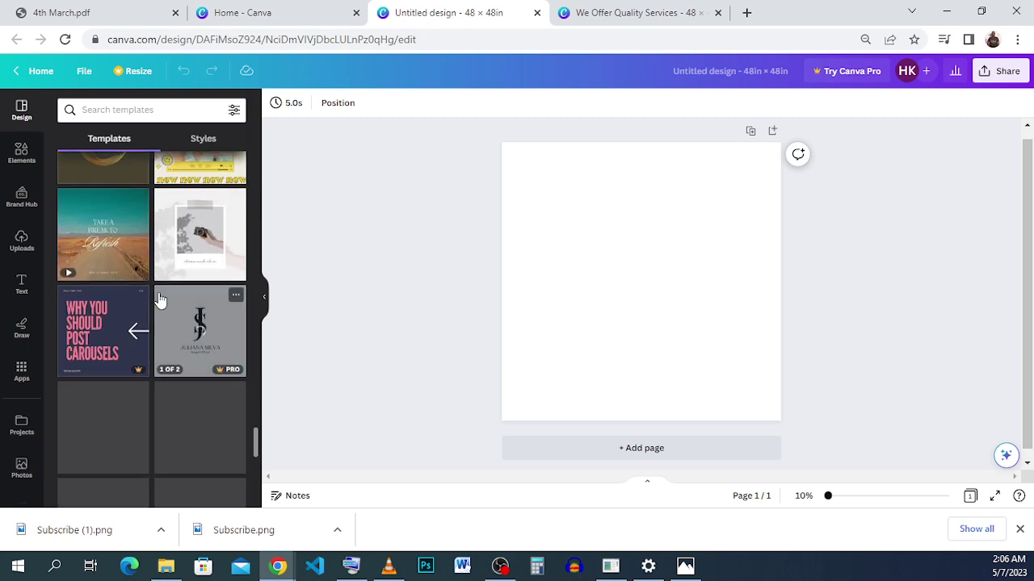
{"action": "scroll", "coordinate": [160, 299], "scroll_direction": "down", "scroll_amount": 10}
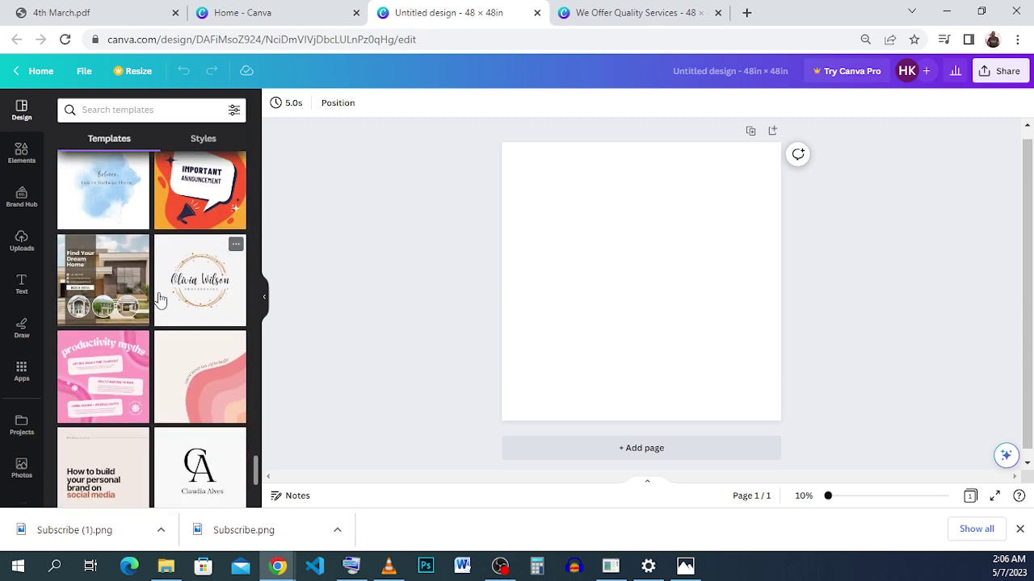
{"action": "scroll", "coordinate": [160, 299], "scroll_direction": "down", "scroll_amount": 6}
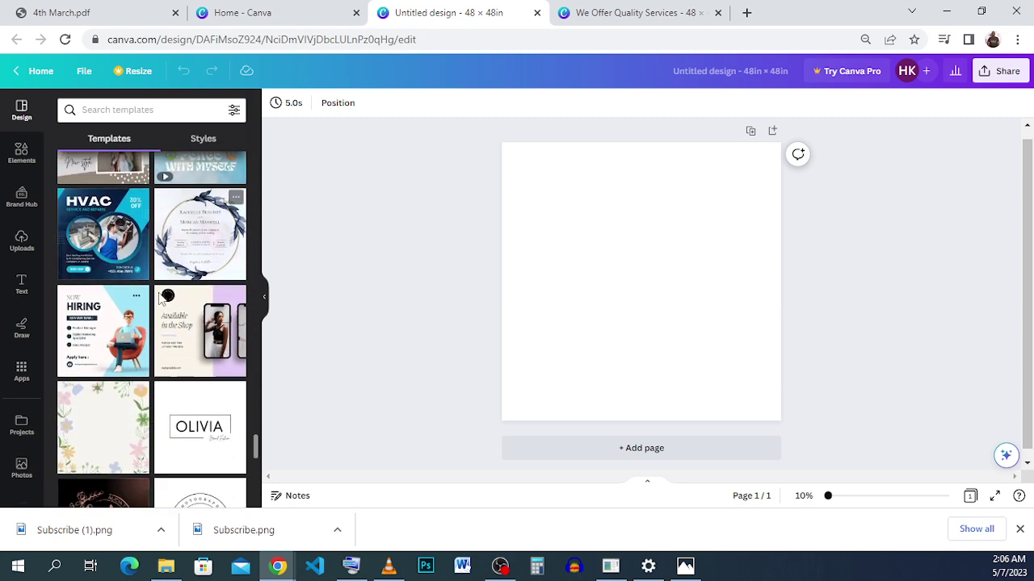
{"action": "scroll", "coordinate": [187, 292], "scroll_direction": "up", "scroll_amount": 2}
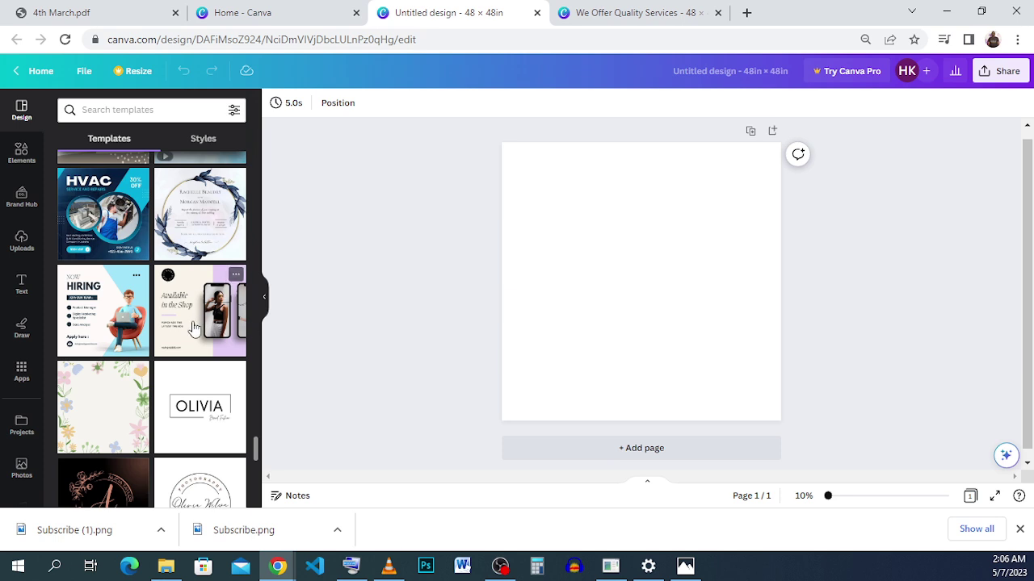
{"action": "left_click", "coordinate": [235, 275]}
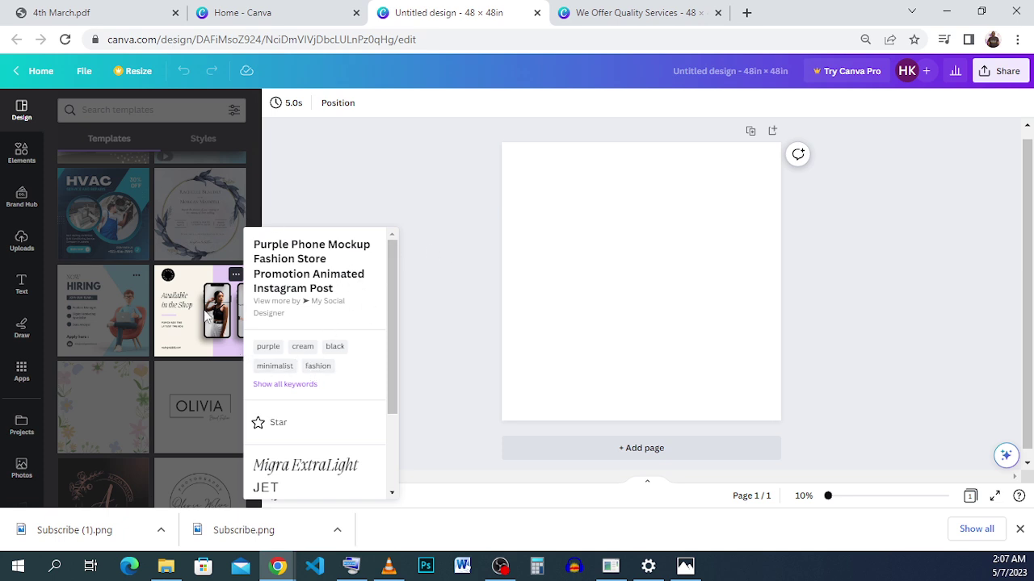
{"action": "left_click", "coordinate": [206, 315]}
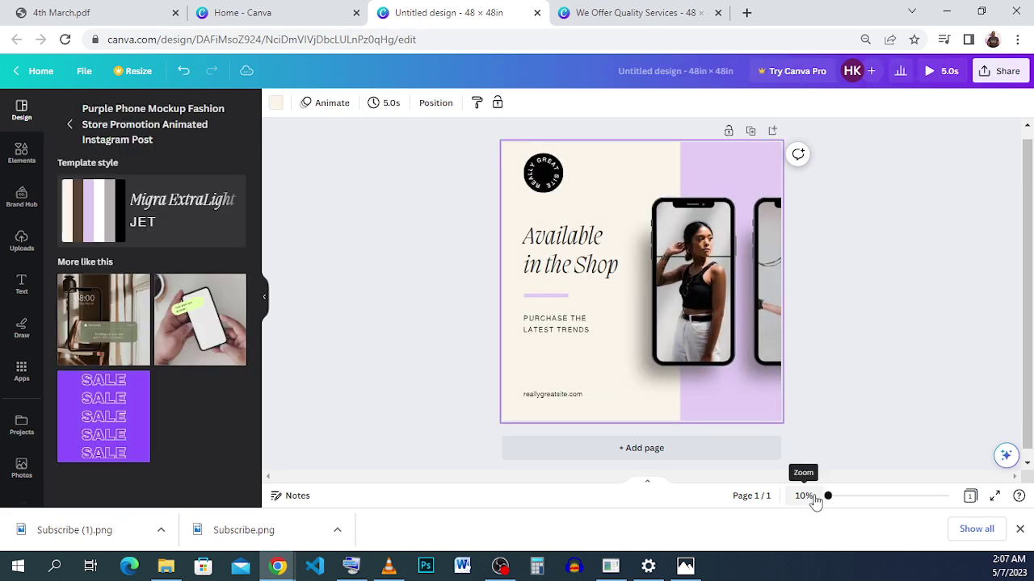
Return to the "We Offer Quality Services" flyer to compare its layout with the applied template
{"action": "left_click", "coordinate": [602, 10]}
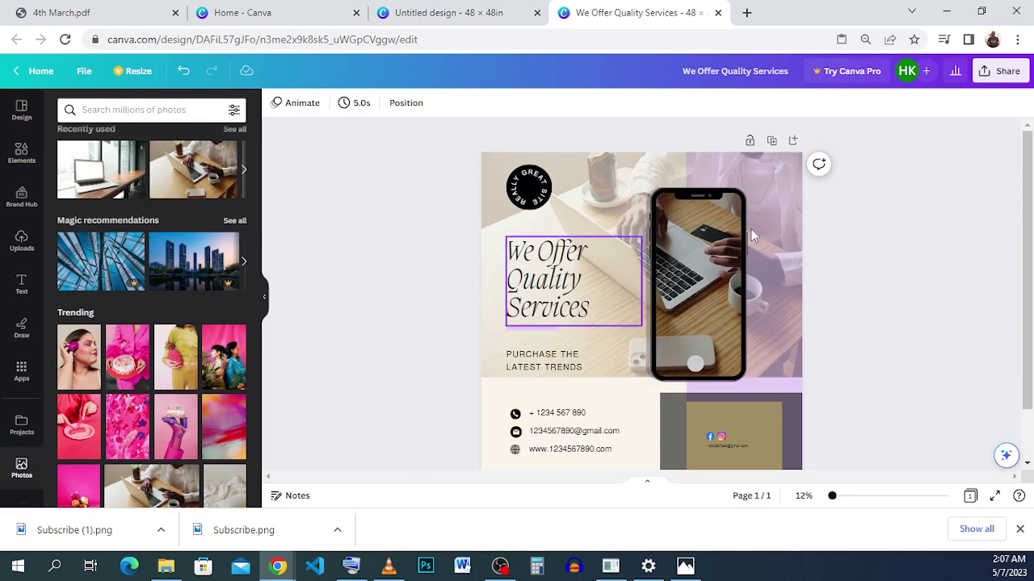
{"action": "scroll", "coordinate": [1030, 217], "scroll_direction": "down", "scroll_amount": 1}
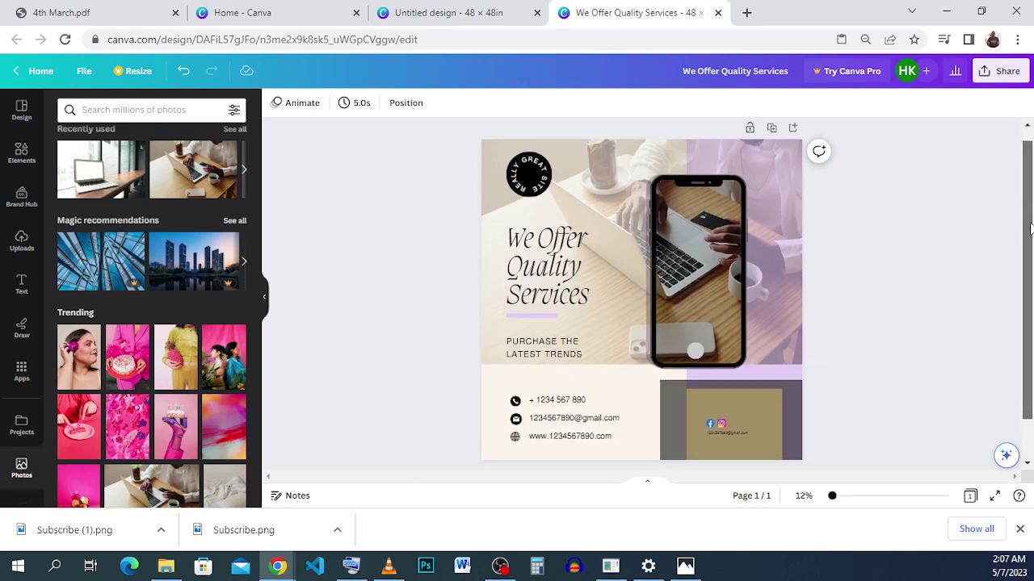
Compare the applied "Available in the Shop" template with the "We Offer Quality Services" flyer and return to the untitled design
{"action": "left_click", "coordinate": [473, 14]}
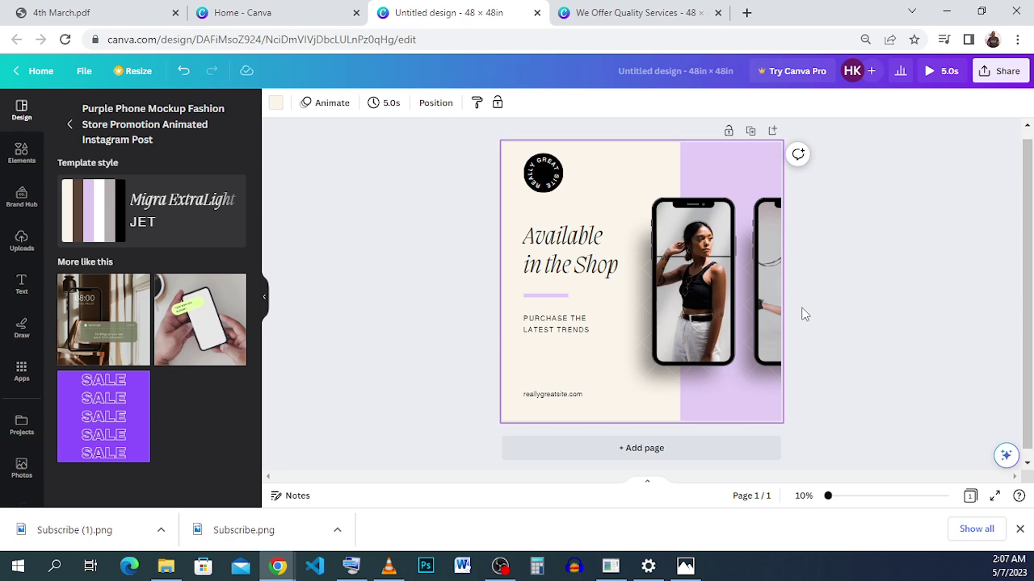
{"action": "left_click", "coordinate": [613, 13]}
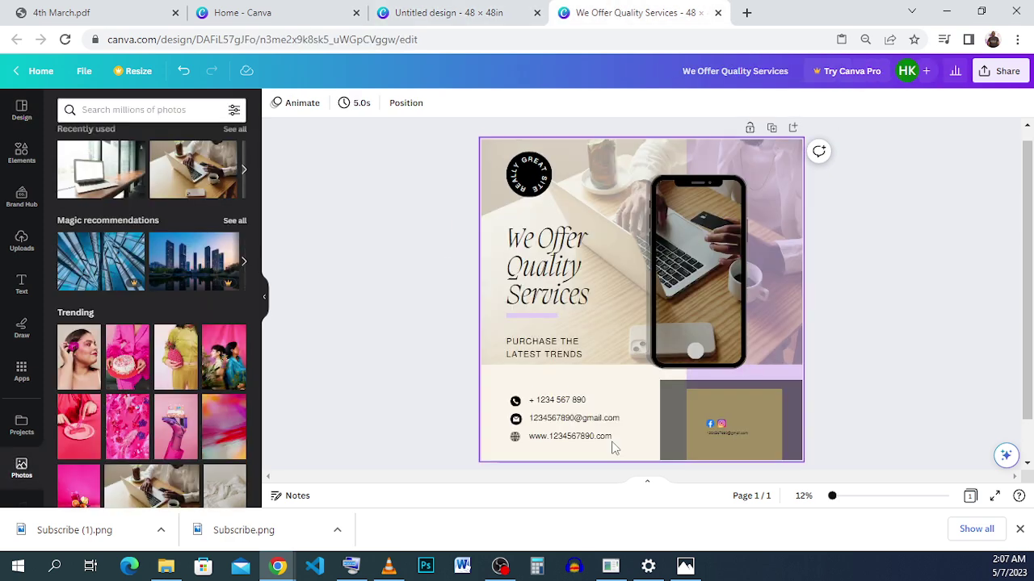
{"action": "left_click", "coordinate": [449, 16]}
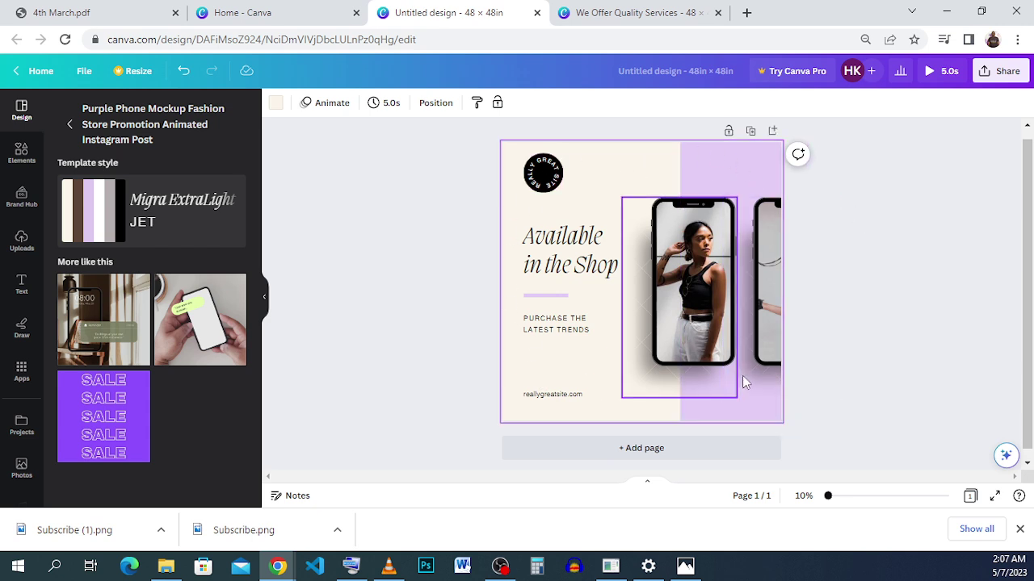
Move the first phone mockup slightly up and remove the second phone from the page, separating it from its shadow
{"action": "left_click", "coordinate": [699, 258]}
{"action": "left_click_drag", "start_coordinate": [693, 276], "coordinate": [699, 257]}
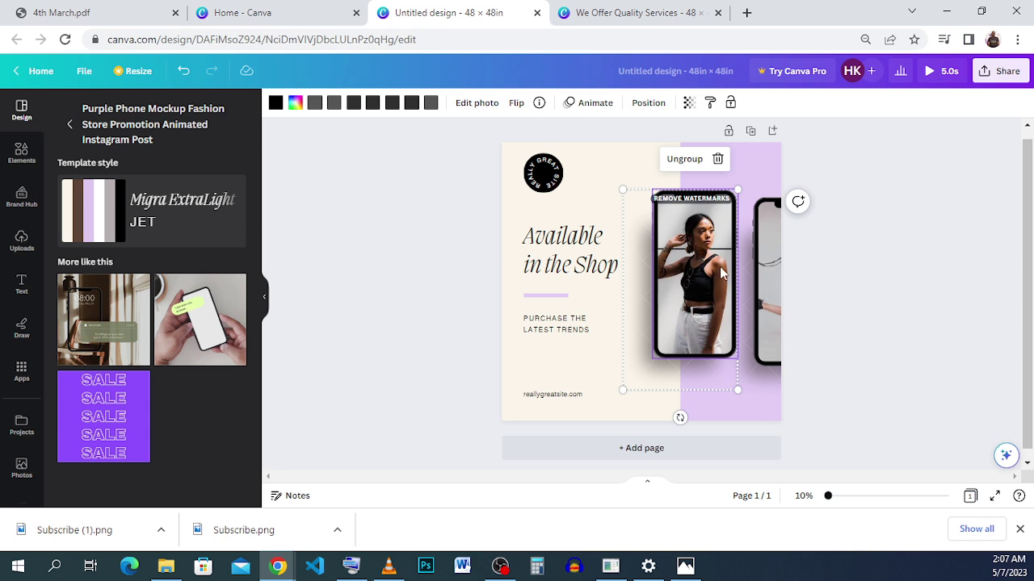
{"action": "left_click_drag", "start_coordinate": [759, 265], "coordinate": [744, 281]}
{"action": "left_click", "coordinate": [709, 275]}
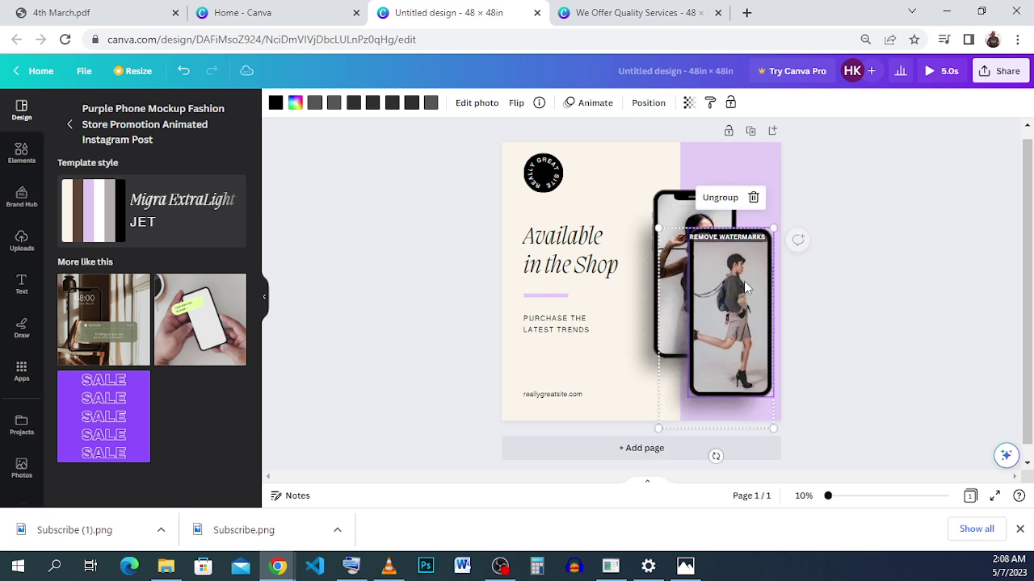
{"action": "left_click", "coordinate": [721, 335]}
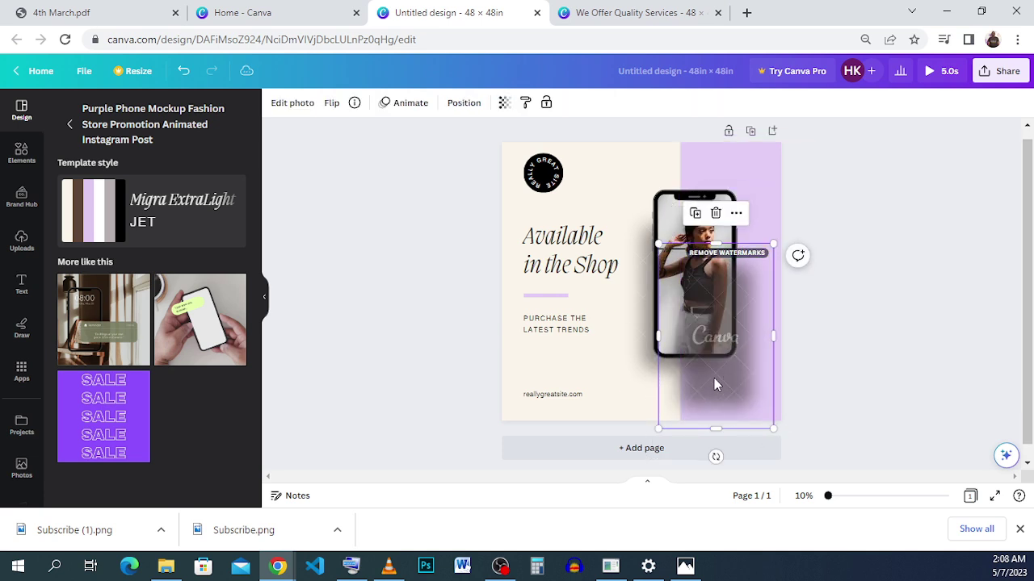
Move the second phone's leftover shadow image away from the remaining phone and delete it
{"action": "left_click_drag", "start_coordinate": [714, 384], "coordinate": [595, 380]}
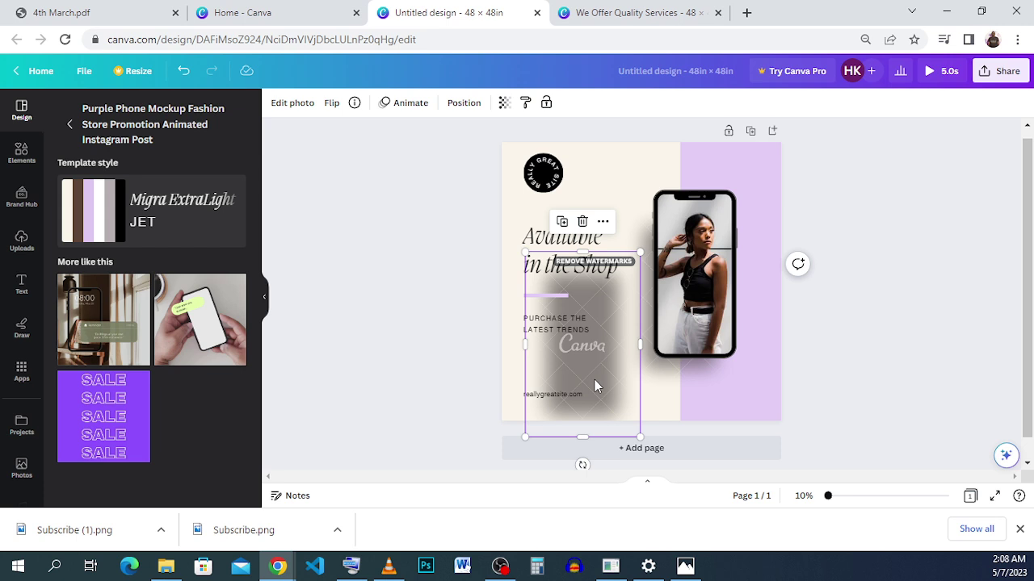
{"action": "mouse_move", "coordinate": [604, 379]}
{"action": "left_mouse_down"}
{"action": "mouse_move", "coordinate": [608, 366]}
{"action": "mouse_move", "coordinate": [598, 364]}
{"action": "mouse_move", "coordinate": [607, 363]}
{"action": "mouse_move", "coordinate": [587, 346]}
{"action": "mouse_move", "coordinate": [614, 361]}
{"action": "mouse_move", "coordinate": [616, 380]}
{"action": "left_mouse_up"}
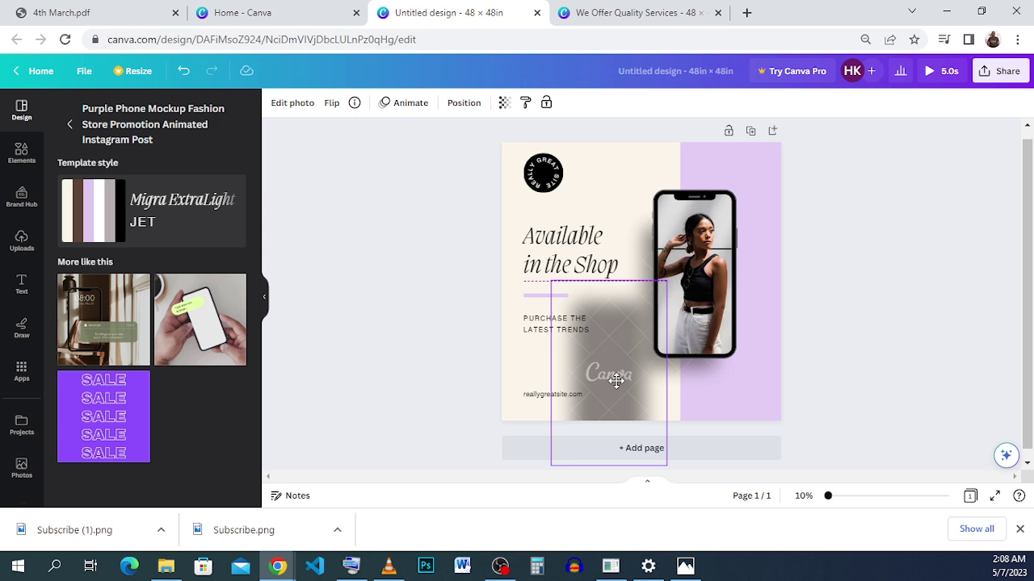
{"action": "left_click_drag", "start_coordinate": [616, 381], "coordinate": [601, 404]}
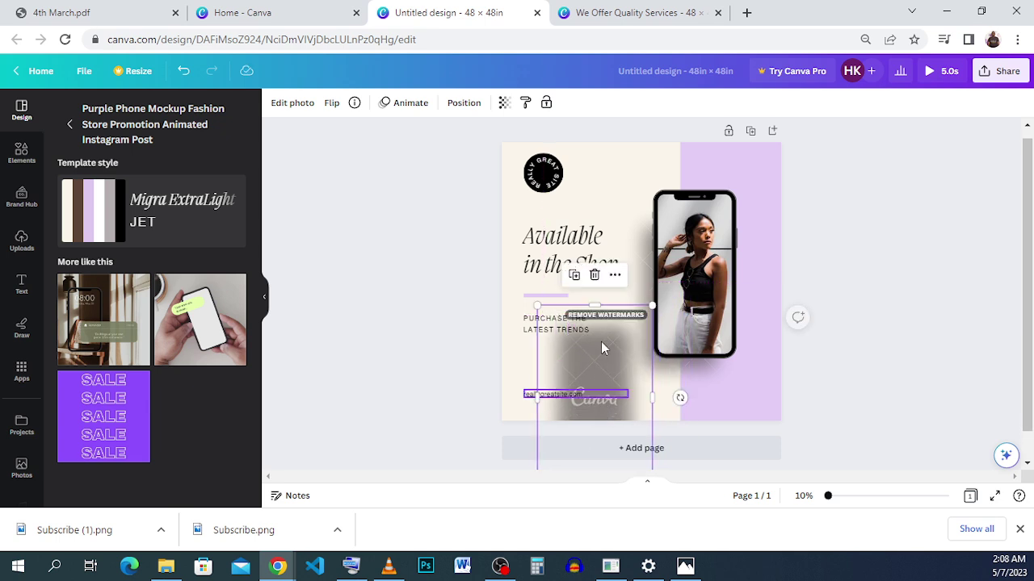
{"action": "left_click", "coordinate": [595, 273]}
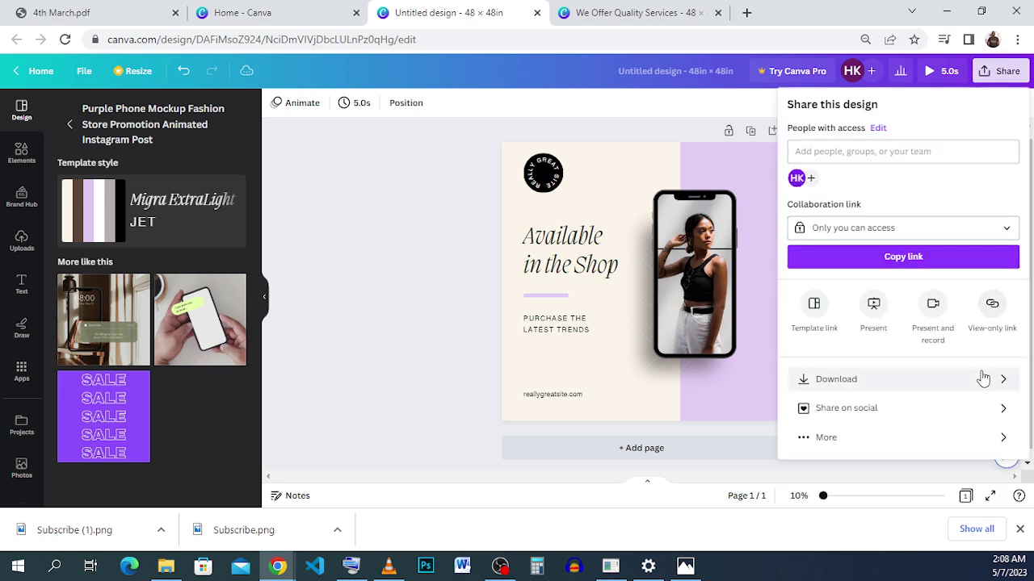
Attempt an MP4 Video download to check for premium content, view the licence and watermarked draft options, and return to the page
{"action": "left_click", "coordinate": [980, 376]}
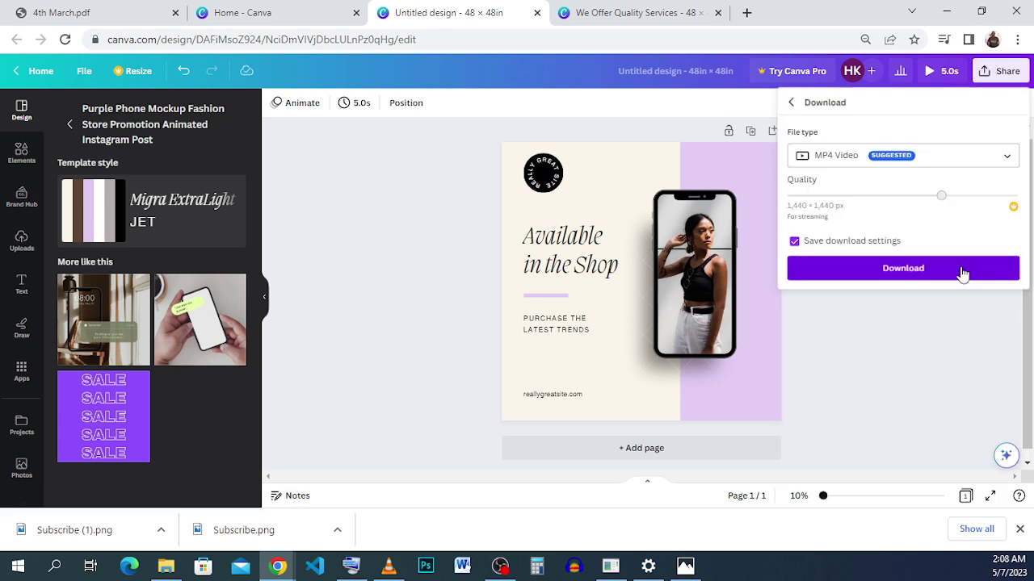
{"action": "left_click", "coordinate": [947, 270]}
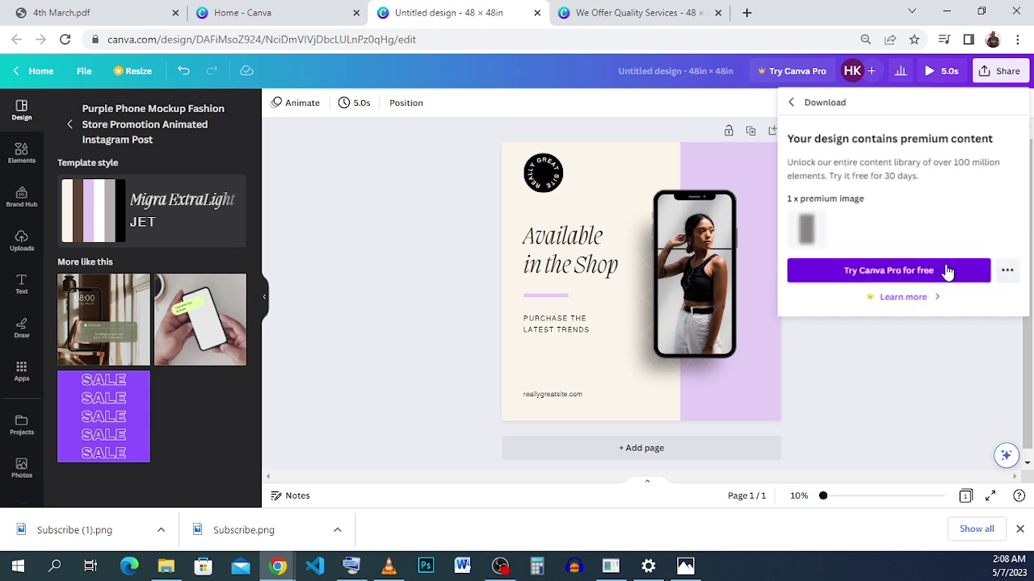
{"action": "left_click", "coordinate": [1007, 271]}
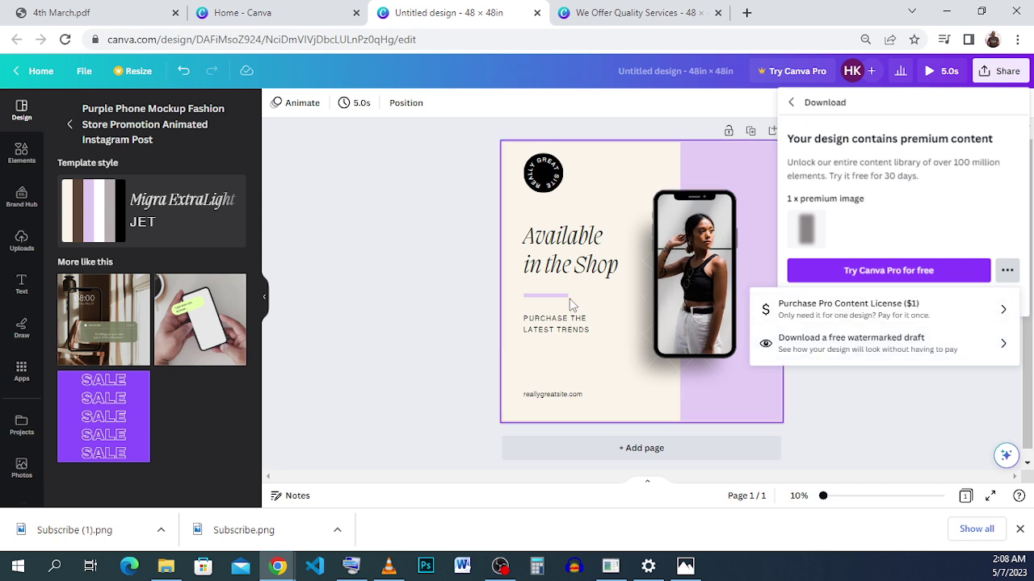
{"action": "left_click", "coordinate": [724, 312]}
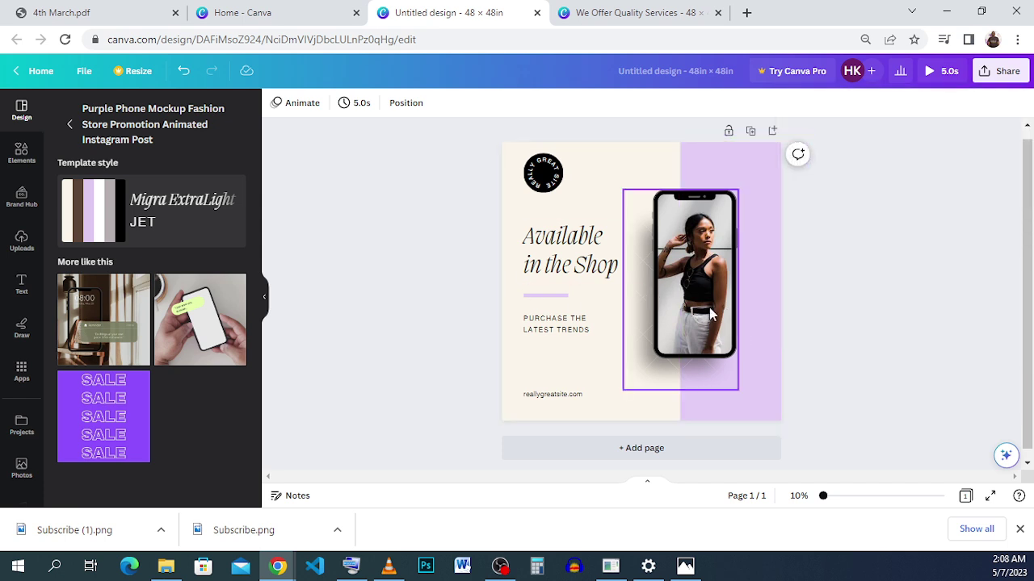
Ungroup the remaining phone mockup so its frame and shadow can be edited separately
{"action": "left_click", "coordinate": [709, 317]}
{"action": "left_click", "coordinate": [918, 313]}
{"action": "left_click", "coordinate": [687, 258]}
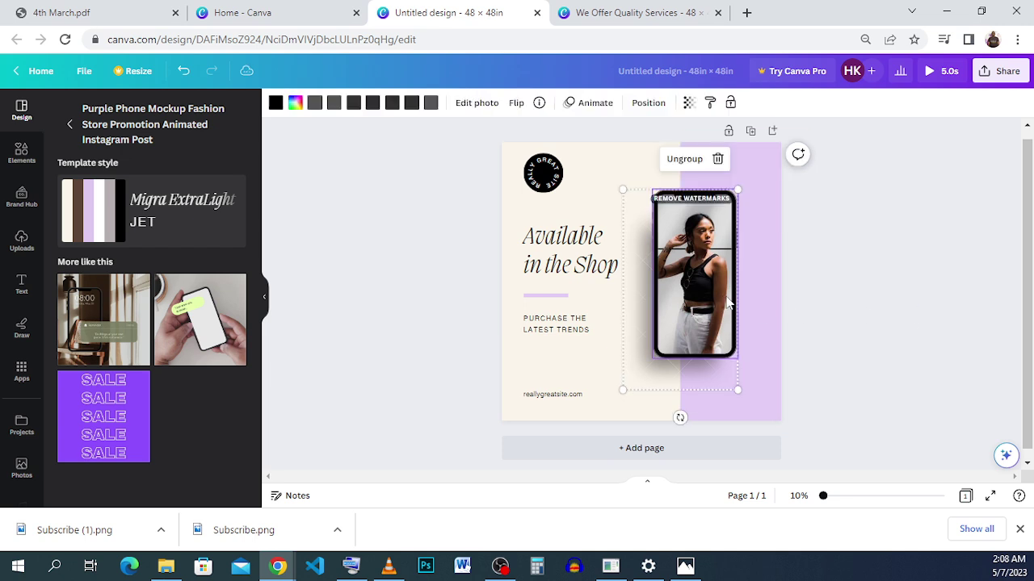
{"action": "key", "text": "Escape"}
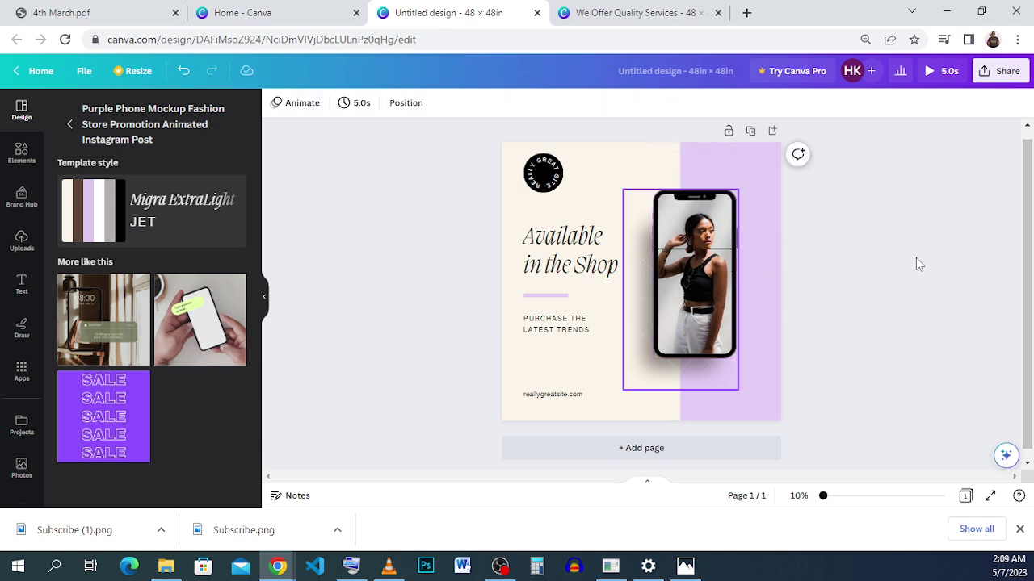
{"action": "left_click", "coordinate": [694, 271]}
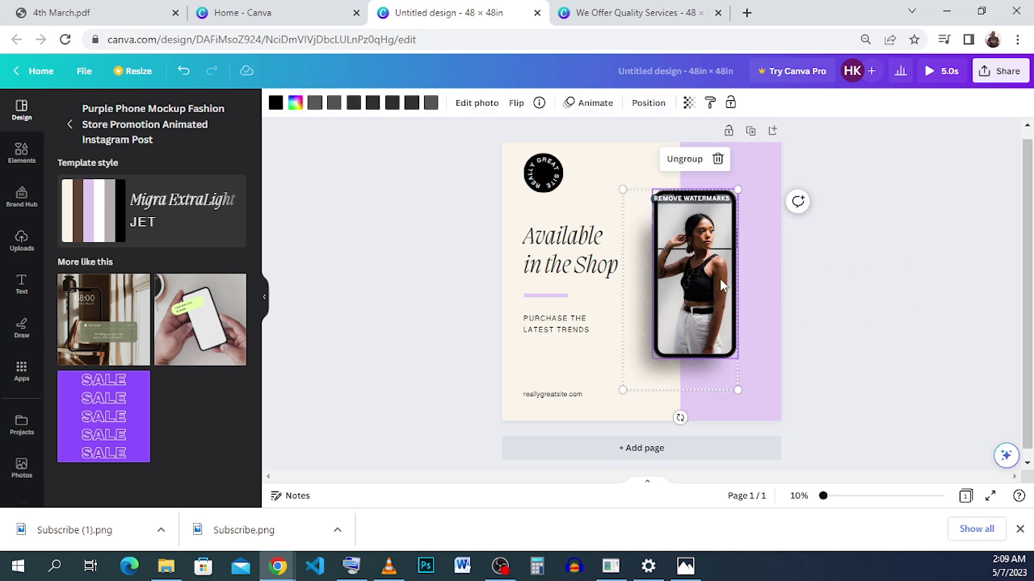
{"action": "left_click", "coordinate": [684, 159]}
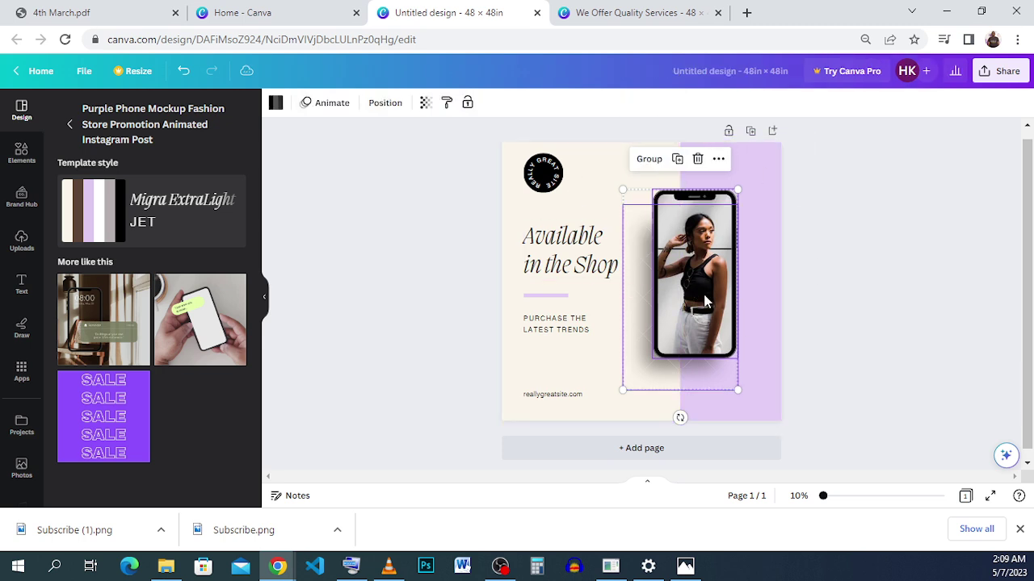
Move the phone frame away from its premium shadow image and delete the shadow
{"action": "mouse_move", "coordinate": [705, 300]}
{"action": "left_mouse_down"}
{"action": "mouse_move", "coordinate": [722, 300]}
{"action": "mouse_move", "coordinate": [696, 305]}
{"action": "mouse_move", "coordinate": [692, 288]}
{"action": "mouse_move", "coordinate": [706, 298]}
{"action": "left_mouse_up"}
{"action": "left_click", "coordinate": [805, 284]}
{"action": "left_click", "coordinate": [707, 293]}
{"action": "left_click", "coordinate": [642, 316]}
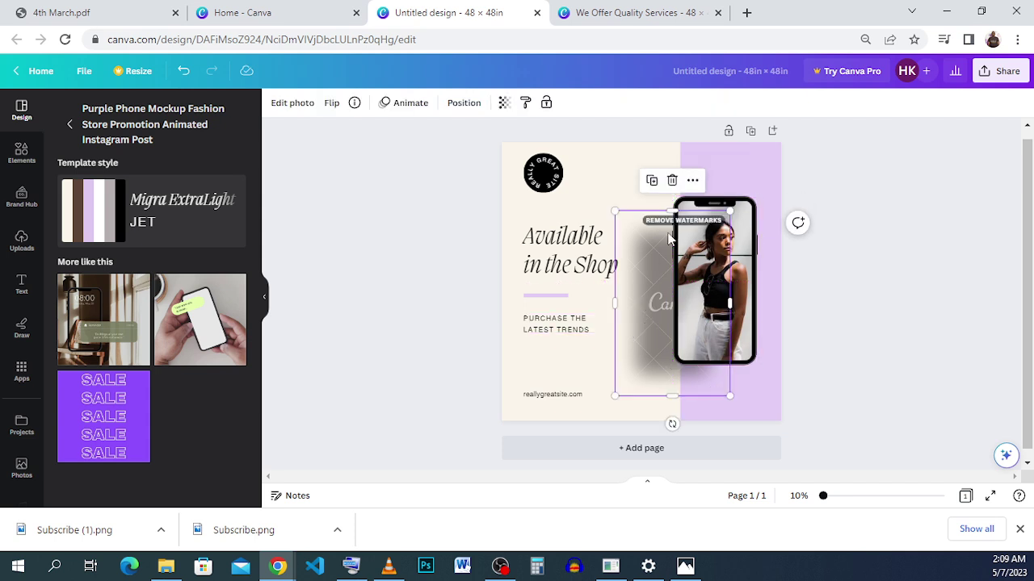
{"action": "left_click", "coordinate": [672, 181]}
Slightly enlarge the phone mockup and position it over the boundary between the cream and purple backgrounds
{"action": "left_click_drag", "start_coordinate": [721, 264], "coordinate": [714, 260]}
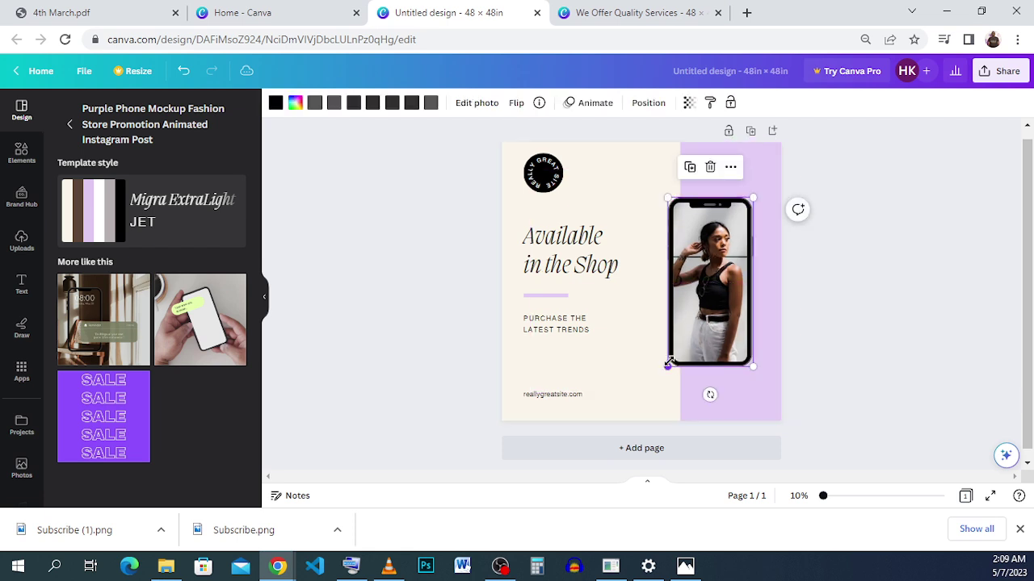
{"action": "left_click_drag", "start_coordinate": [667, 366], "coordinate": [665, 369]}
{"action": "left_click_drag", "start_coordinate": [711, 338], "coordinate": [708, 328]}
{"action": "left_click", "coordinate": [899, 300]}
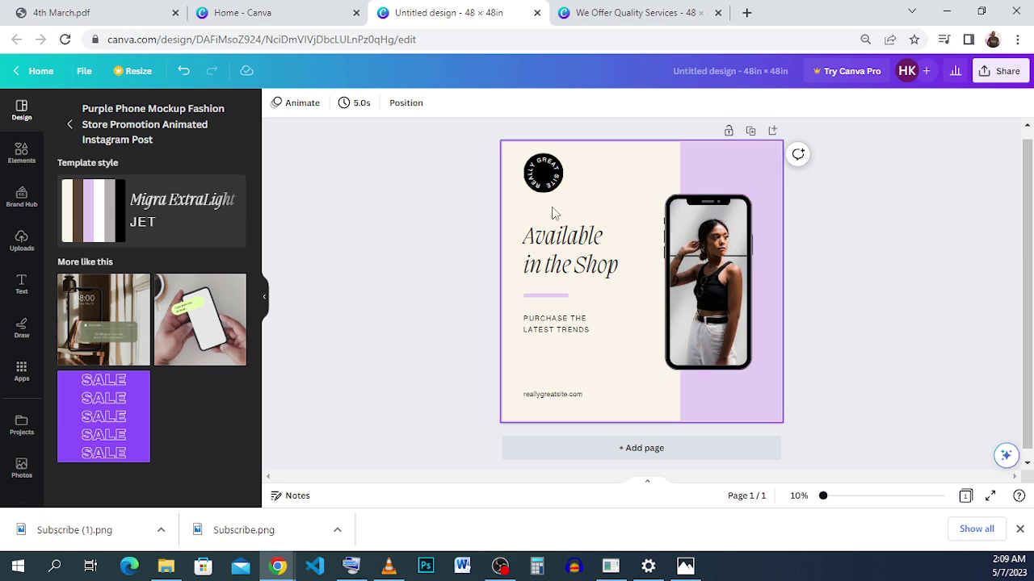
Check the reference flyer, find its laptop-on-desk photo in the untitled design's photo library, and view the photo's details
{"action": "left_click", "coordinate": [634, 13]}
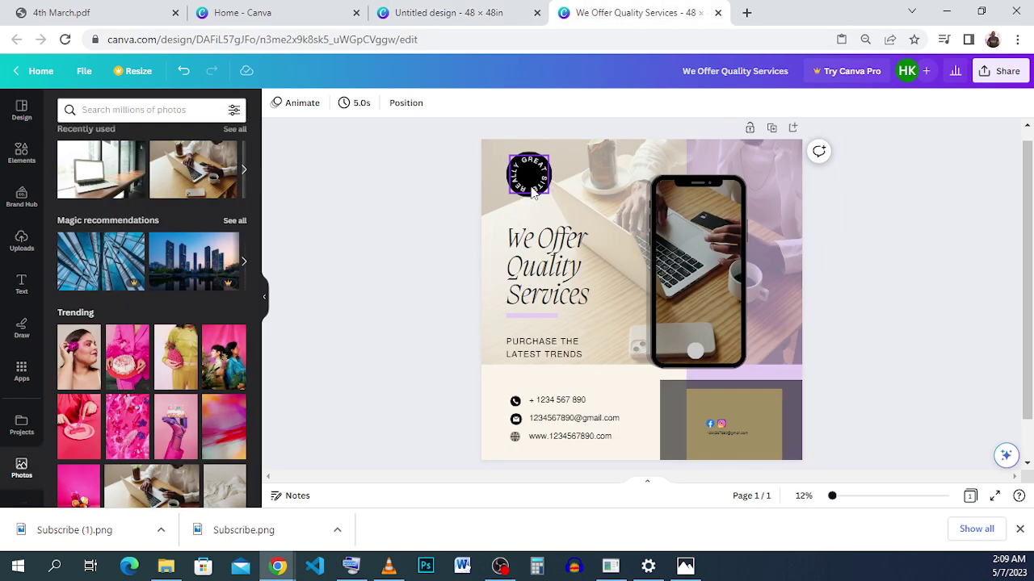
{"action": "left_click", "coordinate": [493, 14]}
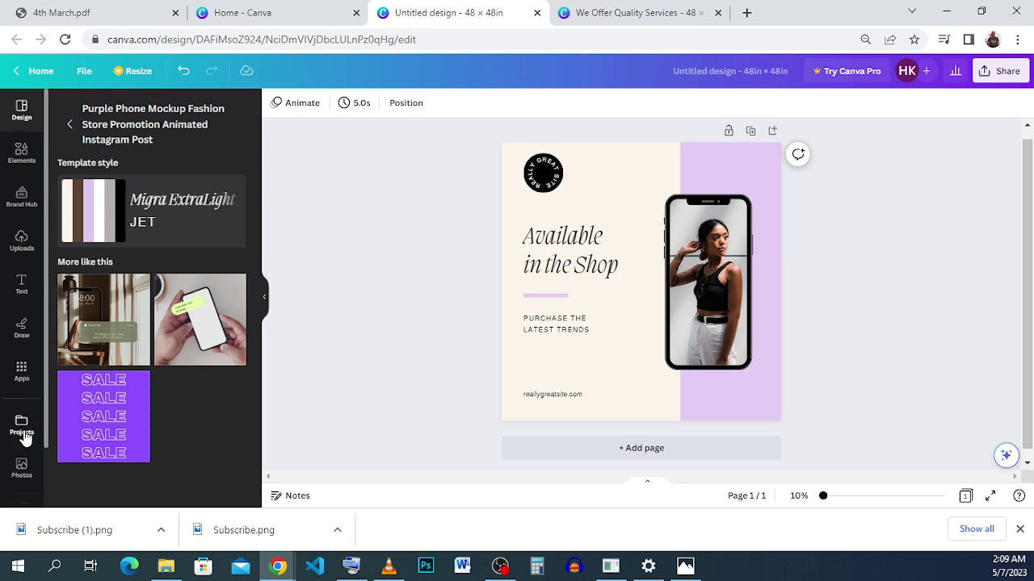
{"action": "left_click", "coordinate": [21, 475]}
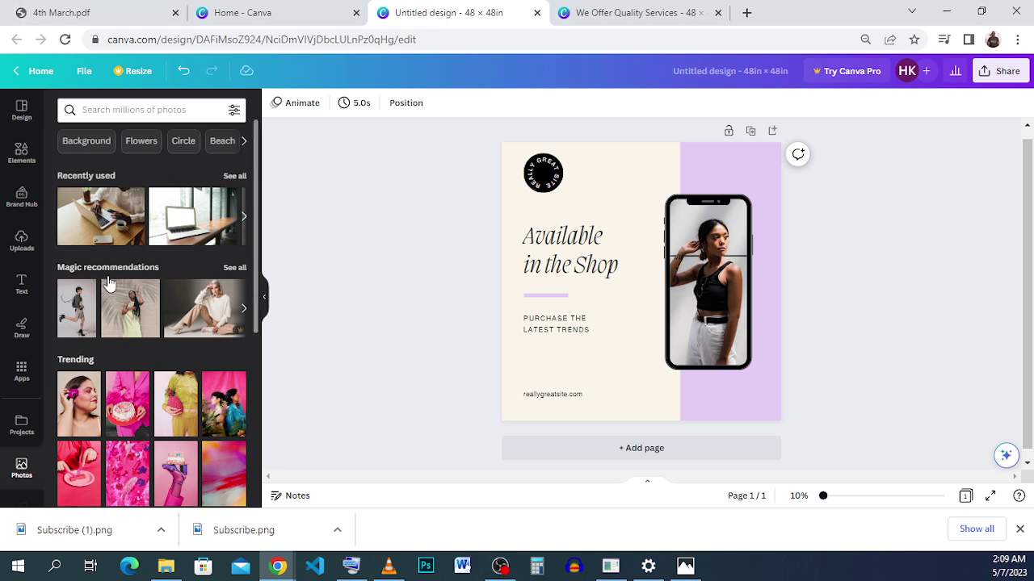
{"action": "scroll", "coordinate": [117, 307], "scroll_direction": "down", "scroll_amount": 2}
{"action": "scroll", "coordinate": [118, 311], "scroll_direction": "down", "scroll_amount": 2}
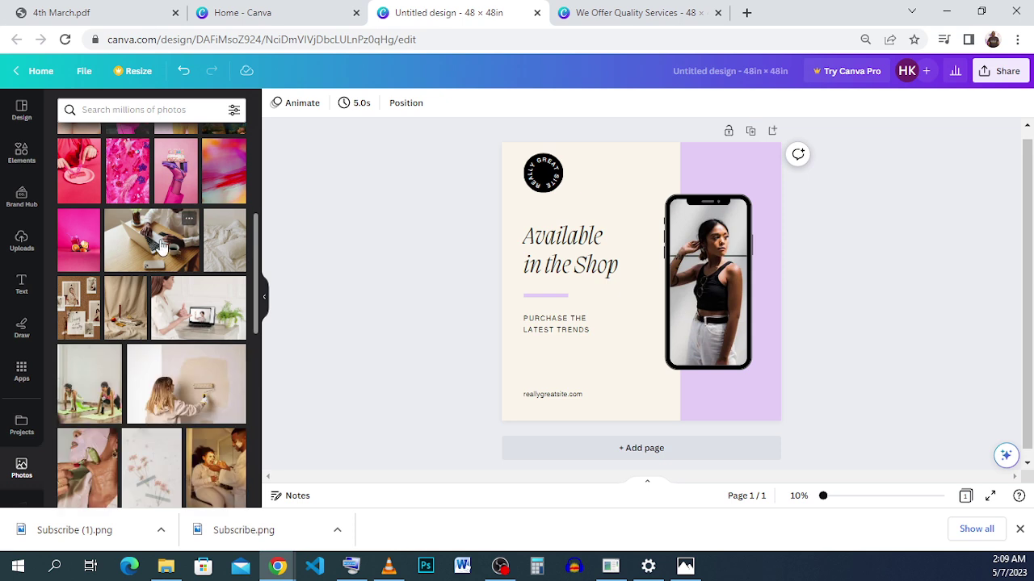
{"action": "mouse_move", "coordinate": [149, 240]}
{"action": "left_click", "coordinate": [189, 220]}
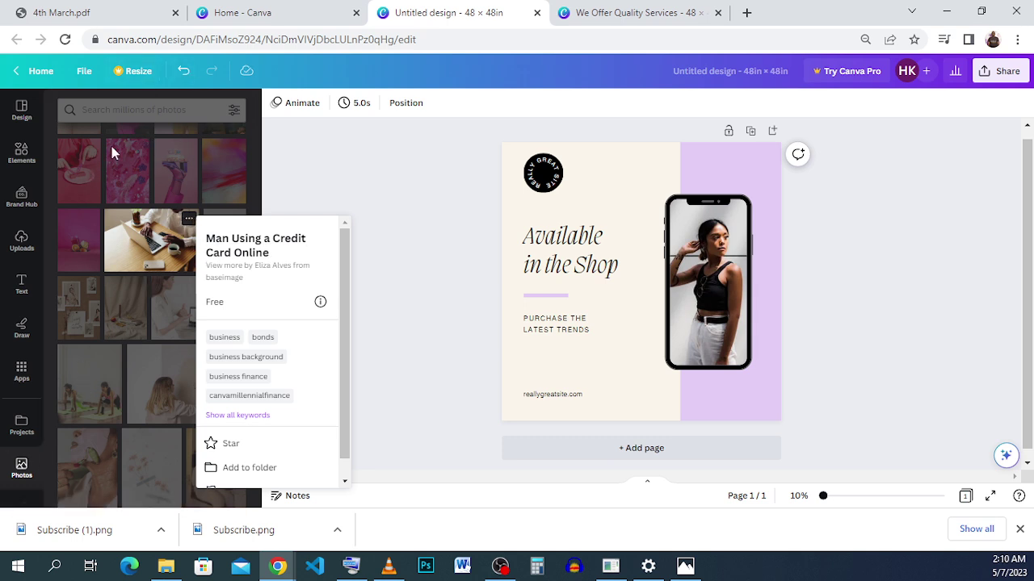
{"action": "left_click", "coordinate": [139, 108]}
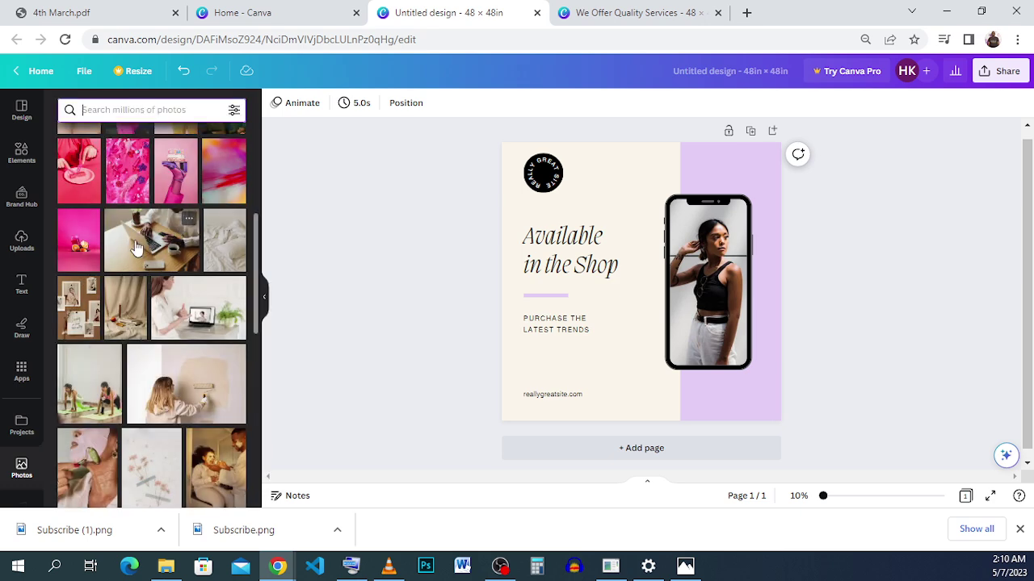
{"action": "scroll", "coordinate": [133, 242], "scroll_direction": "up", "scroll_amount": 5}
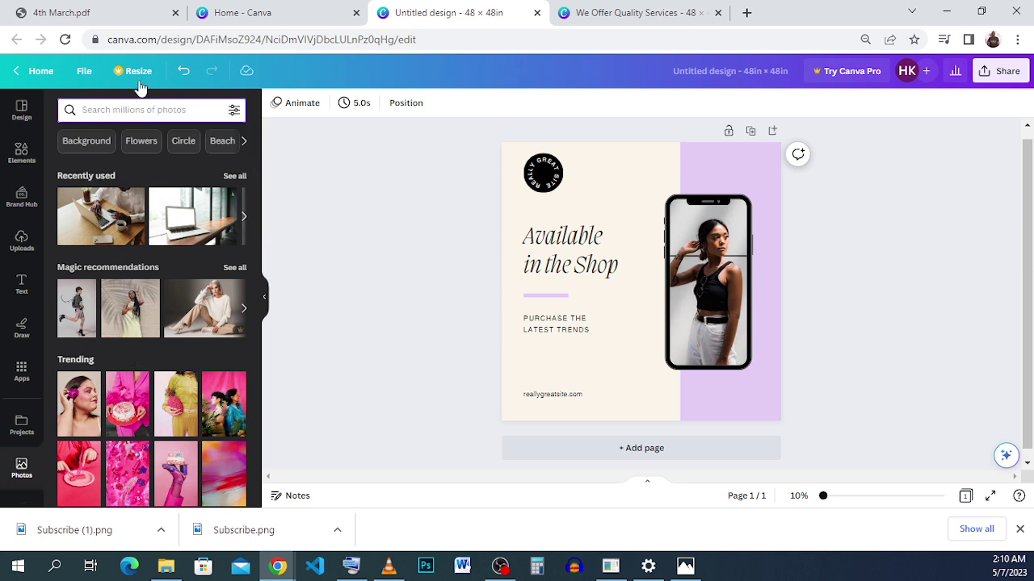
Add the trending "Man Using a Credit Card Online" photo to the page
{"action": "left_click", "coordinate": [23, 467]}
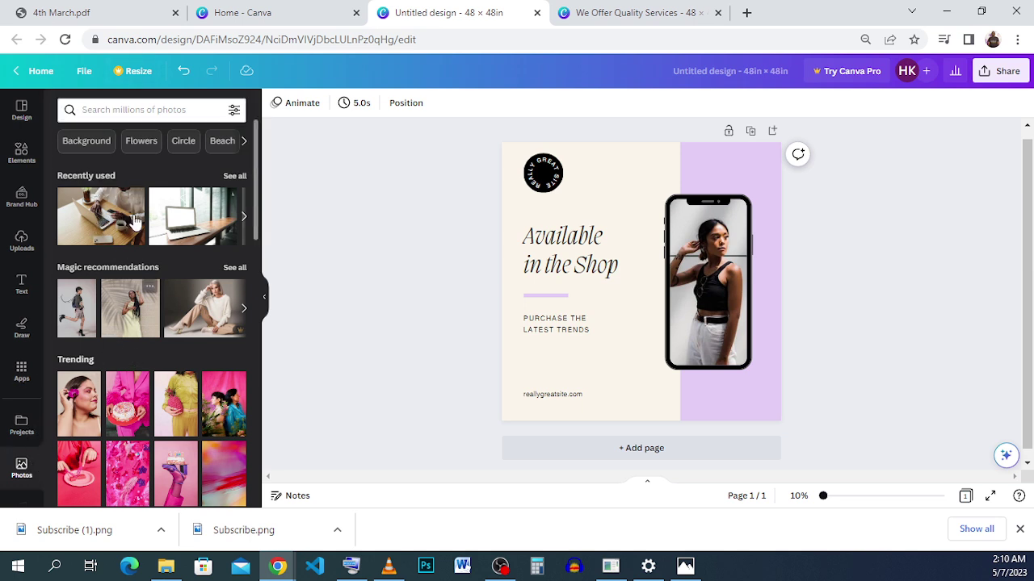
{"action": "scroll", "coordinate": [138, 205], "scroll_direction": "down", "scroll_amount": 3}
{"action": "scroll", "coordinate": [137, 206], "scroll_direction": "down", "scroll_amount": 2}
{"action": "scroll", "coordinate": [185, 199], "scroll_direction": "up", "scroll_amount": 3}
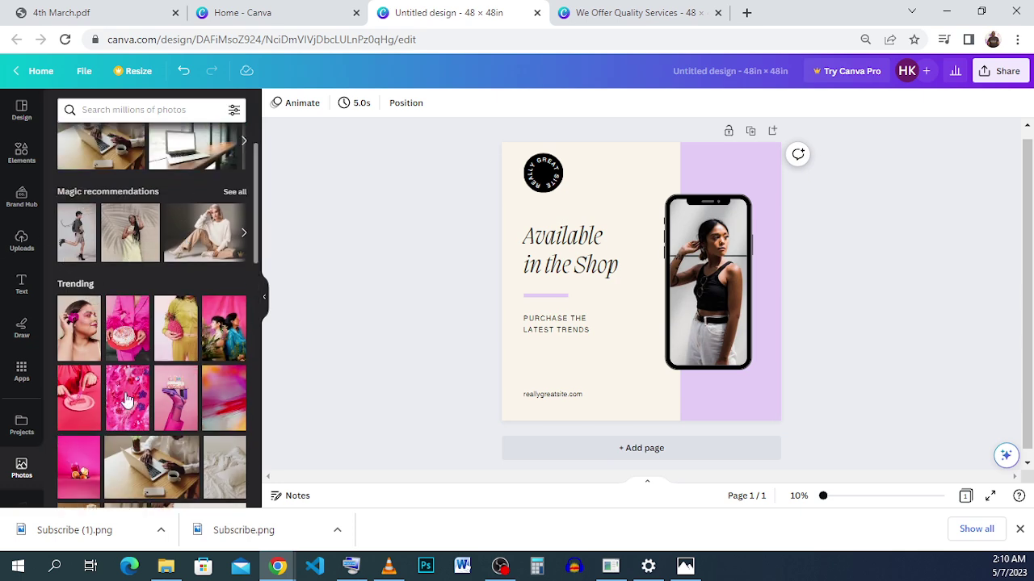
{"action": "scroll", "coordinate": [160, 451], "scroll_direction": "down", "scroll_amount": 1}
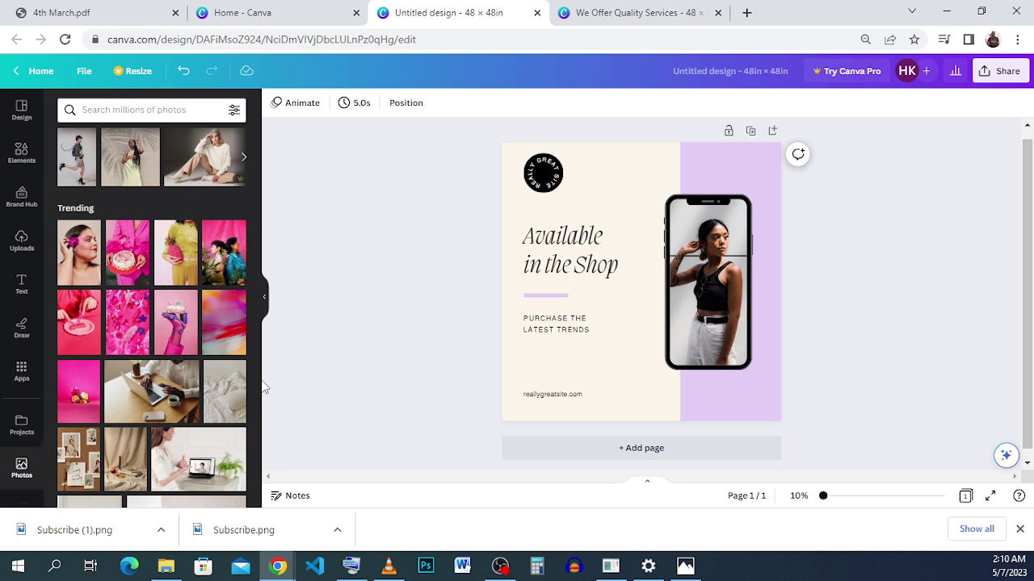
{"action": "left_click", "coordinate": [149, 403]}
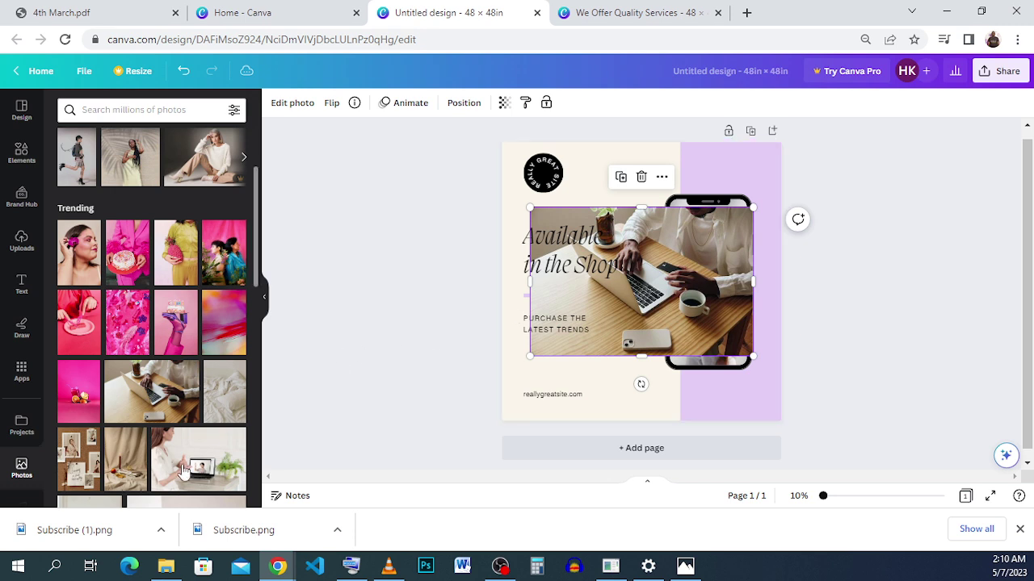
Align the laptop photo with the page's top-left corner and enlarge it to cover the full page width across the upper part
{"action": "left_click", "coordinate": [188, 369]}
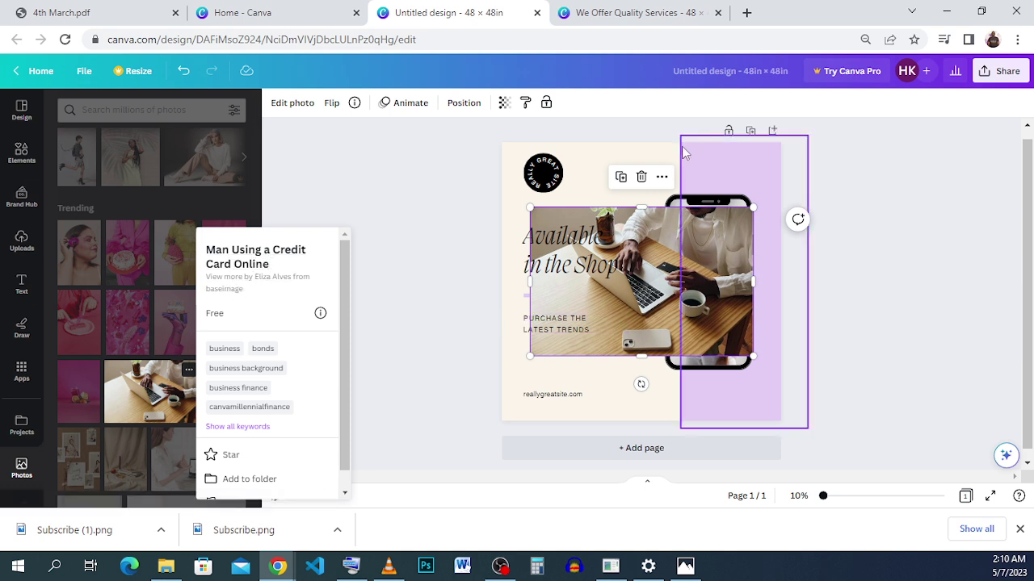
{"action": "left_click_drag", "start_coordinate": [684, 301], "coordinate": [652, 236]}
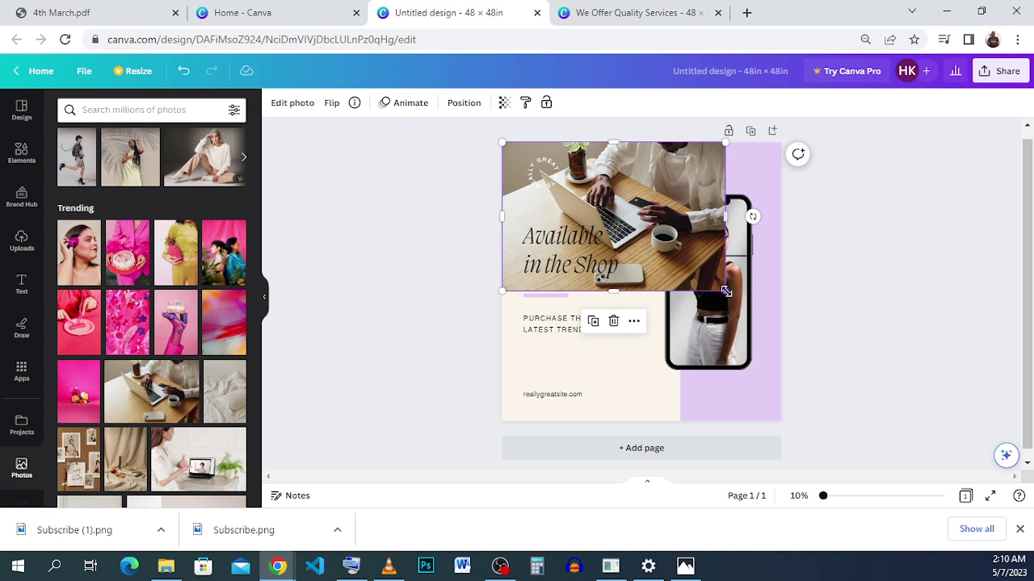
{"action": "left_click_drag", "start_coordinate": [724, 291], "coordinate": [787, 320]}
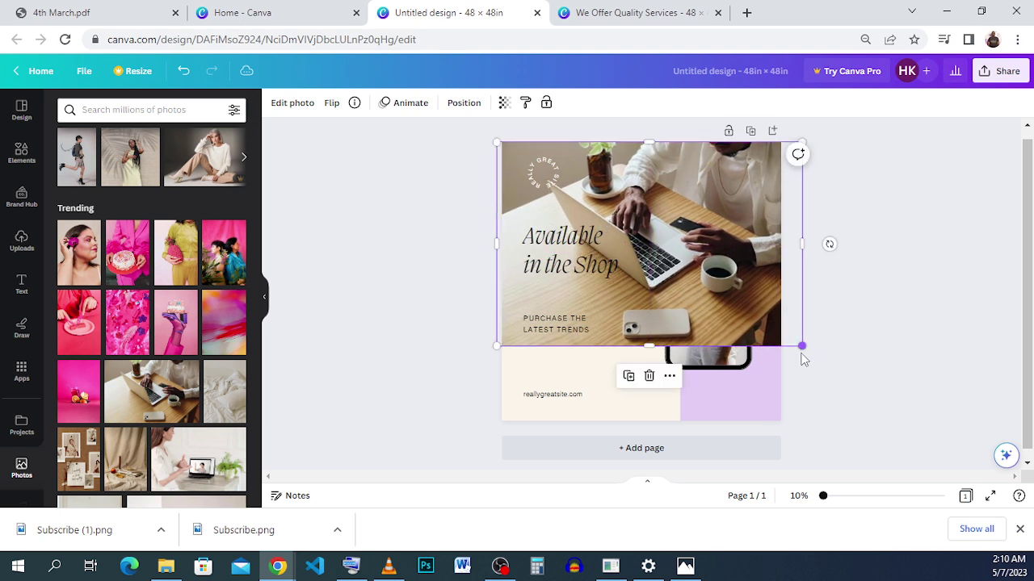
{"action": "left_click", "coordinate": [836, 324]}
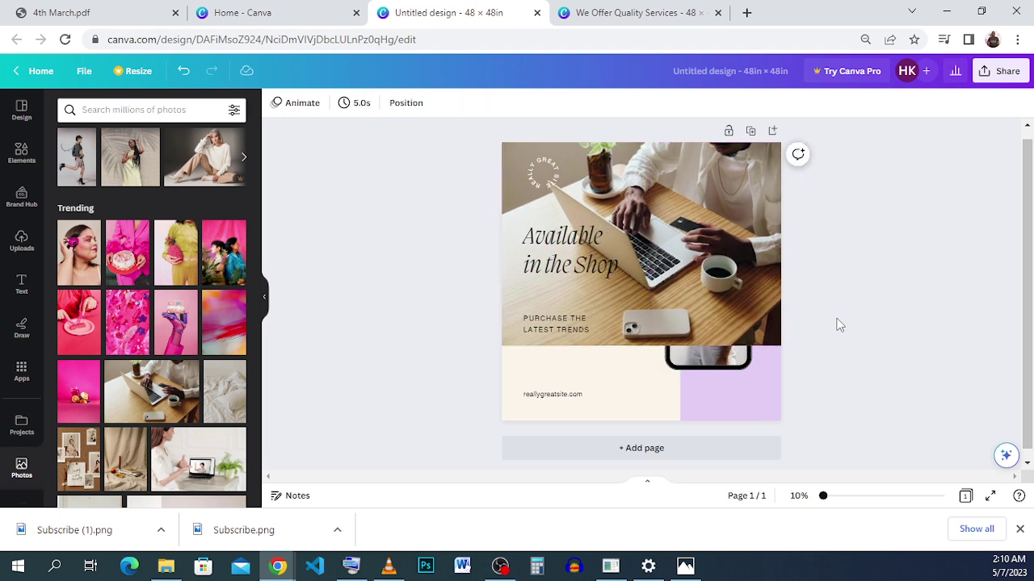
{"action": "left_click", "coordinate": [744, 171]}
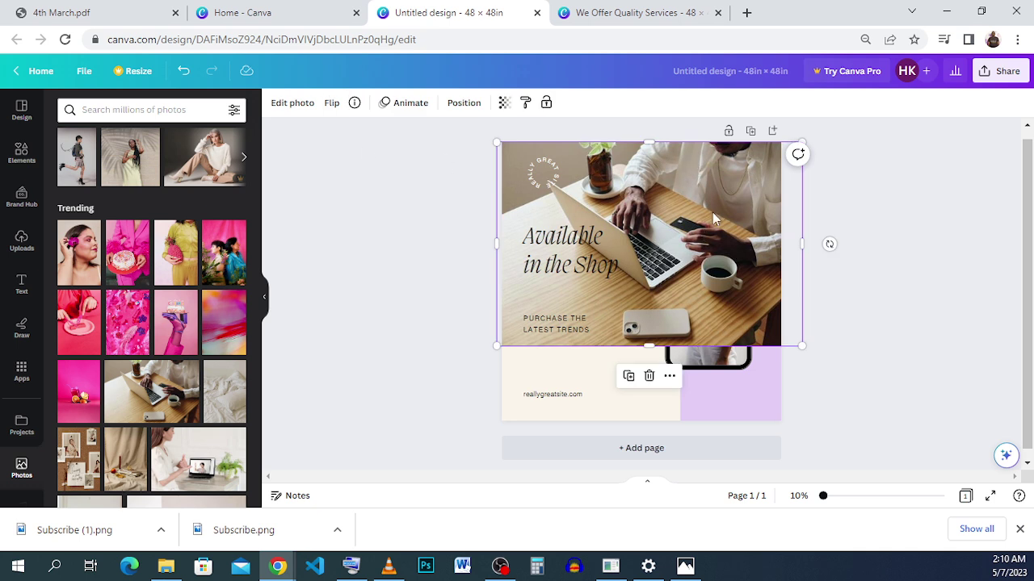
{"action": "left_click", "coordinate": [862, 321]}
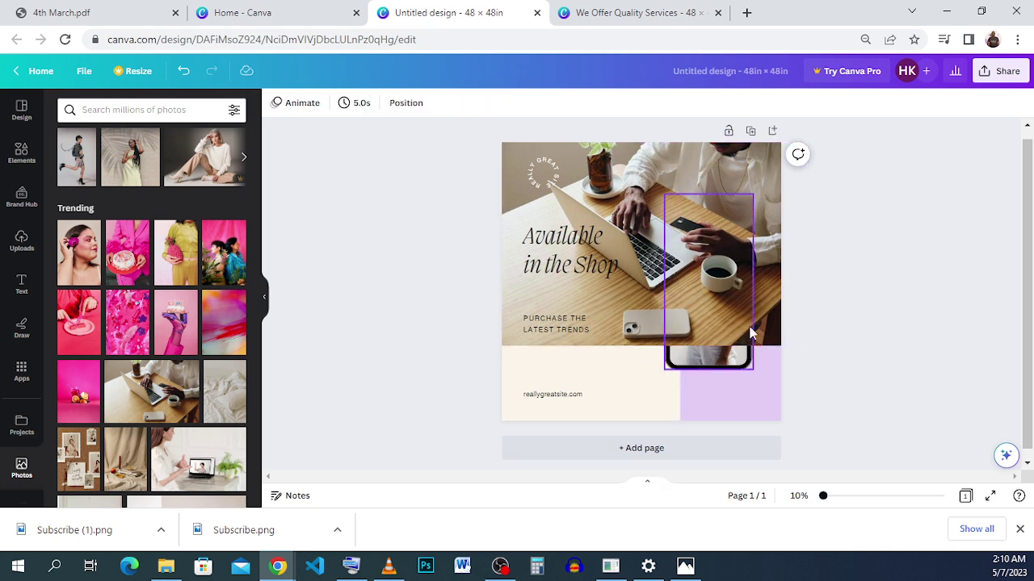
{"action": "left_click", "coordinate": [772, 239]}
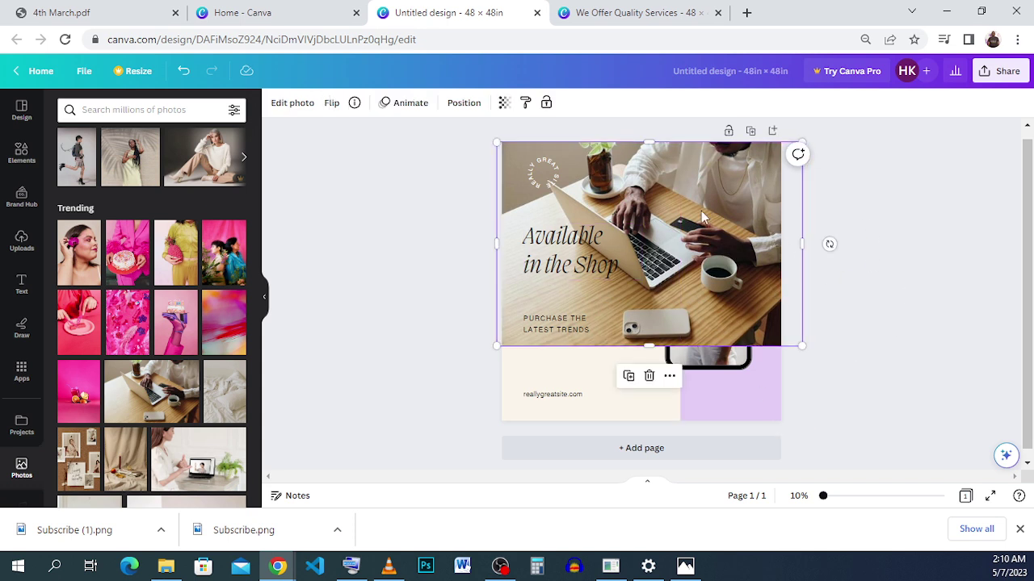
{"action": "left_click", "coordinate": [888, 244]}
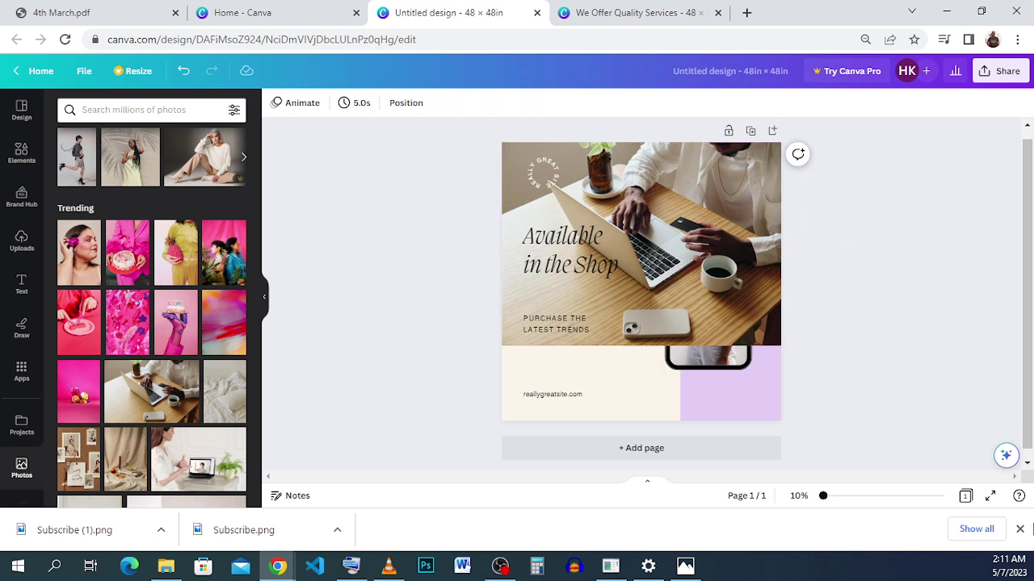
Send the laptop photo to the back, behind the text, badge, purple panel and phone mockup
{"action": "left_click", "coordinate": [766, 184]}
{"action": "left_click", "coordinate": [465, 103]}
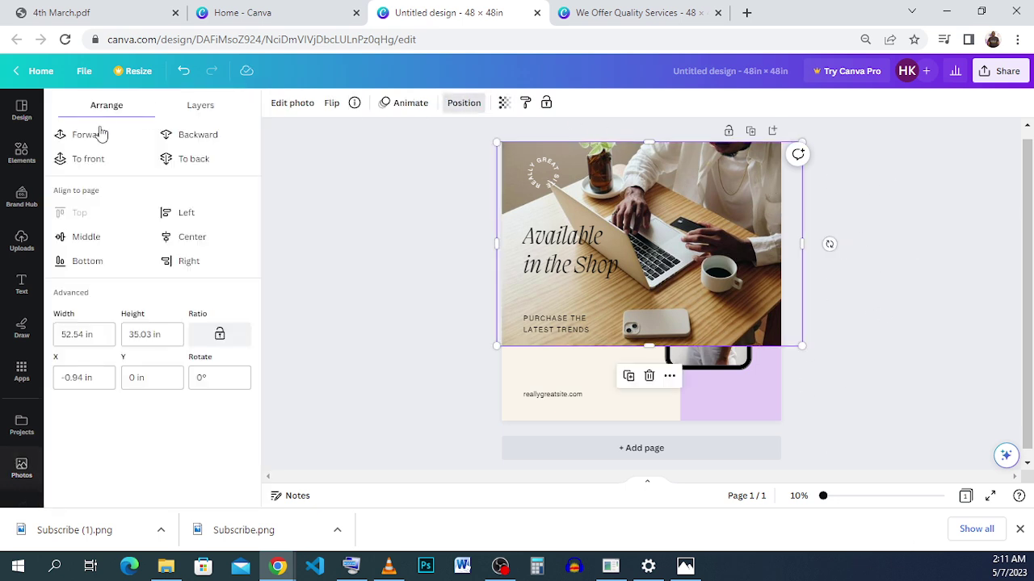
{"action": "left_click", "coordinate": [164, 158]}
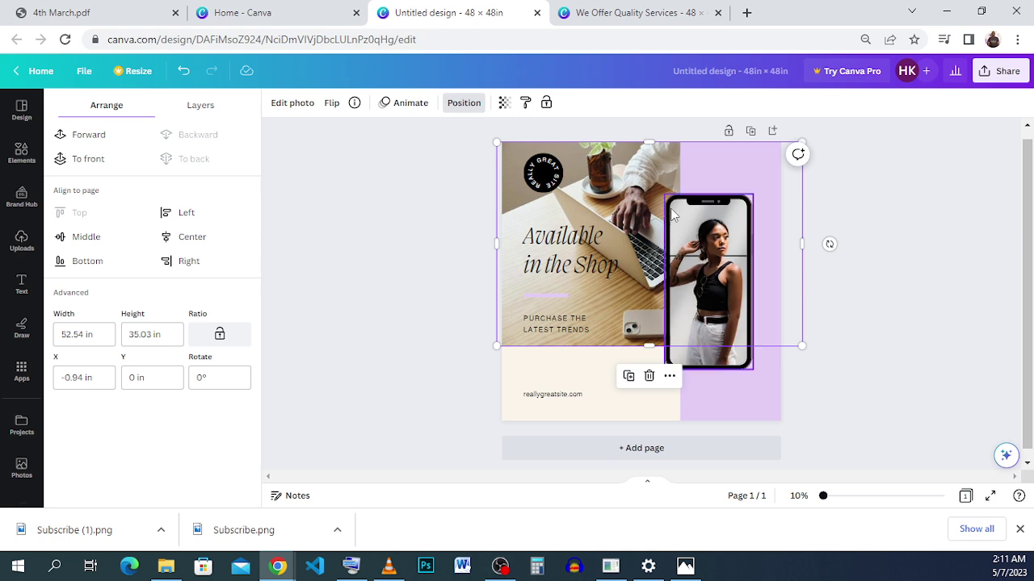
Compare the purple panel with the reference flyer and set the panel's transparency to 51 in the untitled design
{"action": "left_click", "coordinate": [721, 388]}
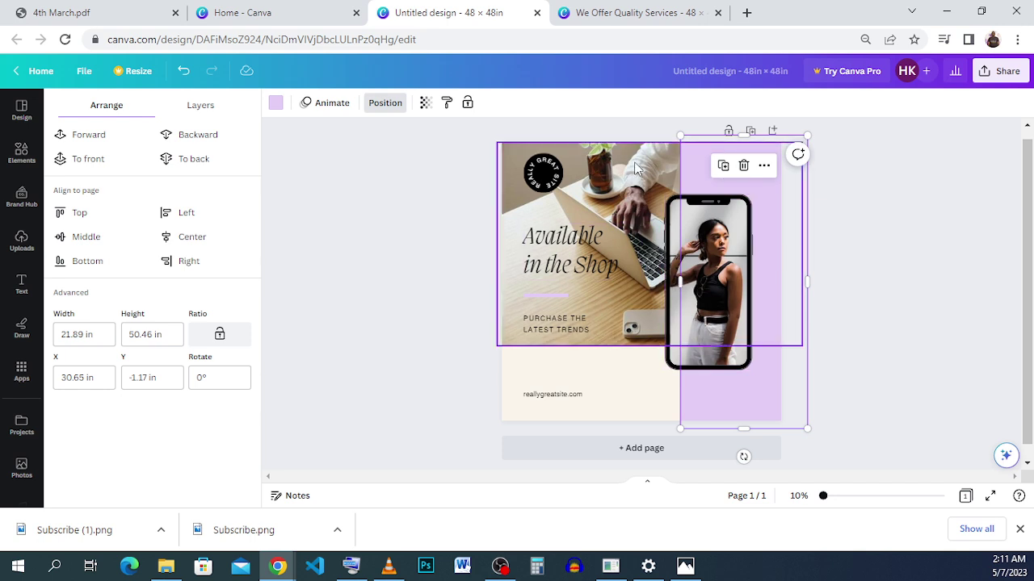
{"action": "left_click", "coordinate": [616, 12]}
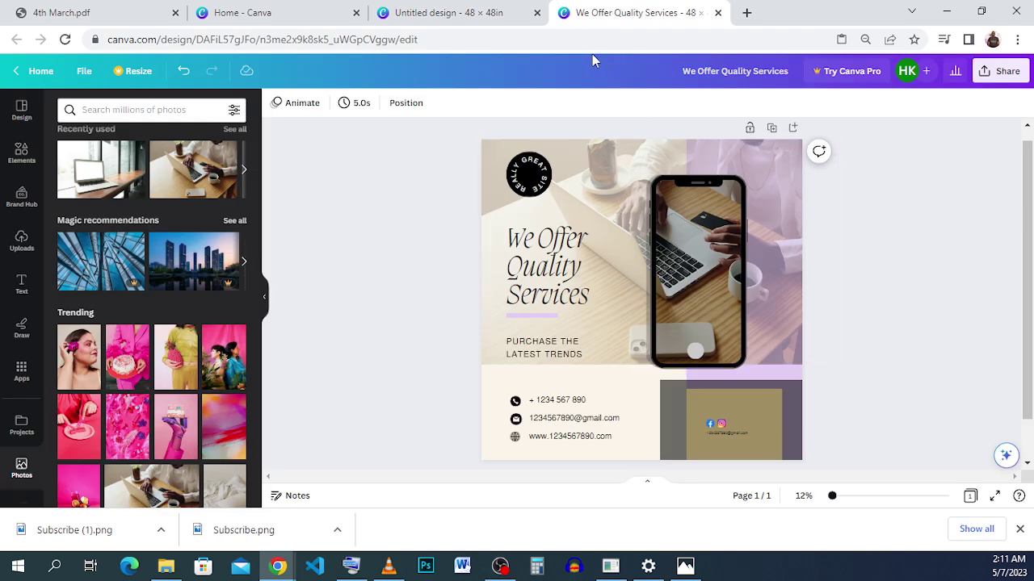
{"action": "left_click", "coordinate": [478, 18]}
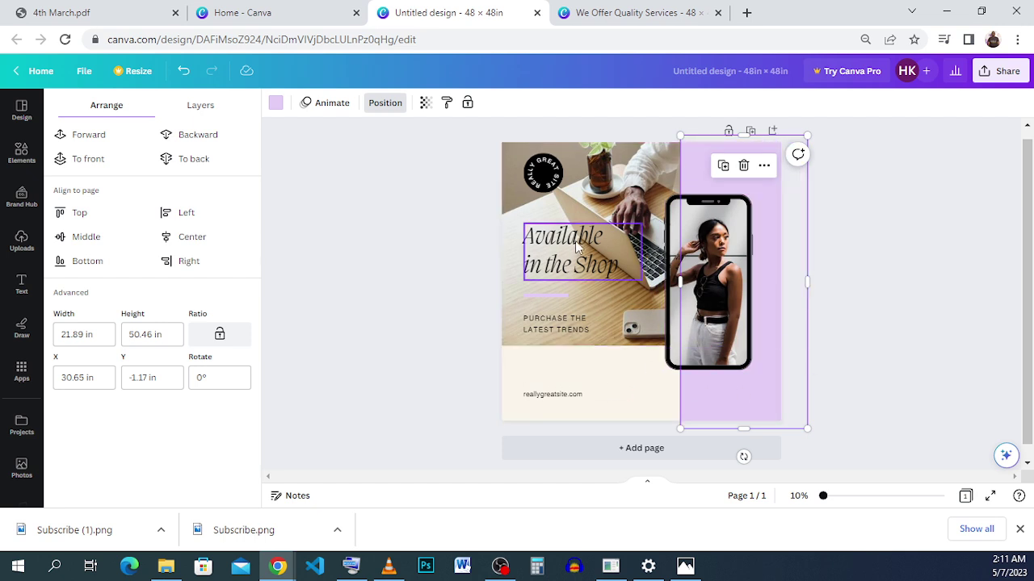
{"action": "left_click", "coordinate": [815, 218]}
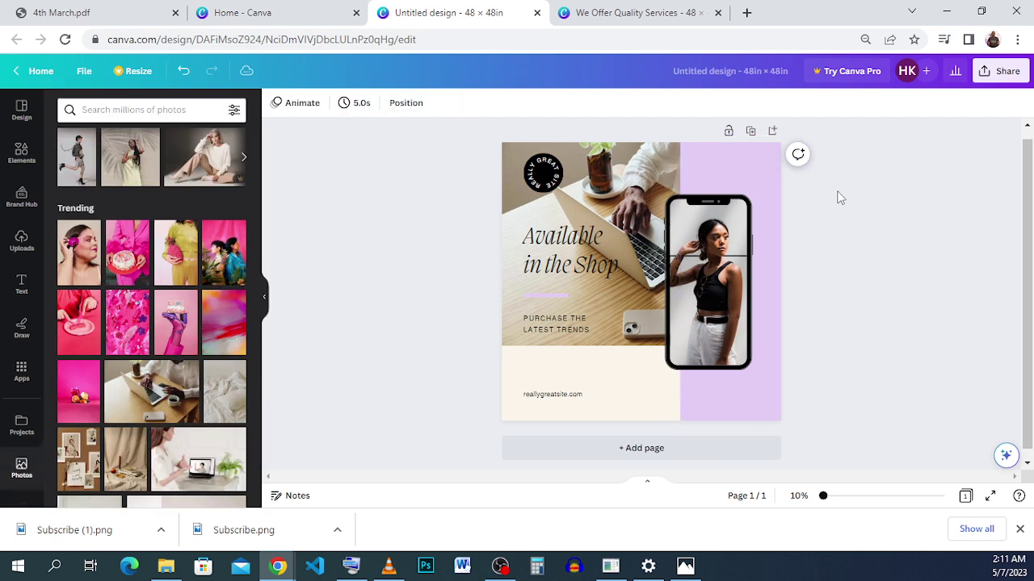
{"action": "left_click", "coordinate": [742, 163]}
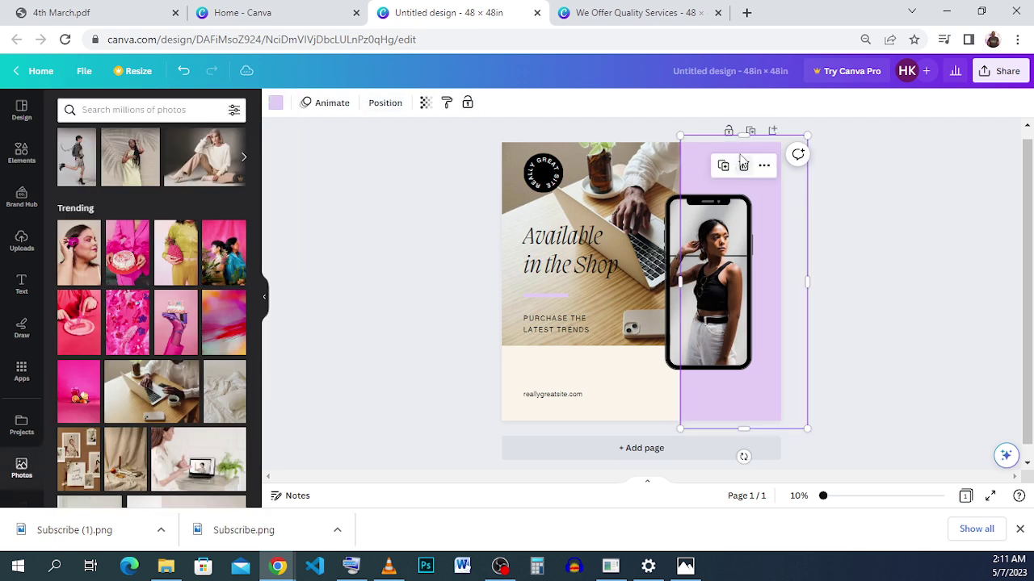
{"action": "left_click", "coordinate": [425, 102]}
{"action": "left_click_drag", "start_coordinate": [326, 153], "coordinate": [369, 152]}
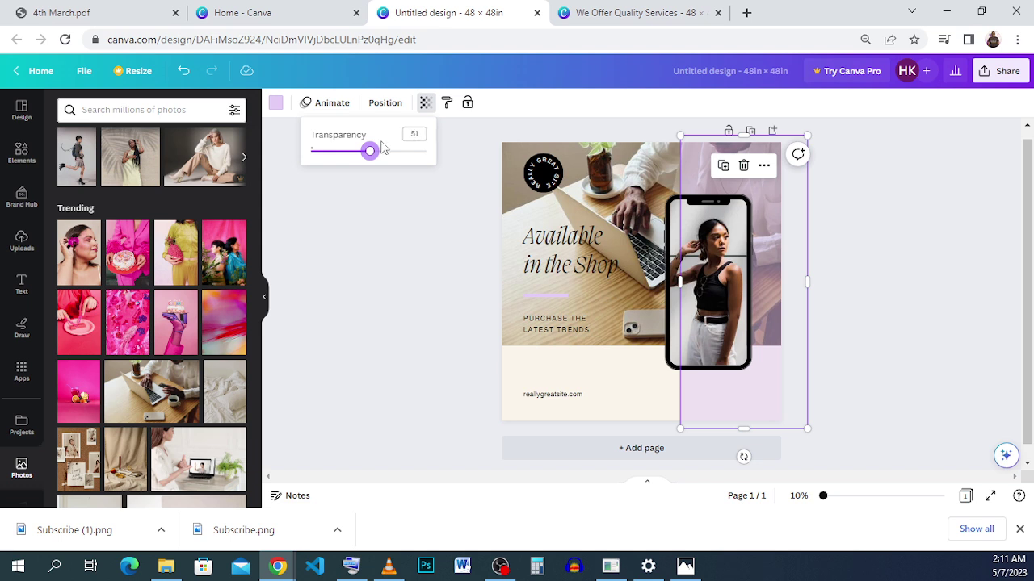
{"action": "left_click", "coordinate": [870, 255]}
{"action": "left_click", "coordinate": [892, 257]}
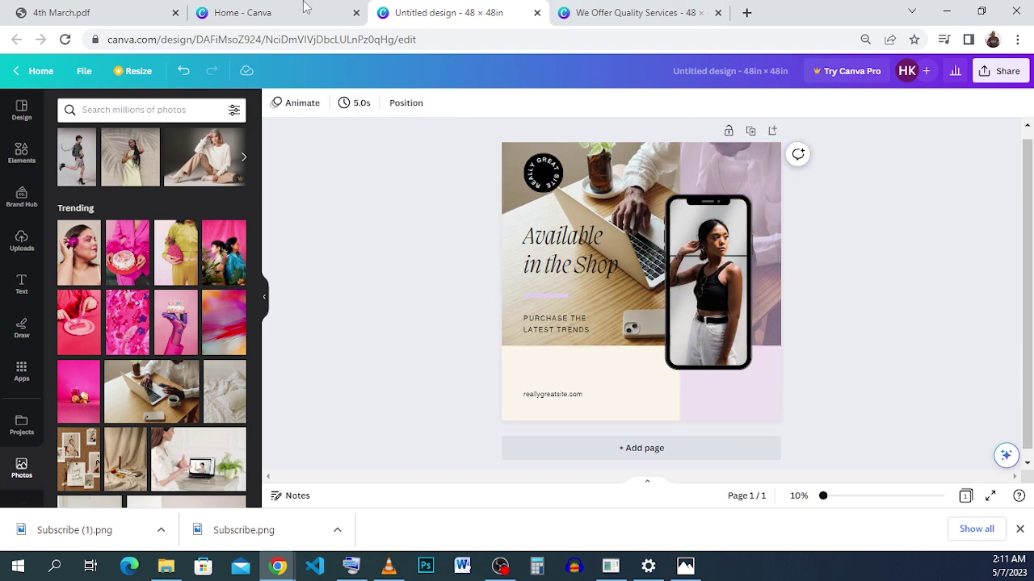
Examine how the phone mockup and its translucent overlay are built in the reference flyer, then return to the untitled design
{"action": "left_click", "coordinate": [594, 22]}
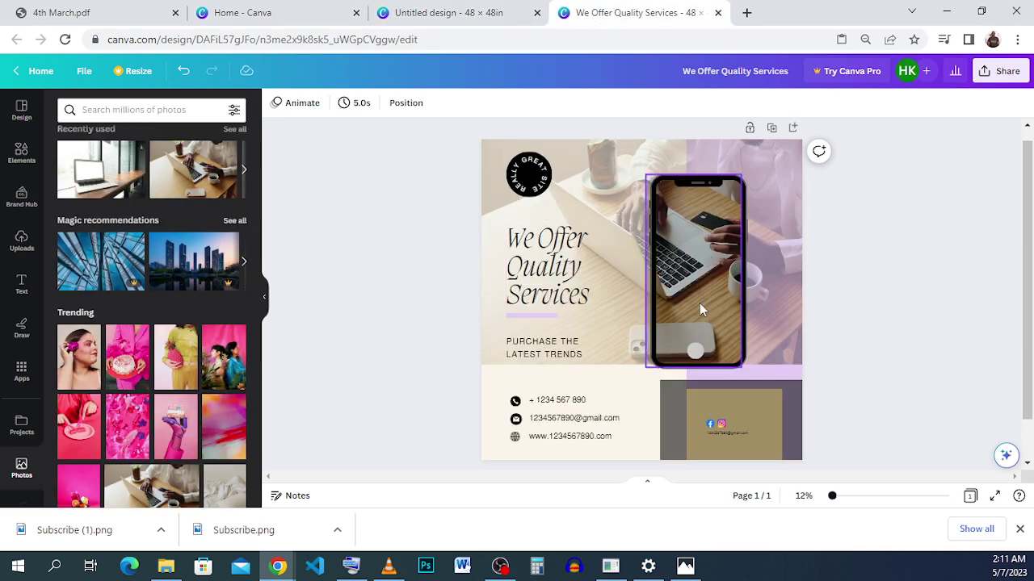
{"action": "left_click_drag", "start_coordinate": [700, 299], "coordinate": [697, 293]}
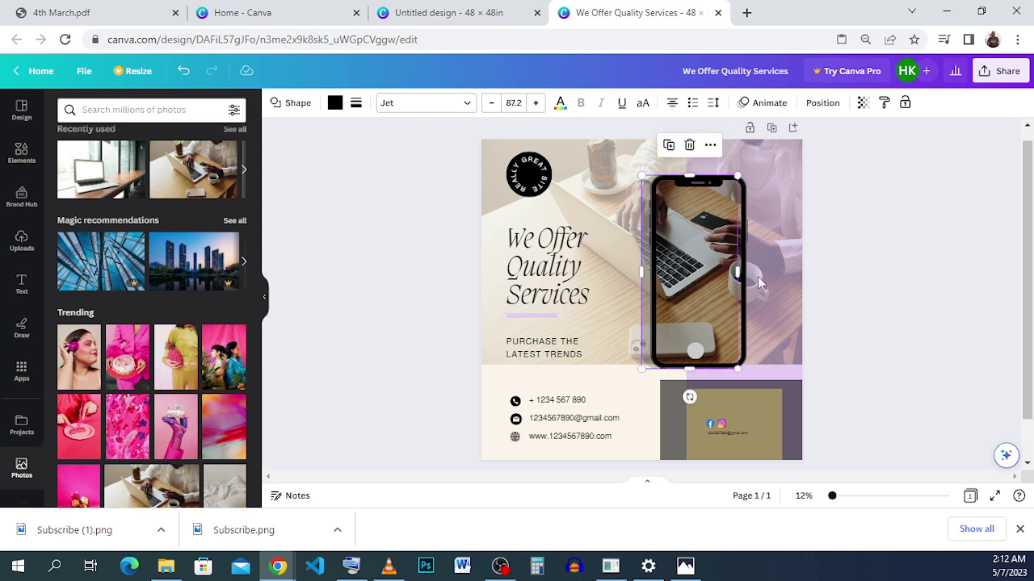
{"action": "left_click", "coordinate": [837, 268]}
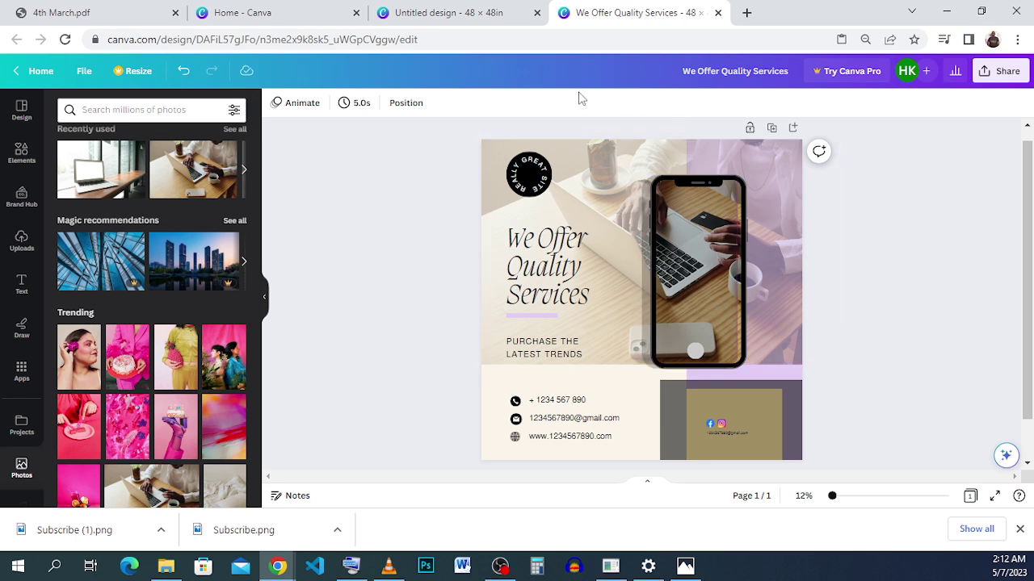
{"action": "left_click", "coordinate": [502, 14]}
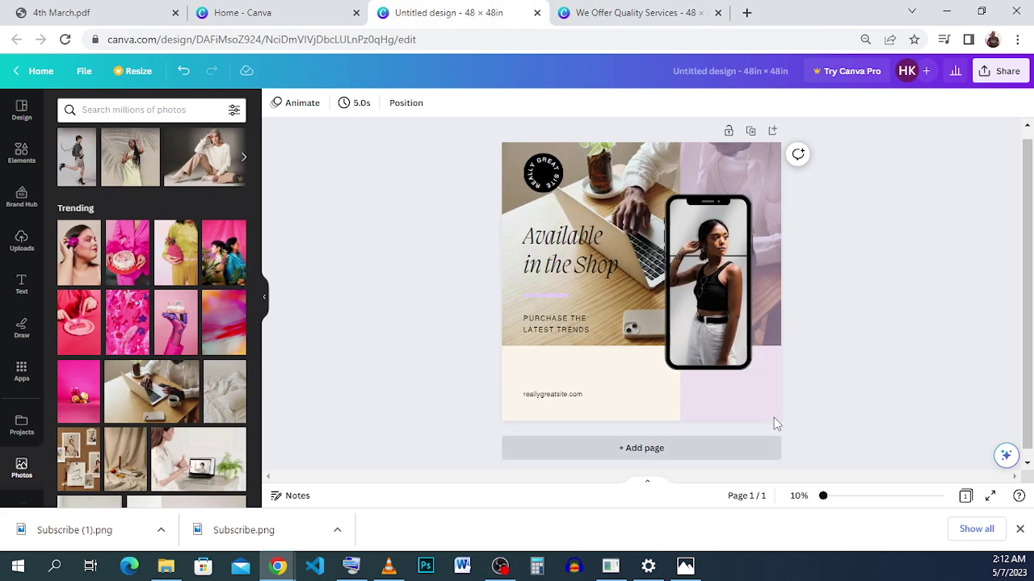
Add a second copy of the laptop photo and place it inside the phone mockup's screen
{"action": "left_click", "coordinate": [641, 187]}
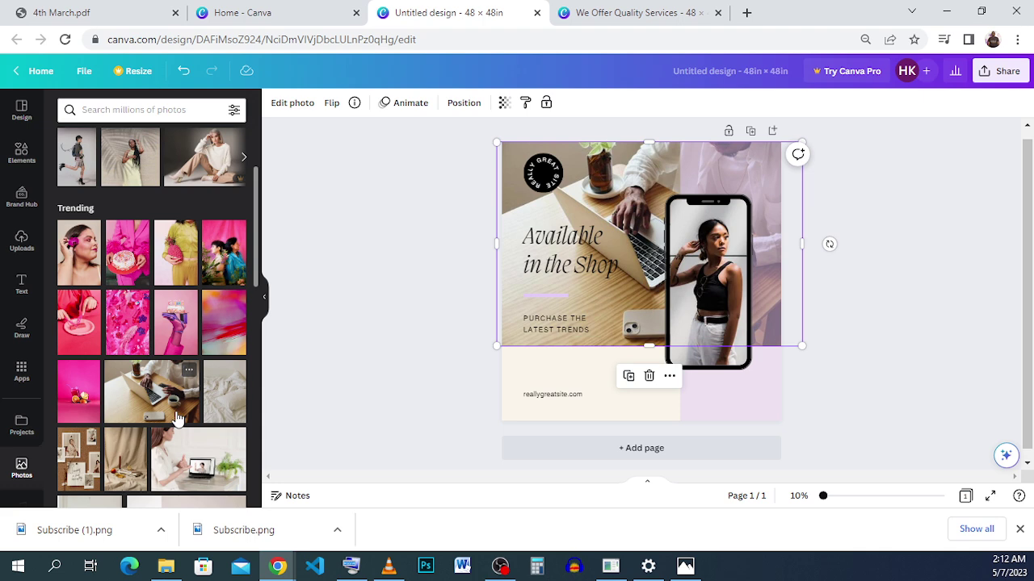
{"action": "right_click", "coordinate": [633, 187]}
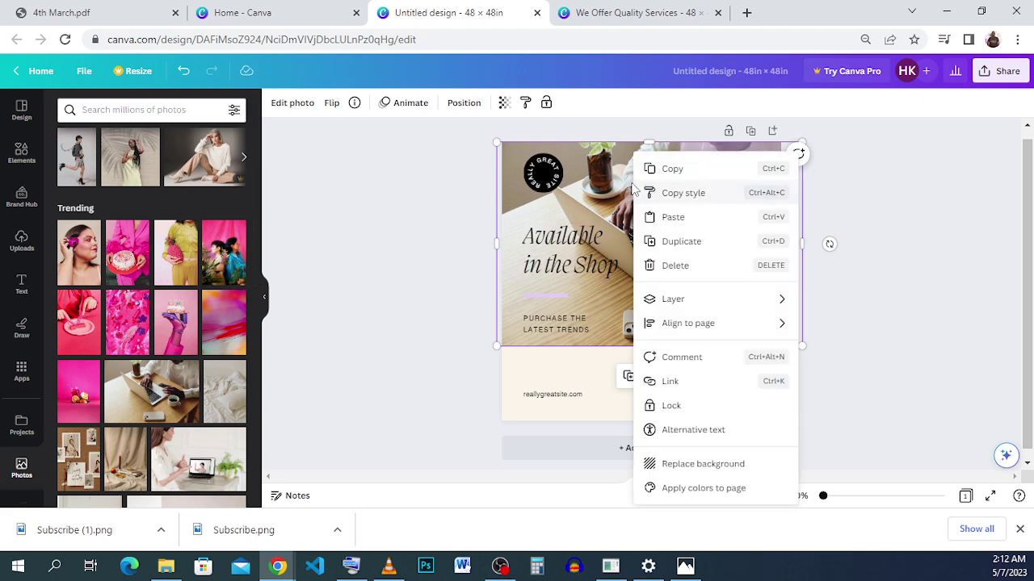
{"action": "left_click", "coordinate": [675, 264]}
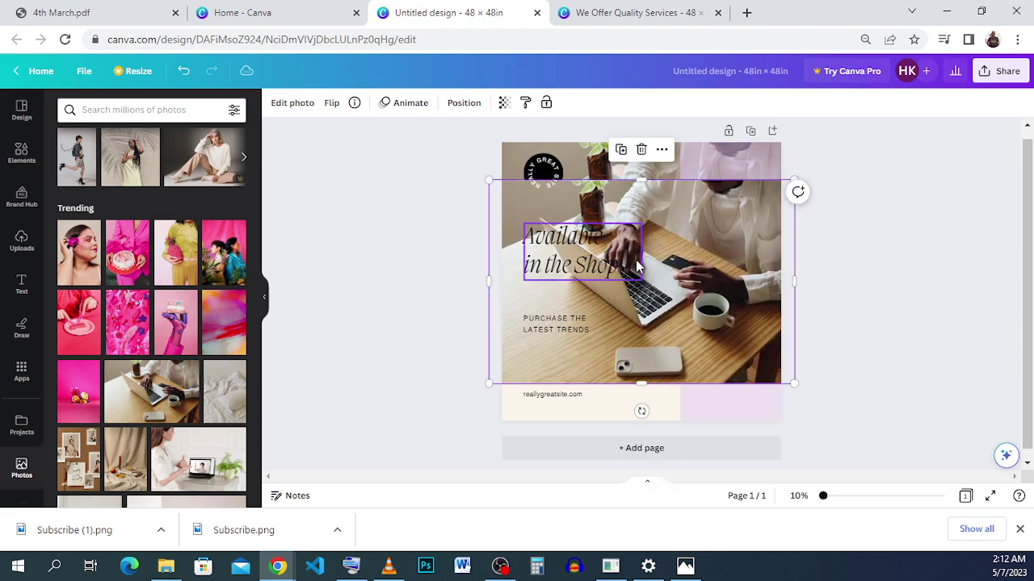
{"action": "left_click_drag", "start_coordinate": [675, 250], "coordinate": [704, 273]}
{"action": "left_click", "coordinate": [704, 272]}
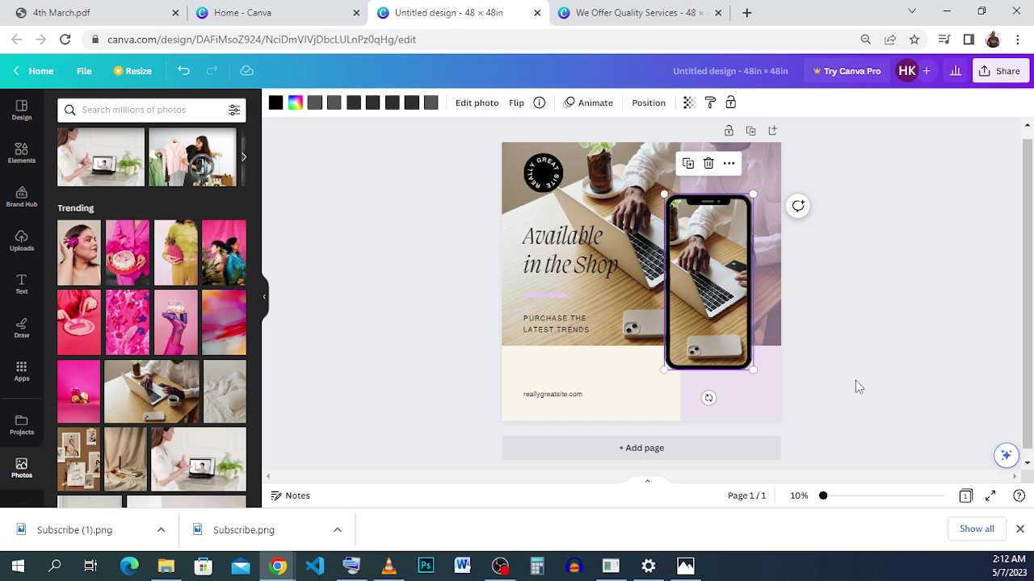
Following the reference flyer, enlarge and reposition the photo inside the phone to frame the hands, card and cup, and shift the phone slightly left
{"action": "left_click", "coordinate": [626, 14]}
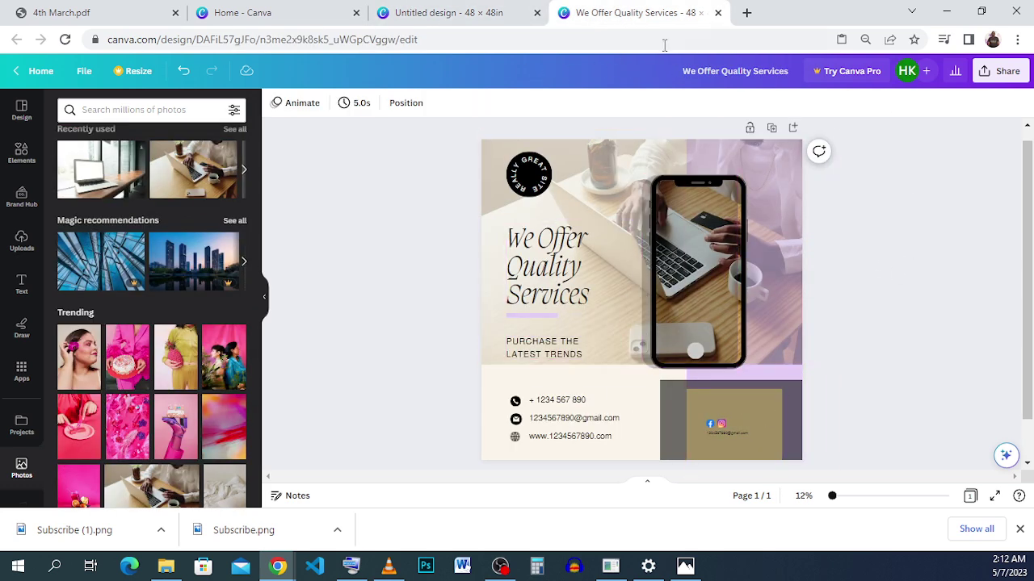
{"action": "left_click", "coordinate": [428, 12]}
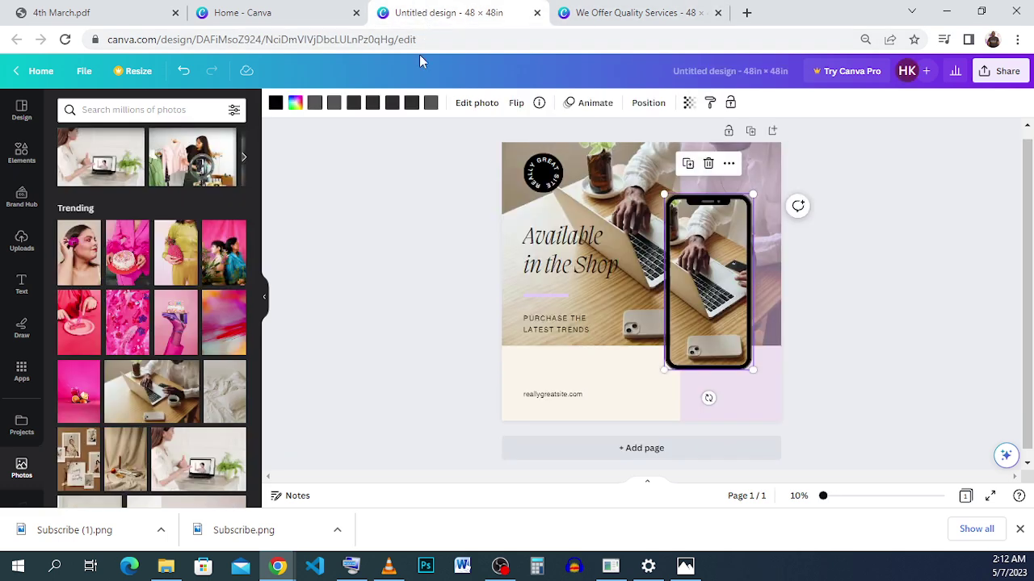
{"action": "left_click", "coordinate": [917, 260]}
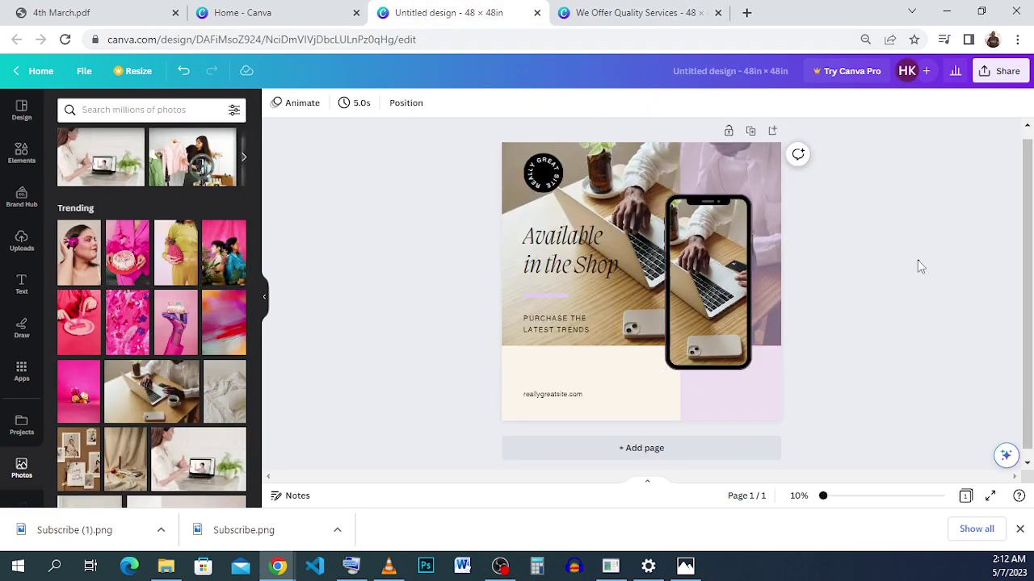
{"action": "left_click", "coordinate": [721, 262]}
{"action": "double_click", "coordinate": [720, 258]}
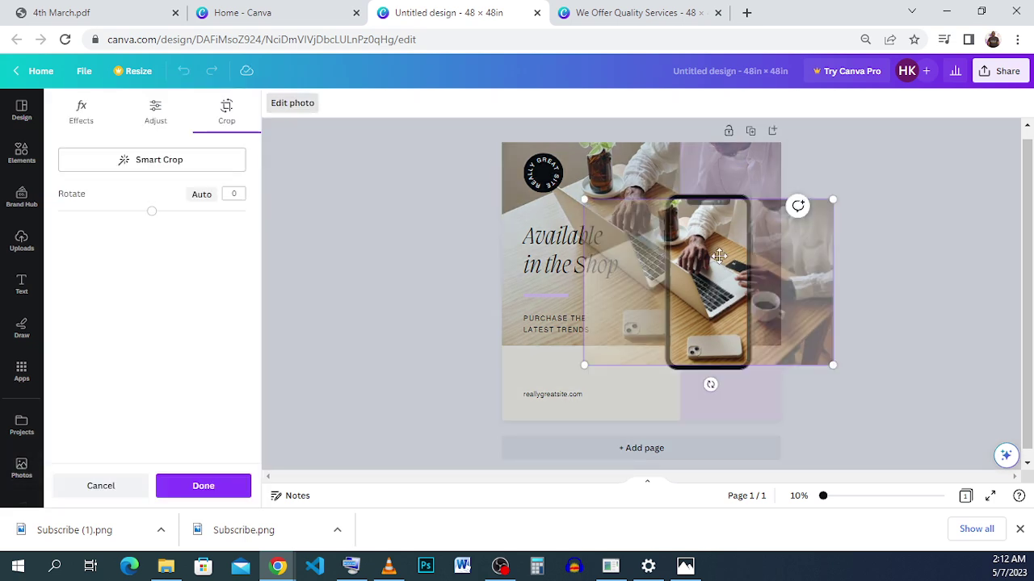
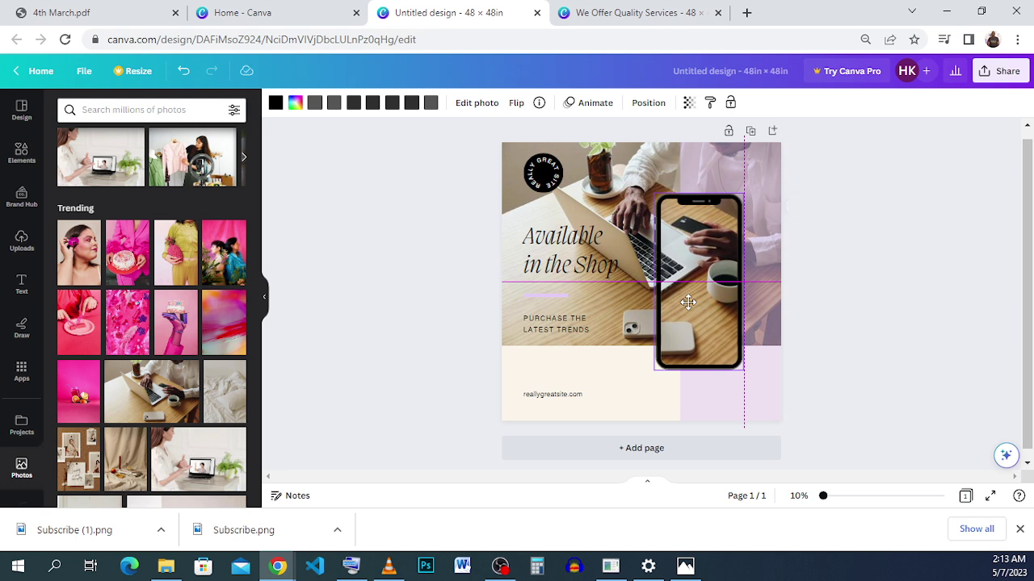
{"action": "left_click_drag", "start_coordinate": [688, 302], "coordinate": [688, 302]}
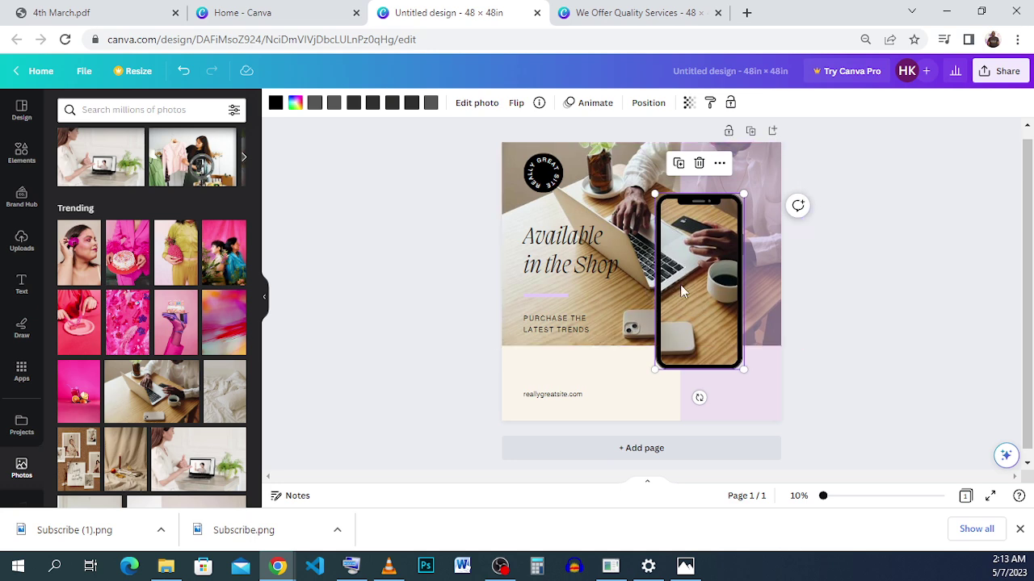
Inspect the reference flyer's phone at 26% zoom, then nudge the phone mockup slightly down and left in the untitled design
{"action": "left_click", "coordinate": [575, 10]}
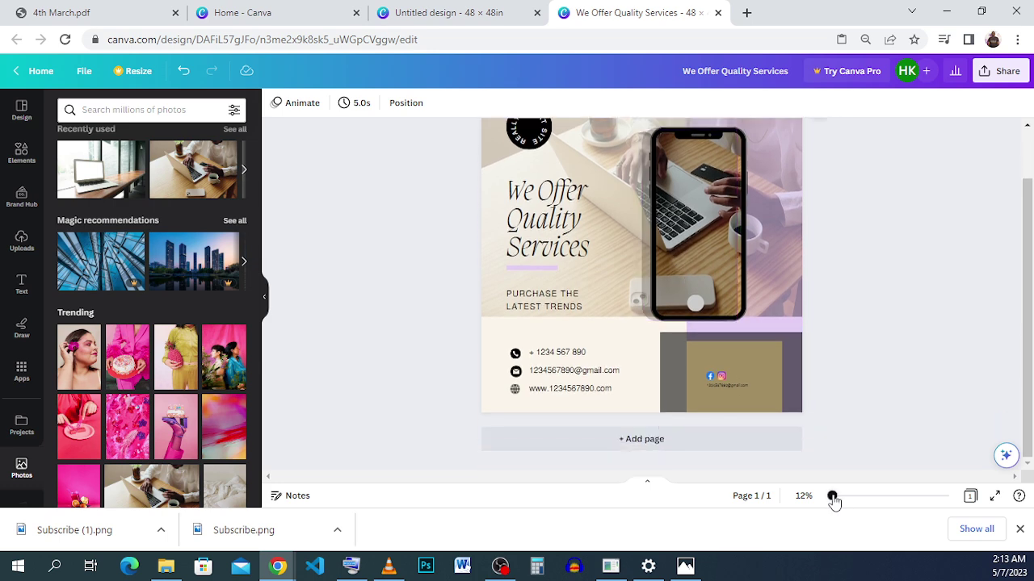
{"action": "left_click_drag", "start_coordinate": [832, 497], "coordinate": [856, 498]}
{"action": "scroll", "coordinate": [805, 231], "scroll_direction": "up", "scroll_amount": 2}
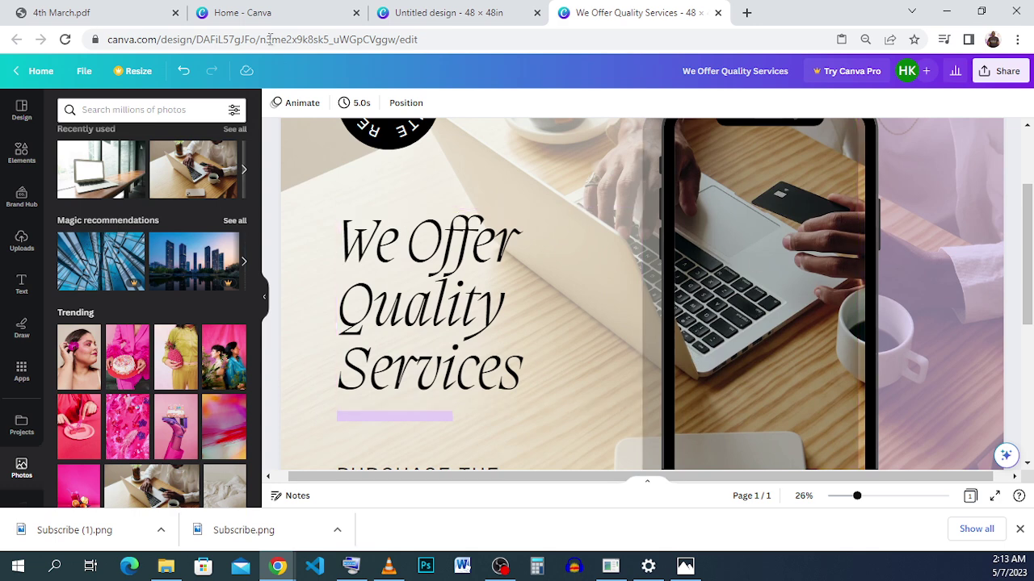
{"action": "left_click", "coordinate": [447, 12]}
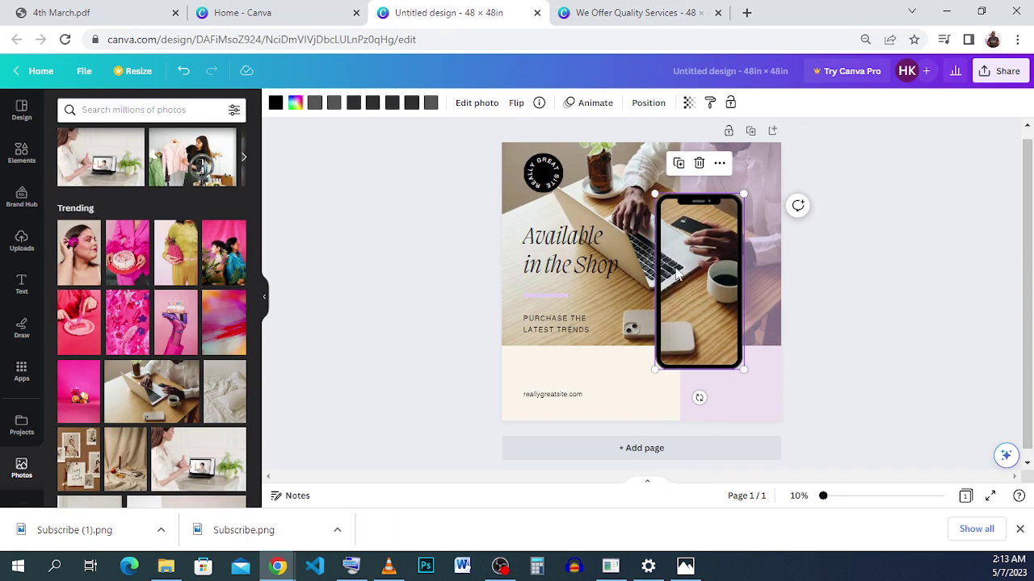
{"action": "left_click_drag", "start_coordinate": [676, 281], "coordinate": [687, 281]}
{"action": "left_click", "coordinate": [808, 321]}
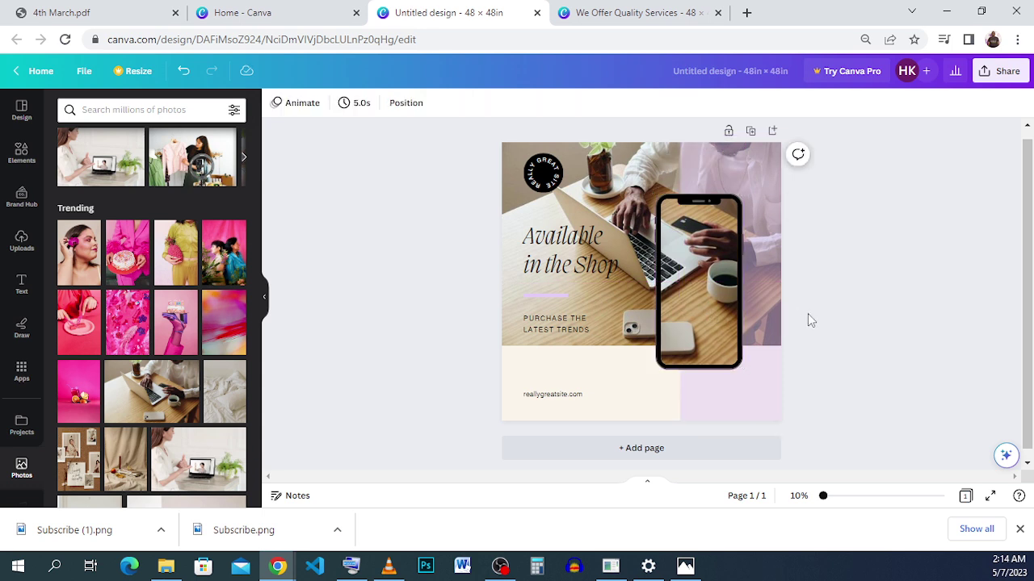
{"action": "left_click_drag", "start_coordinate": [708, 263], "coordinate": [705, 270]}
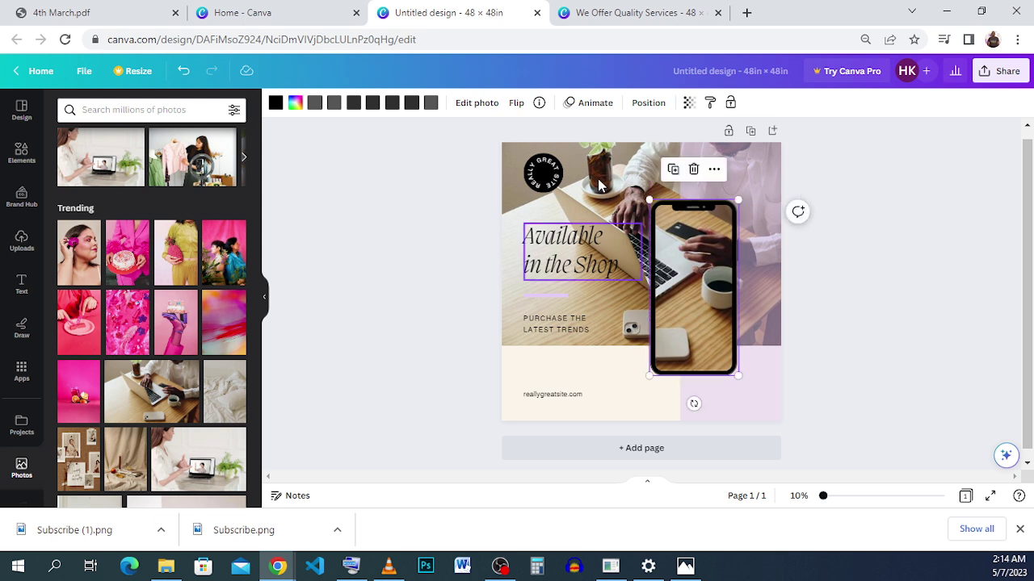
Shrink the laptop photo inside the phone mockup and shift it slightly right within the screen
{"action": "double_click", "coordinate": [720, 299]}
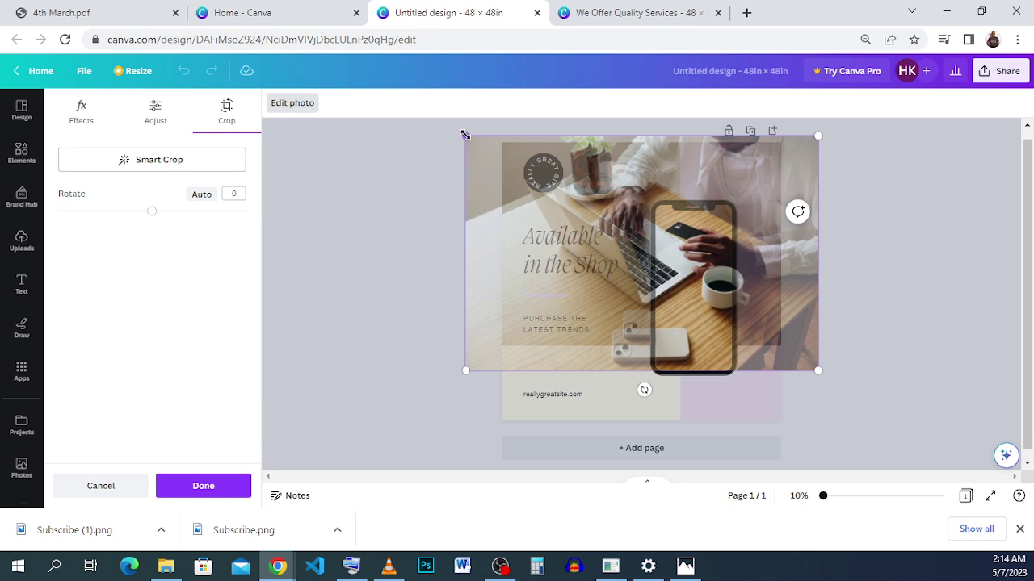
{"action": "left_click_drag", "start_coordinate": [464, 134], "coordinate": [438, 117]}
{"action": "left_click_drag", "start_coordinate": [479, 256], "coordinate": [500, 261]}
{"action": "left_click_drag", "start_coordinate": [448, 121], "coordinate": [496, 151]}
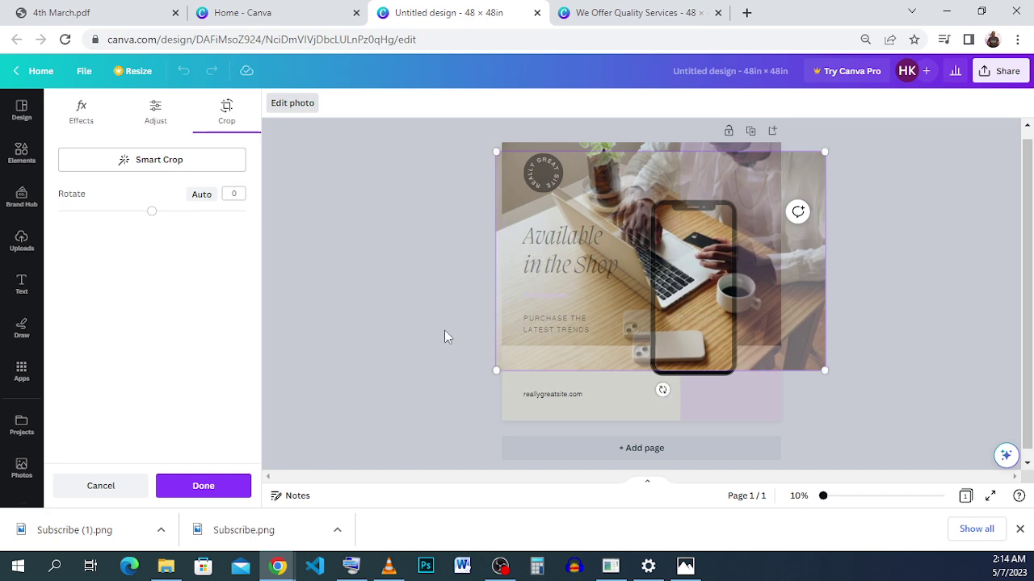
{"action": "left_click", "coordinate": [444, 330]}
{"action": "left_click", "coordinate": [510, 169]}
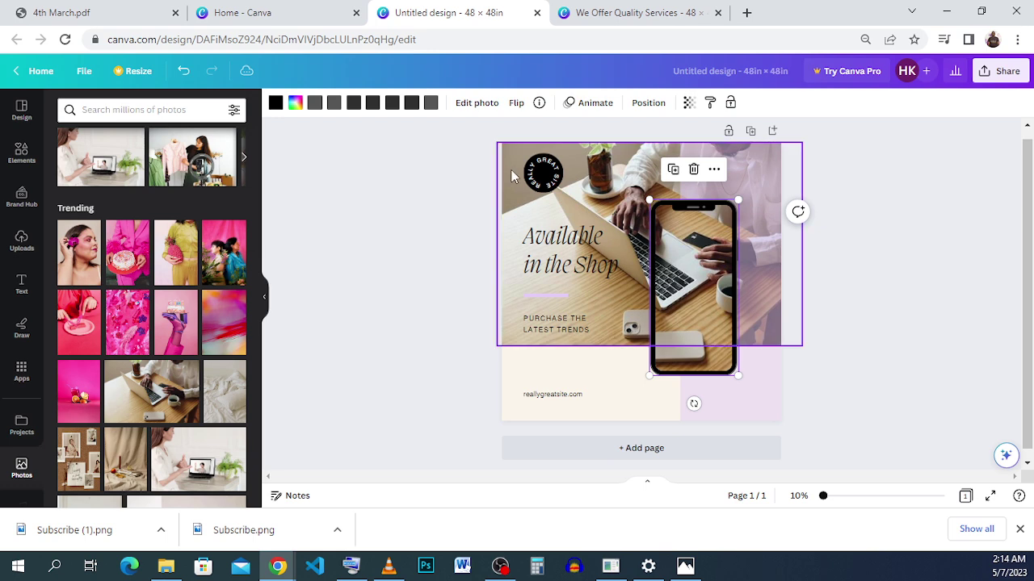
Try to extend the crop of the background laptop photo beyond its lower-left corner
{"action": "double_click", "coordinate": [627, 149]}
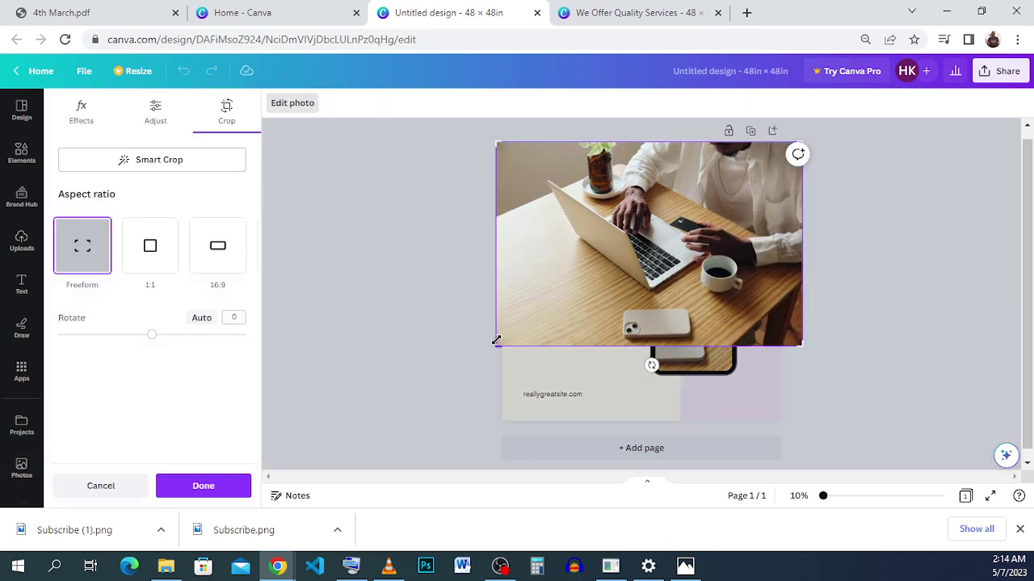
{"action": "left_click_drag", "start_coordinate": [495, 345], "coordinate": [485, 353]}
{"action": "left_click", "coordinate": [902, 333]}
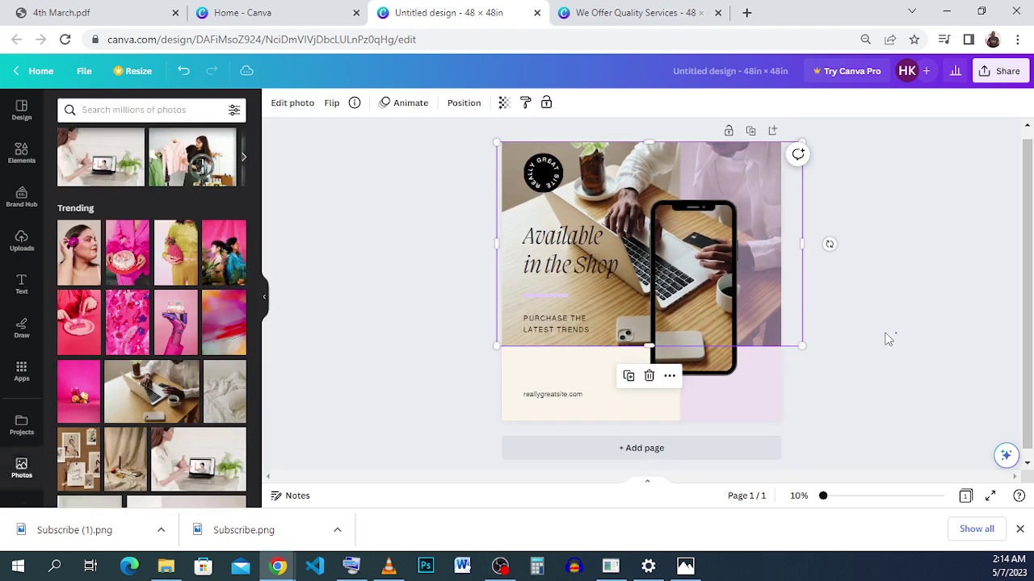
Move the phone mockup up and left, then shift the photo inside it left to bring in the whole cup
{"action": "left_click", "coordinate": [673, 307]}
{"action": "left_click", "coordinate": [673, 307]}
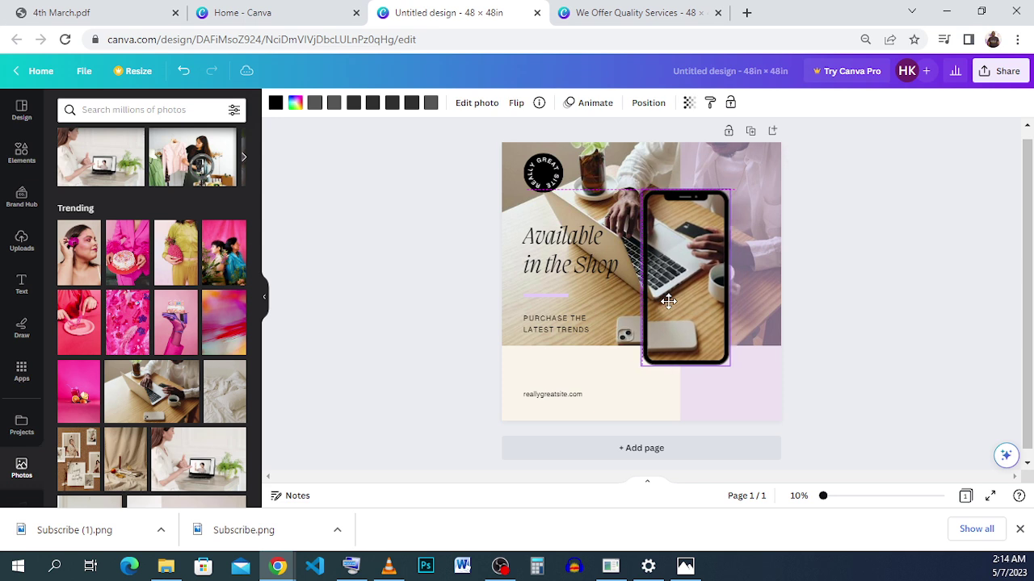
{"action": "left_click_drag", "start_coordinate": [669, 301], "coordinate": [666, 297]}
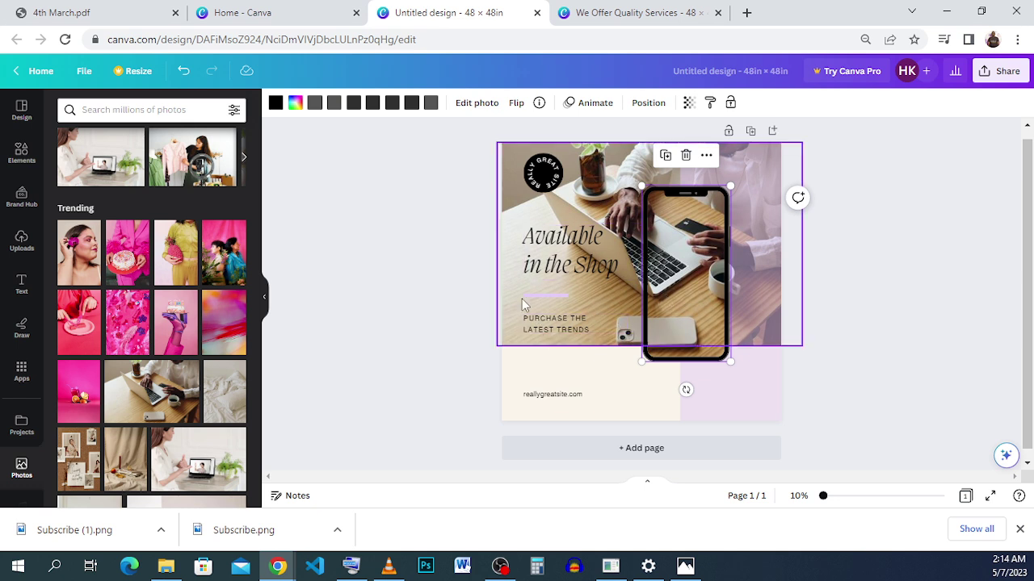
{"action": "double_click", "coordinate": [695, 281]}
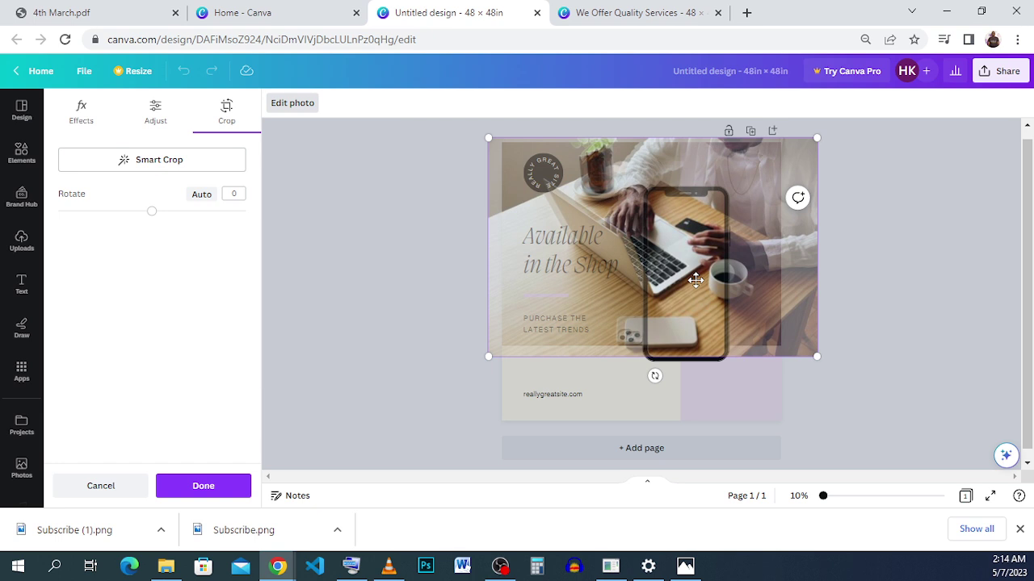
{"action": "mouse_move", "coordinate": [680, 277]}
{"action": "left_mouse_down"}
{"action": "mouse_move", "coordinate": [658, 275]}
{"action": "mouse_move", "coordinate": [673, 269]}
{"action": "left_mouse_up"}
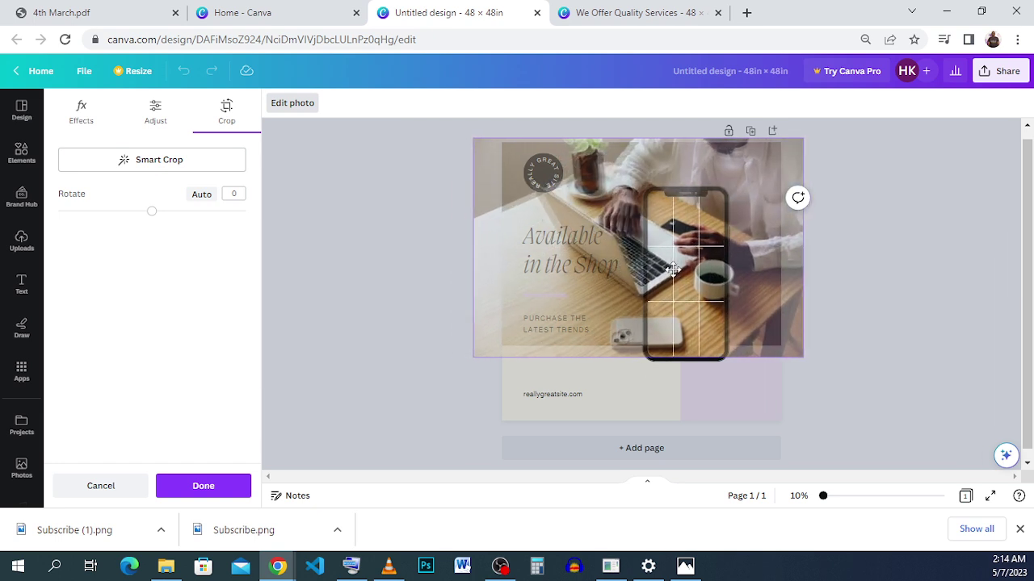
{"action": "left_click", "coordinate": [862, 285]}
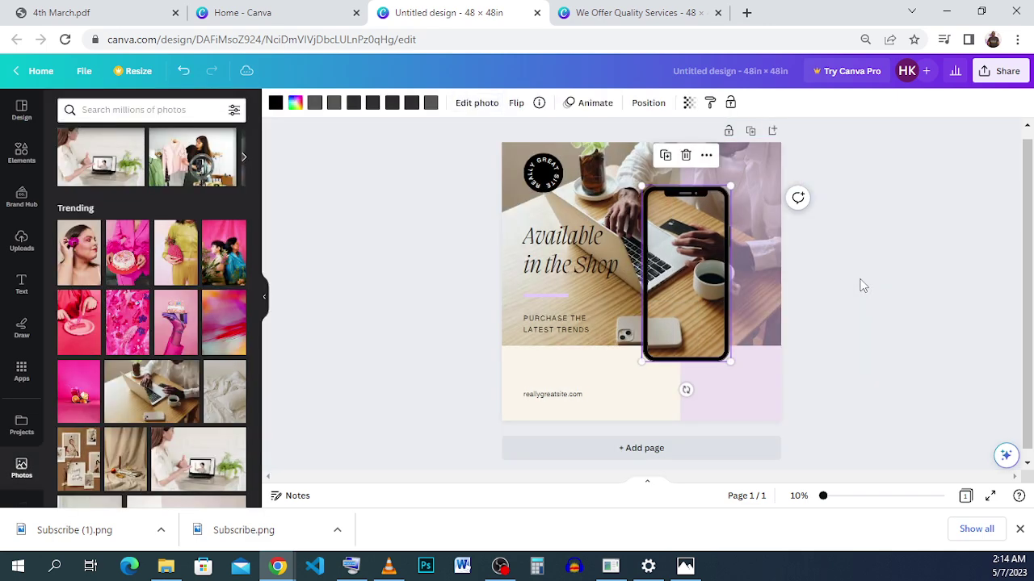
Enlarge the photo inside the phone and nudge it right to frame the hand, card and cup closely
{"action": "double_click", "coordinate": [692, 296]}
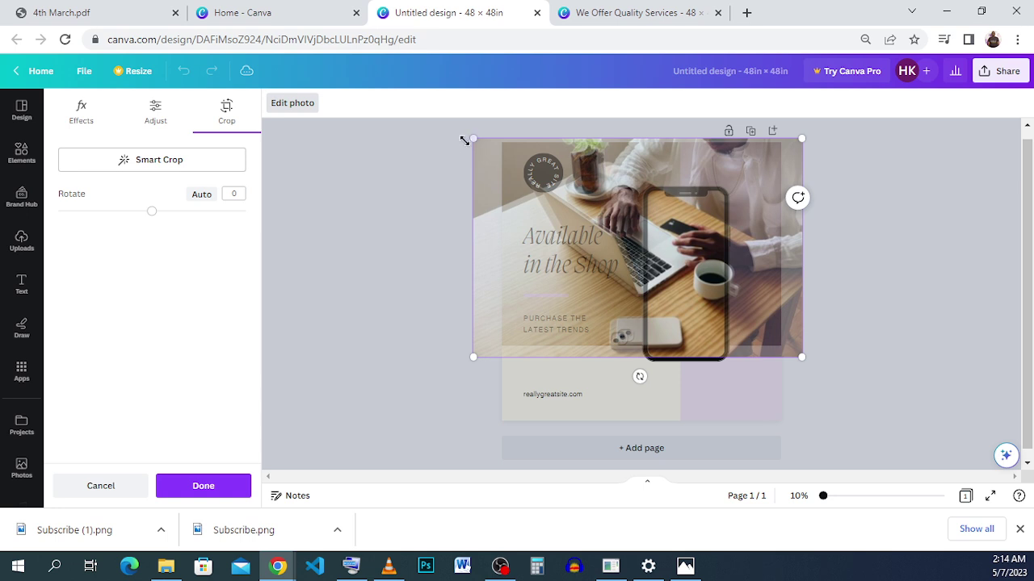
{"action": "left_click_drag", "start_coordinate": [470, 139], "coordinate": [433, 113]}
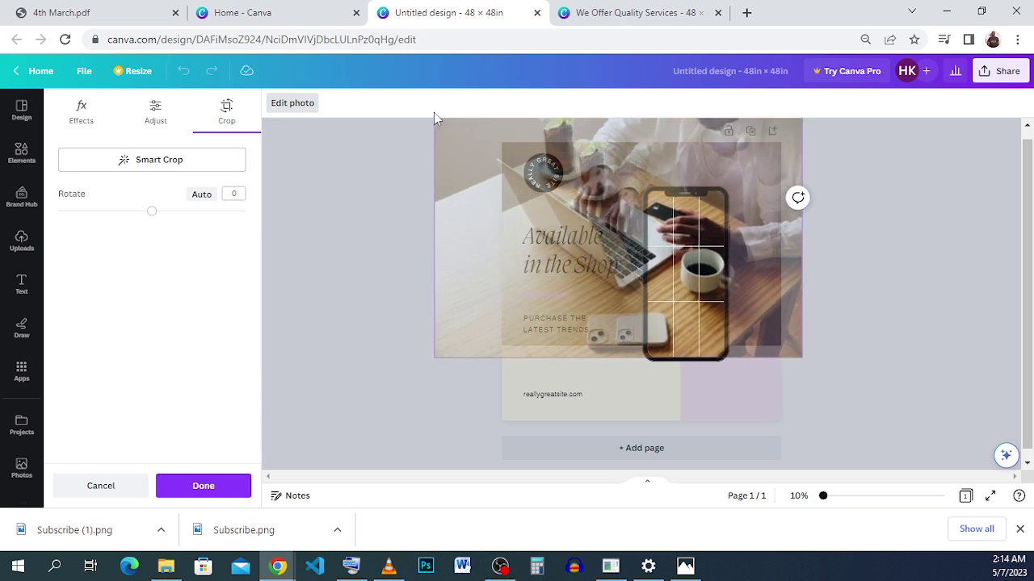
{"action": "left_click_drag", "start_coordinate": [496, 241], "coordinate": [503, 240]}
{"action": "left_click", "coordinate": [893, 285]}
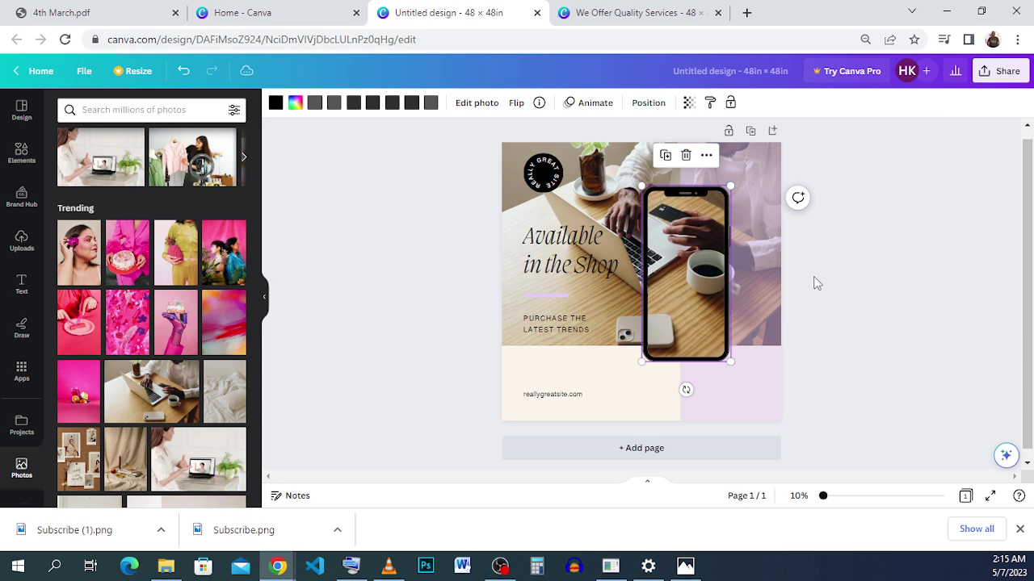
Scale the photo inside the phone back down in small stages so more of the laptop and both hands fill the screen
{"action": "double_click", "coordinate": [667, 234]}
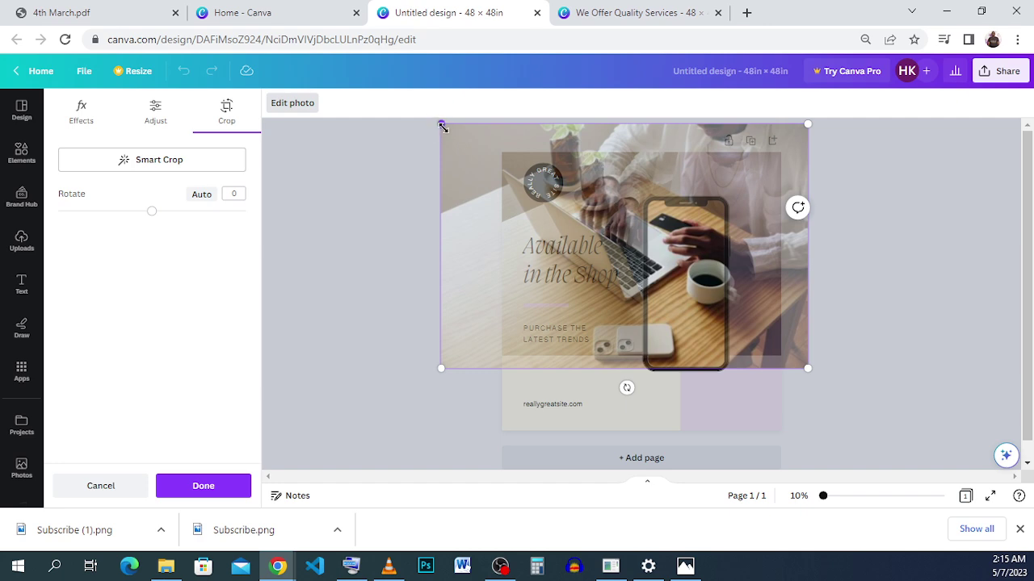
{"action": "left_click_drag", "start_coordinate": [441, 122], "coordinate": [468, 142]}
{"action": "left_click", "coordinate": [464, 230]}
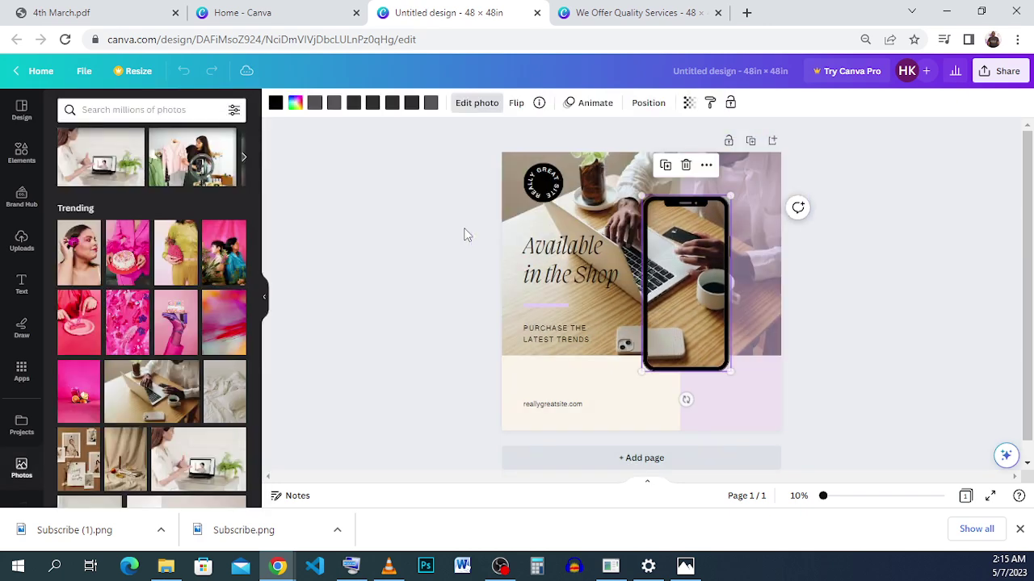
{"action": "double_click", "coordinate": [654, 233]}
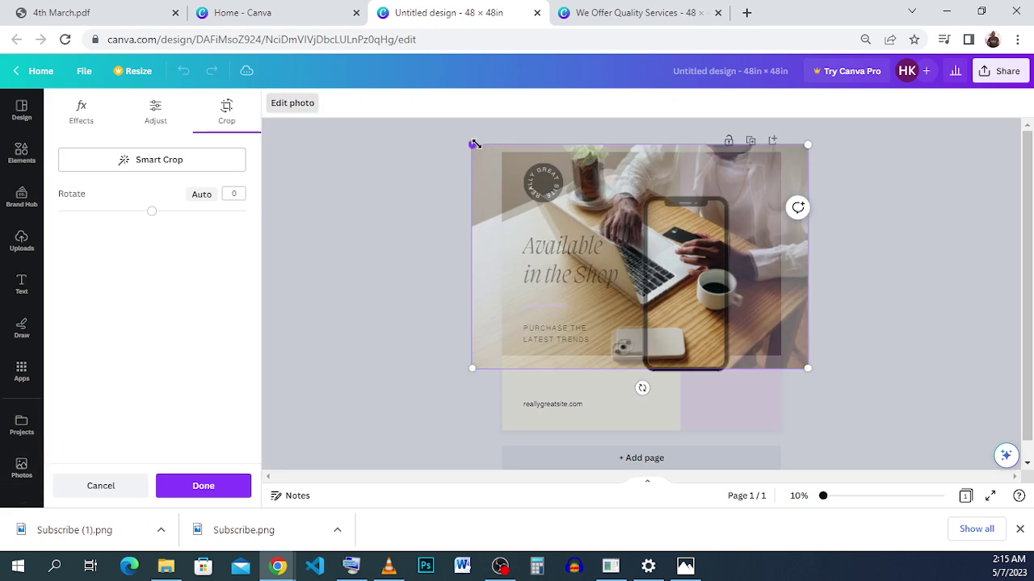
{"action": "left_click_drag", "start_coordinate": [473, 144], "coordinate": [483, 151]}
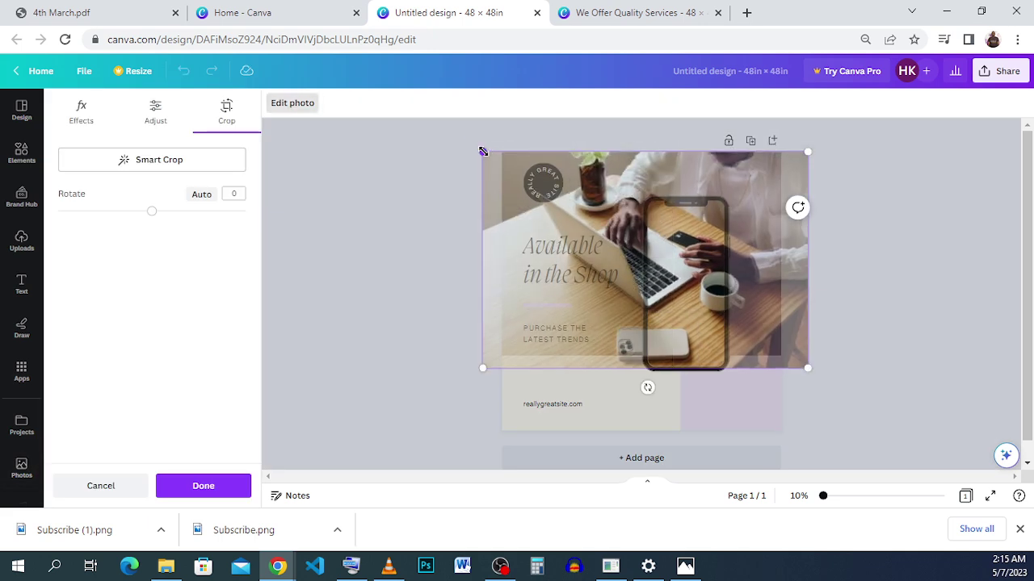
{"action": "left_click", "coordinate": [438, 170]}
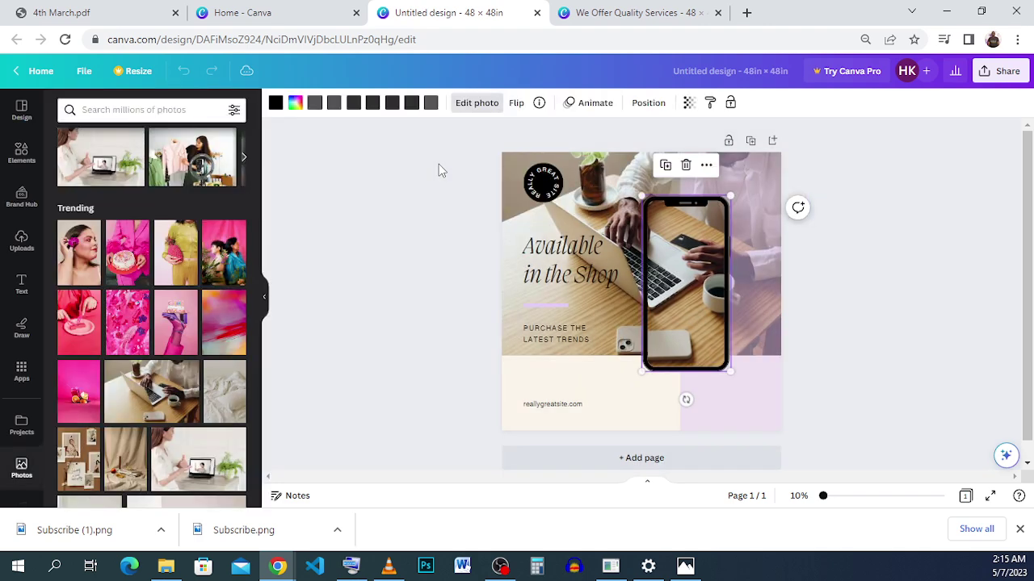
{"action": "double_click", "coordinate": [684, 246]}
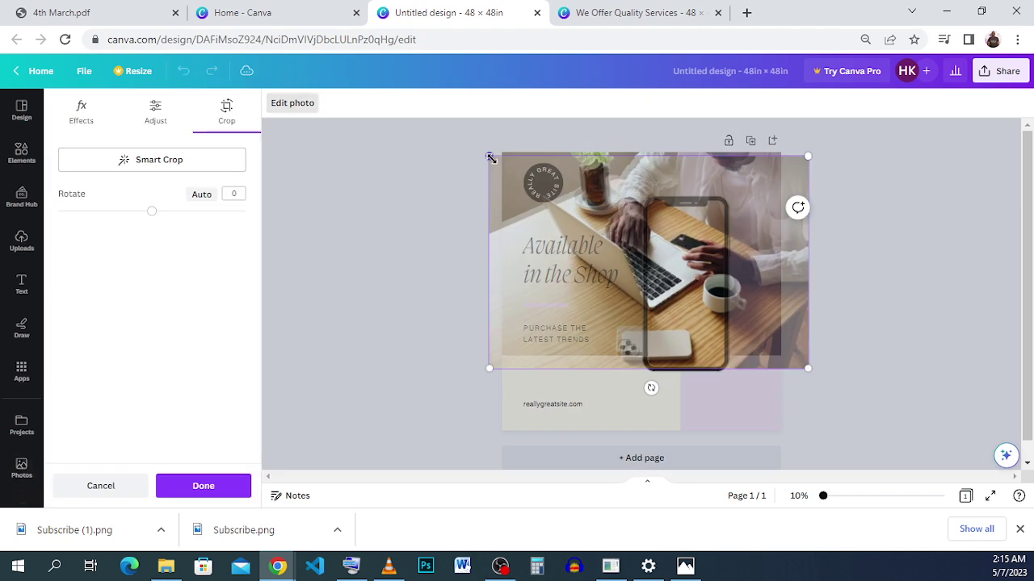
{"action": "left_click_drag", "start_coordinate": [491, 157], "coordinate": [504, 166]}
{"action": "left_click", "coordinate": [406, 179]}
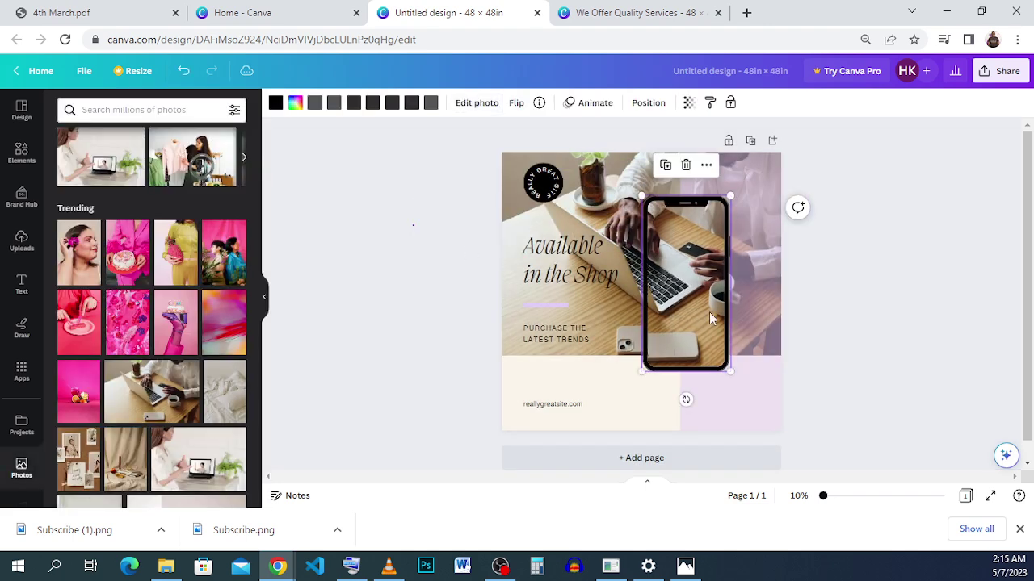
{"action": "left_click", "coordinate": [858, 260]}
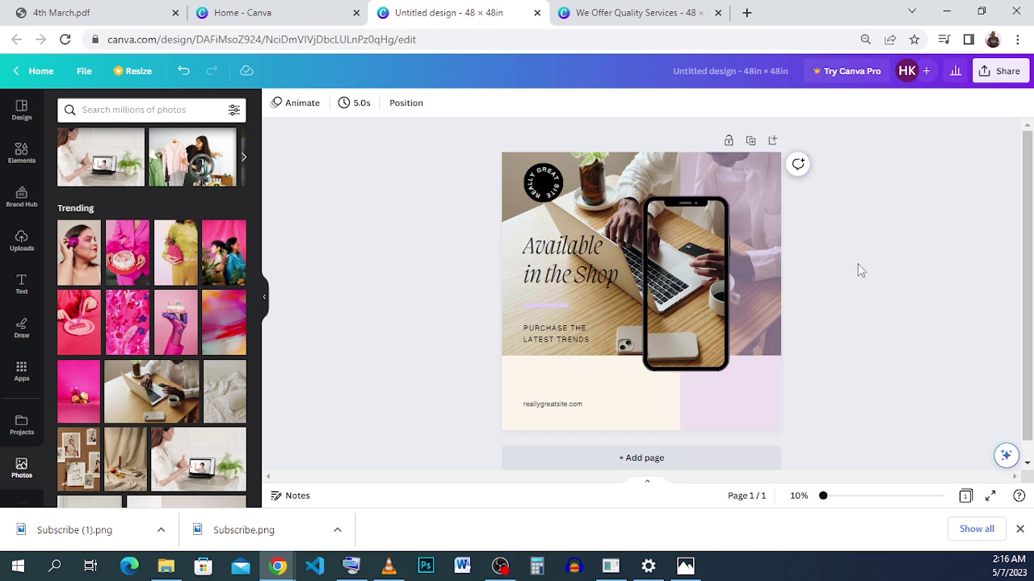
Examine the phone screen, its dark overlay and the faded background photo in the reference flyer, then return to the untitled design
{"action": "left_click", "coordinate": [627, 13]}
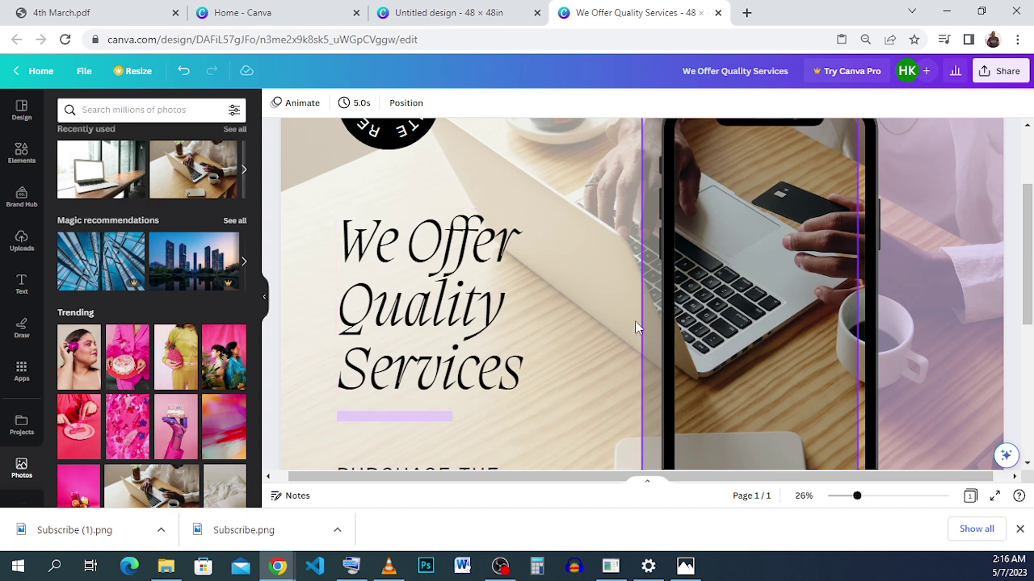
{"action": "left_click", "coordinate": [716, 315]}
{"action": "left_click", "coordinate": [614, 302]}
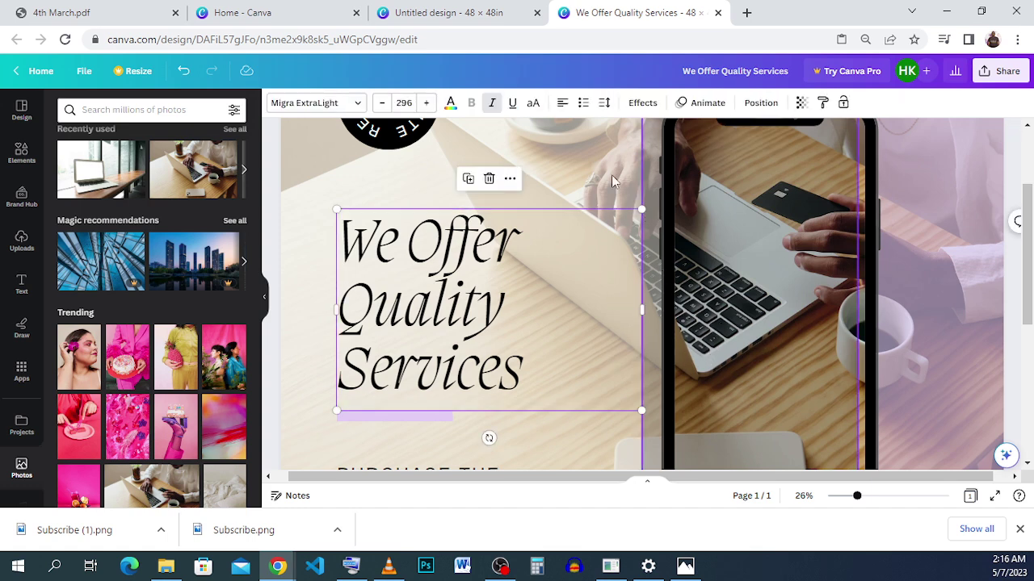
{"action": "left_click", "coordinate": [713, 249]}
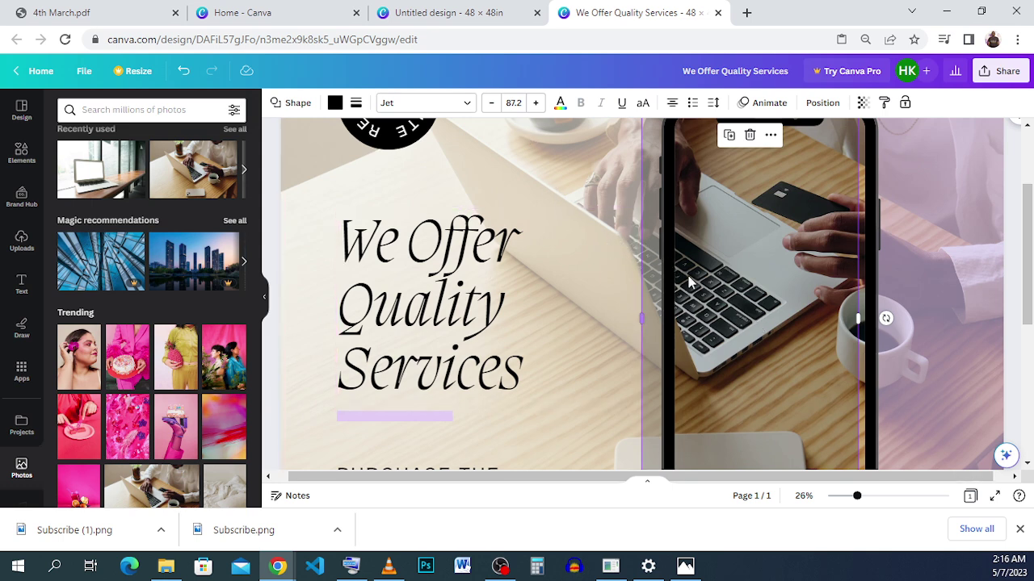
{"action": "scroll", "coordinate": [759, 214], "scroll_direction": "up", "scroll_amount": 4}
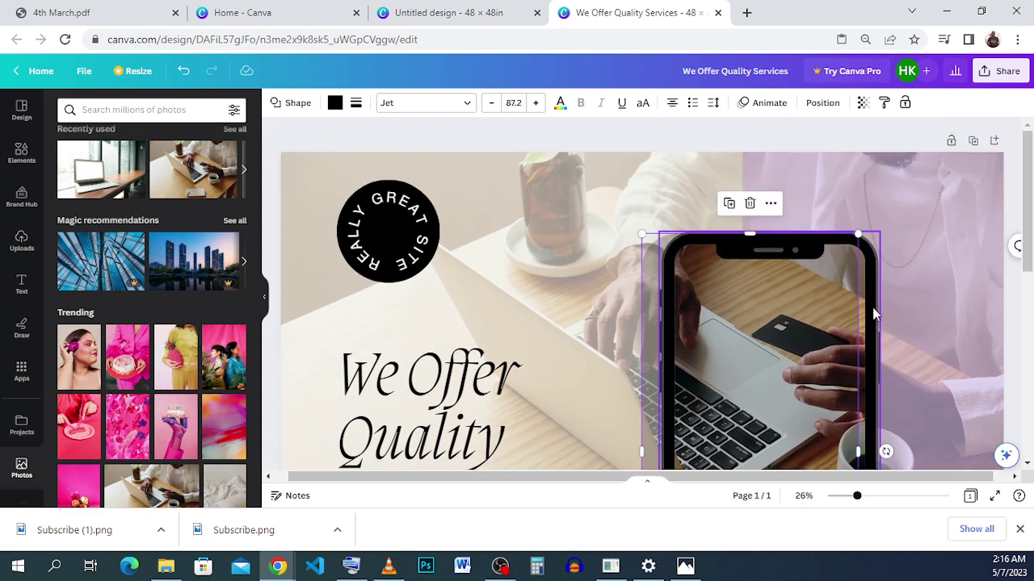
{"action": "scroll", "coordinate": [720, 265], "scroll_direction": "down", "scroll_amount": 5}
{"action": "scroll", "coordinate": [723, 269], "scroll_direction": "up", "scroll_amount": 5}
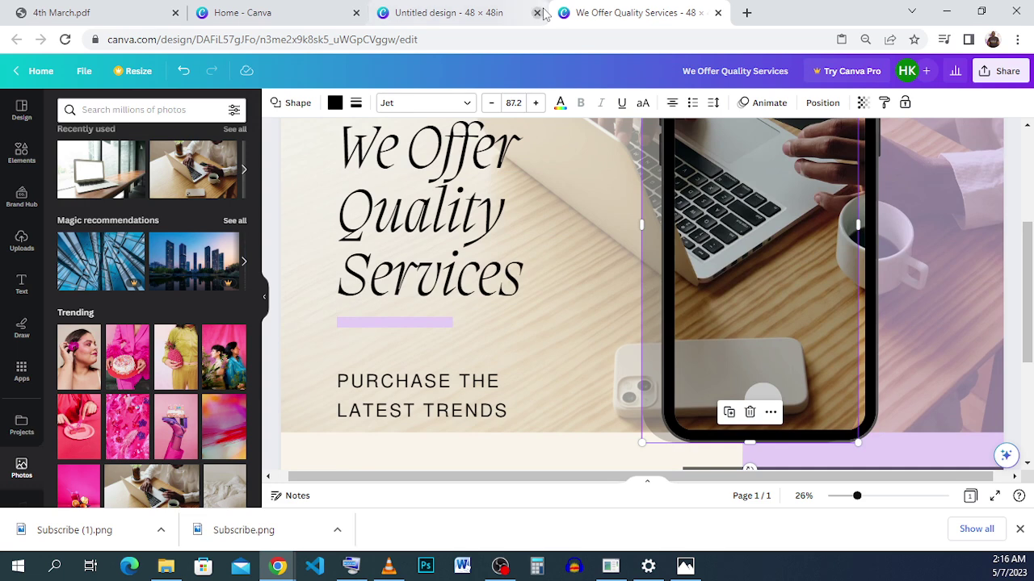
{"action": "left_click", "coordinate": [486, 13]}
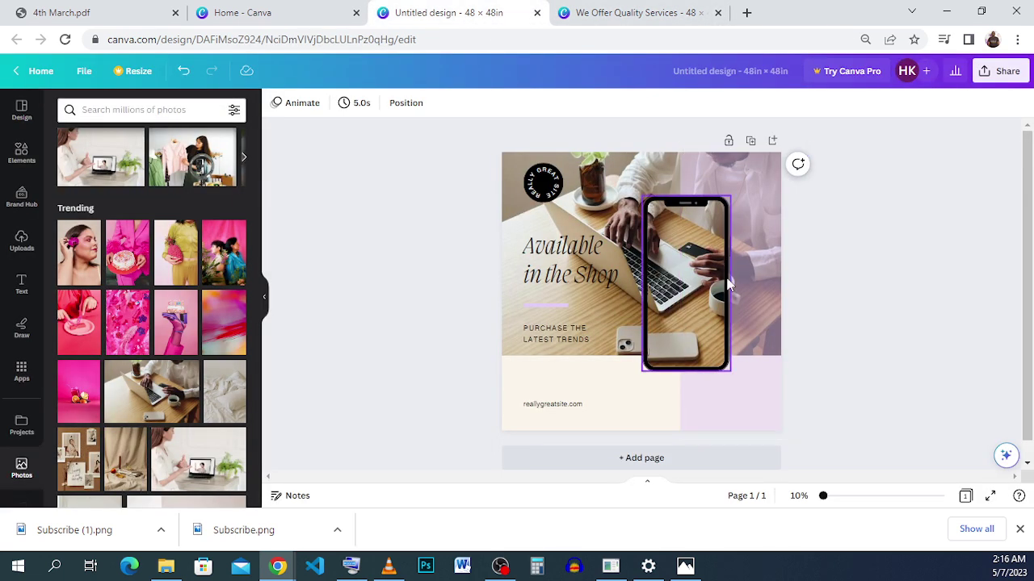
Set the background laptop photo's transparency to 45 so it fades behind the phone and text
{"action": "left_click", "coordinate": [634, 177]}
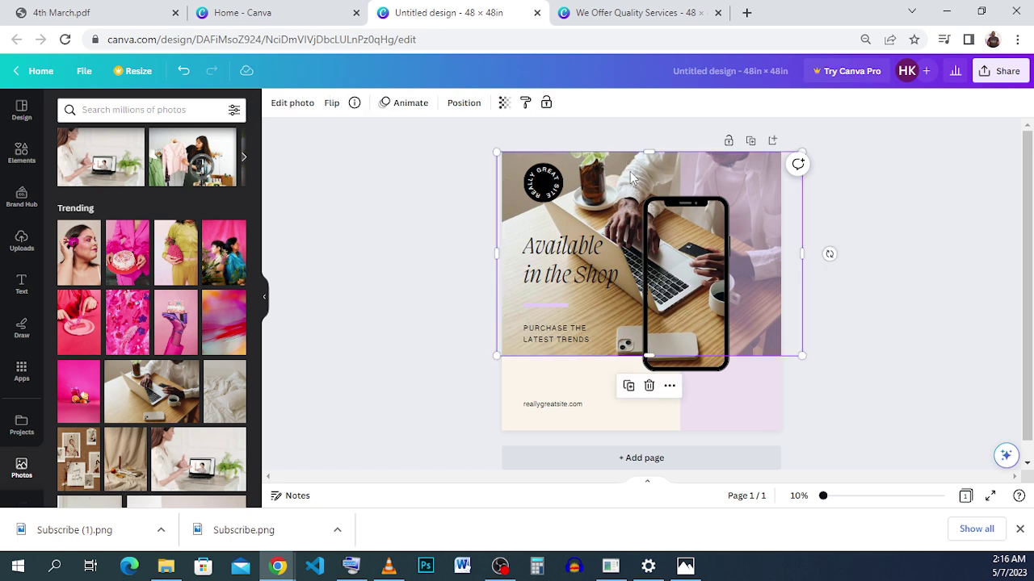
{"action": "left_click", "coordinate": [842, 201]}
{"action": "left_click", "coordinate": [590, 155]}
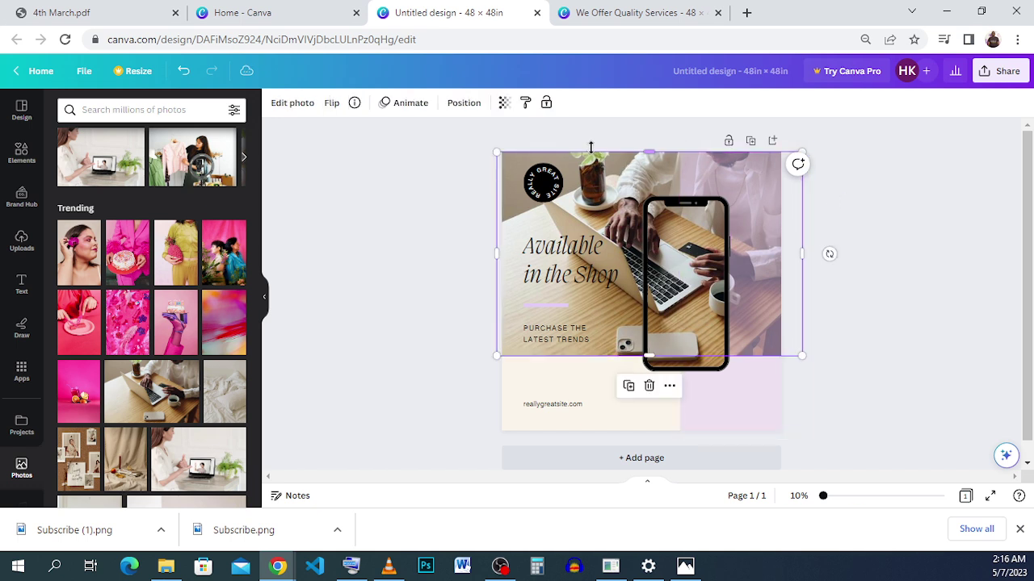
{"action": "left_click", "coordinate": [503, 102]}
{"action": "left_click_drag", "start_coordinate": [459, 154], "coordinate": [442, 157]}
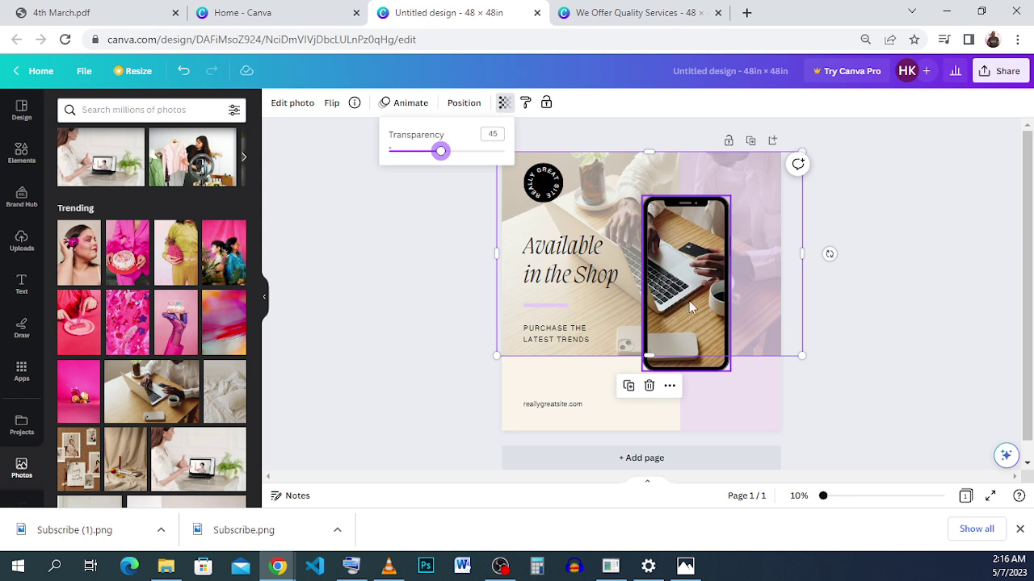
{"action": "left_click", "coordinate": [885, 336]}
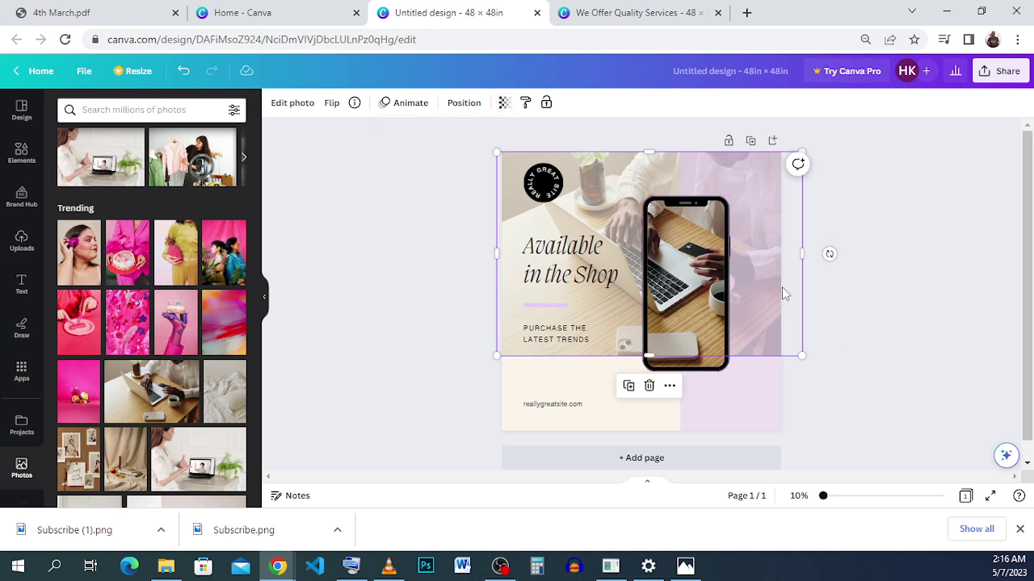
{"action": "left_click", "coordinate": [914, 236]}
Switch to the reference flyer, view it at 10% zoom and check its background photo's transparency setting
{"action": "left_click", "coordinate": [595, 12]}
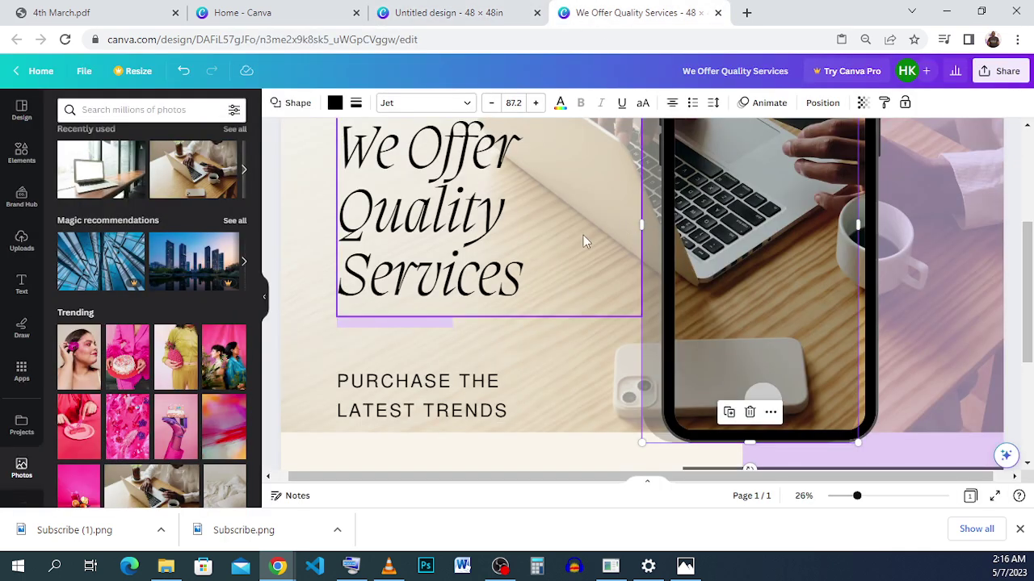
{"action": "left_click", "coordinate": [833, 496]}
{"action": "left_click_drag", "start_coordinate": [834, 501], "coordinate": [827, 498]}
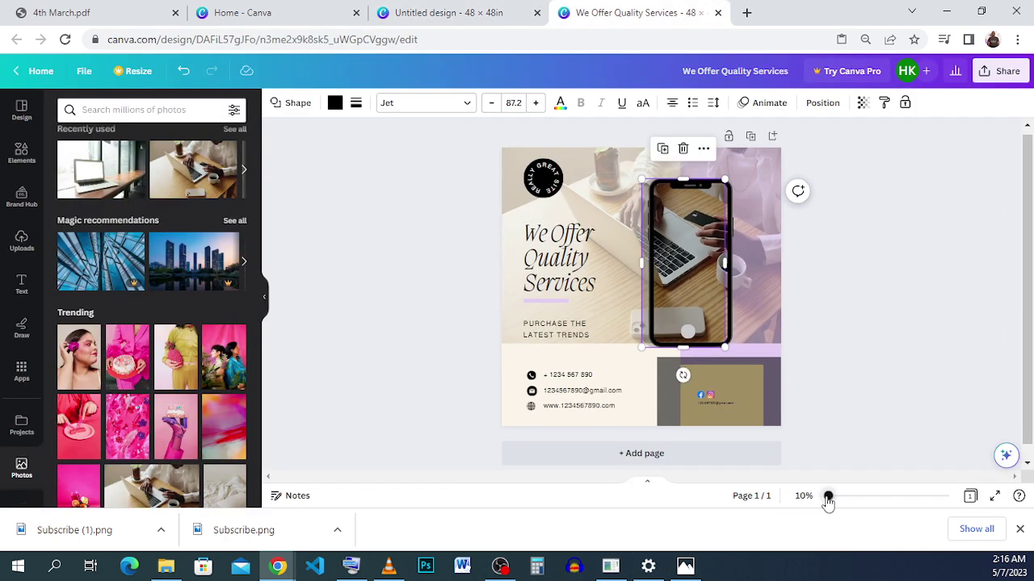
{"action": "left_click", "coordinate": [602, 176]}
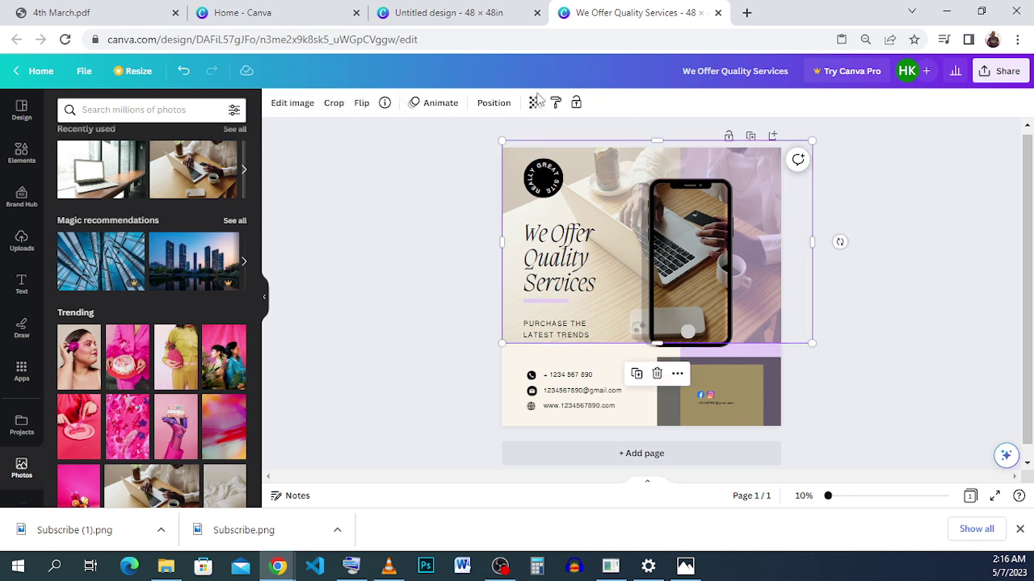
{"action": "left_click", "coordinate": [537, 101]}
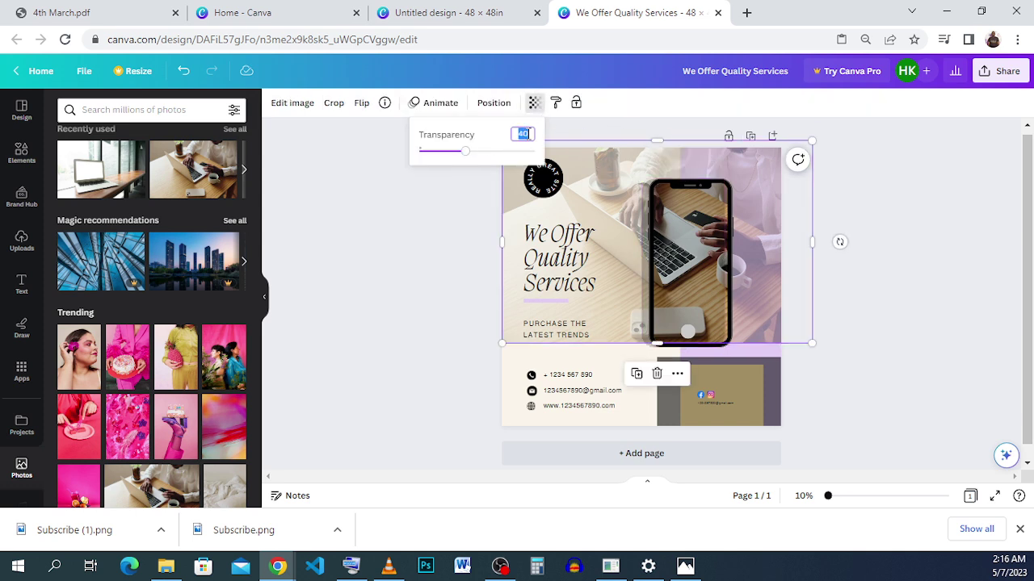
Return to the untitled design and set the background laptop photo's transparency to 39
{"action": "right_click", "coordinate": [527, 136]}
{"action": "left_click", "coordinate": [586, 196]}
{"action": "left_click", "coordinate": [486, 26]}
{"action": "left_click", "coordinate": [611, 177]}
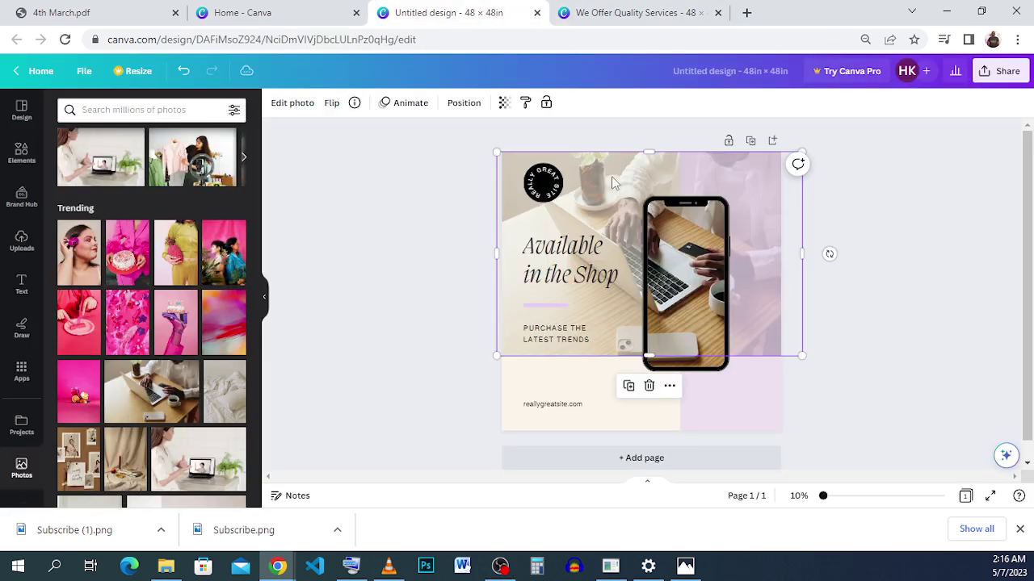
{"action": "left_click", "coordinate": [504, 102]}
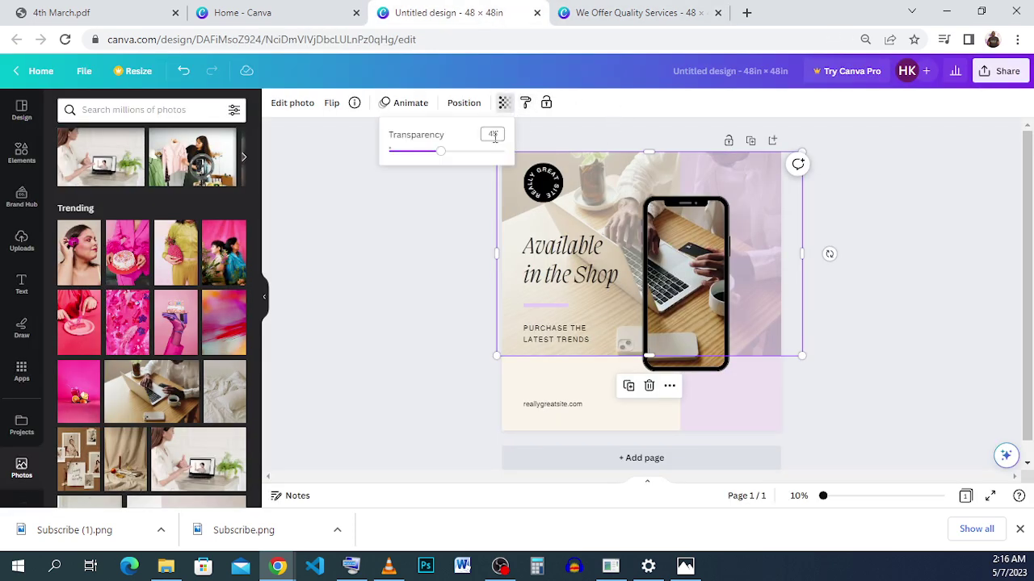
{"action": "left_click", "coordinate": [434, 153]}
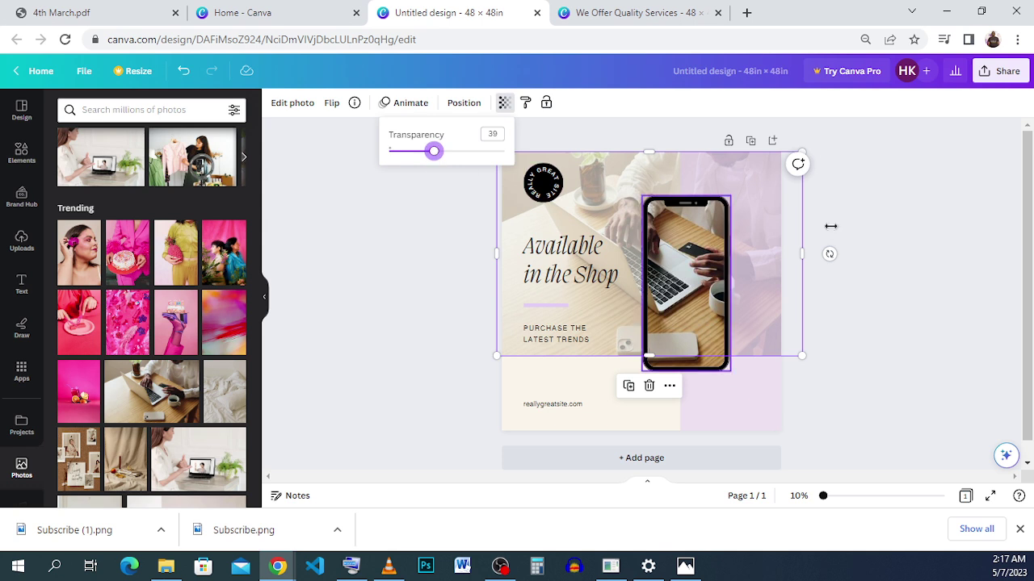
{"action": "left_click", "coordinate": [872, 239]}
{"action": "left_click", "coordinate": [876, 246]}
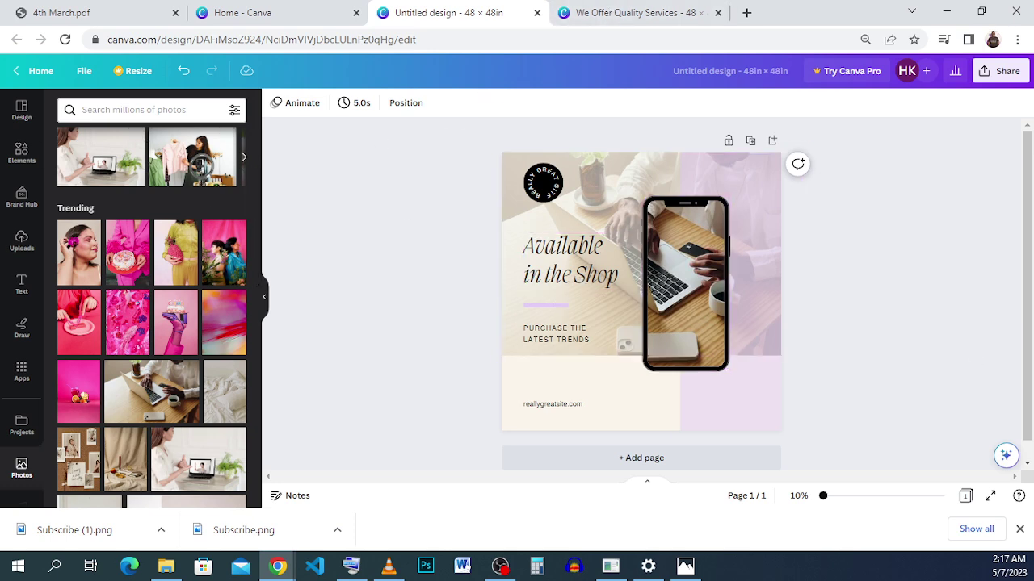
Add a circle, shrink it to a small button near the bottom of the phone screen and colour it white
{"action": "left_click", "coordinate": [21, 154]}
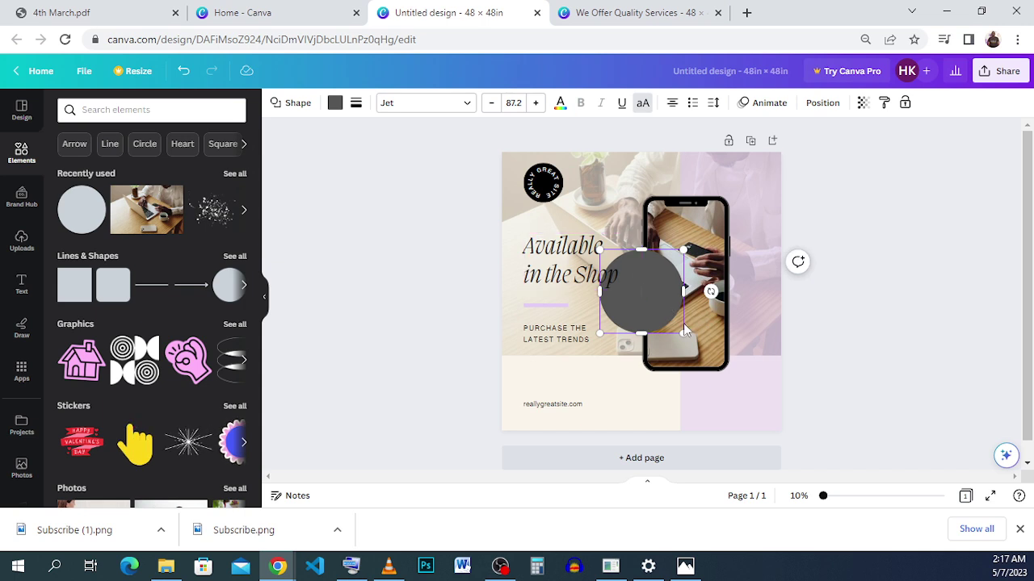
{"action": "left_click_drag", "start_coordinate": [676, 296], "coordinate": [694, 348]}
{"action": "left_click", "coordinate": [335, 103]}
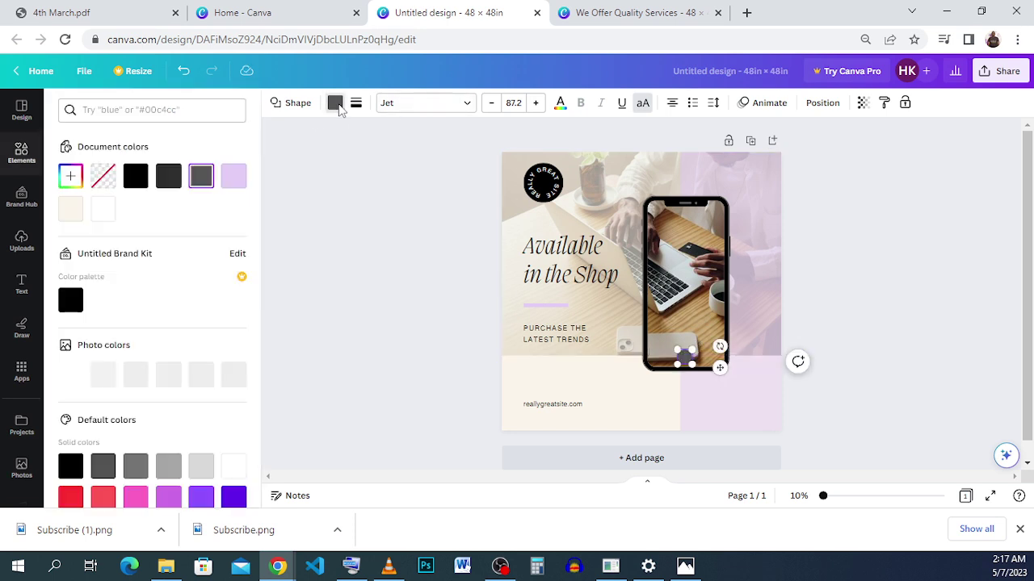
{"action": "left_click", "coordinate": [106, 210]}
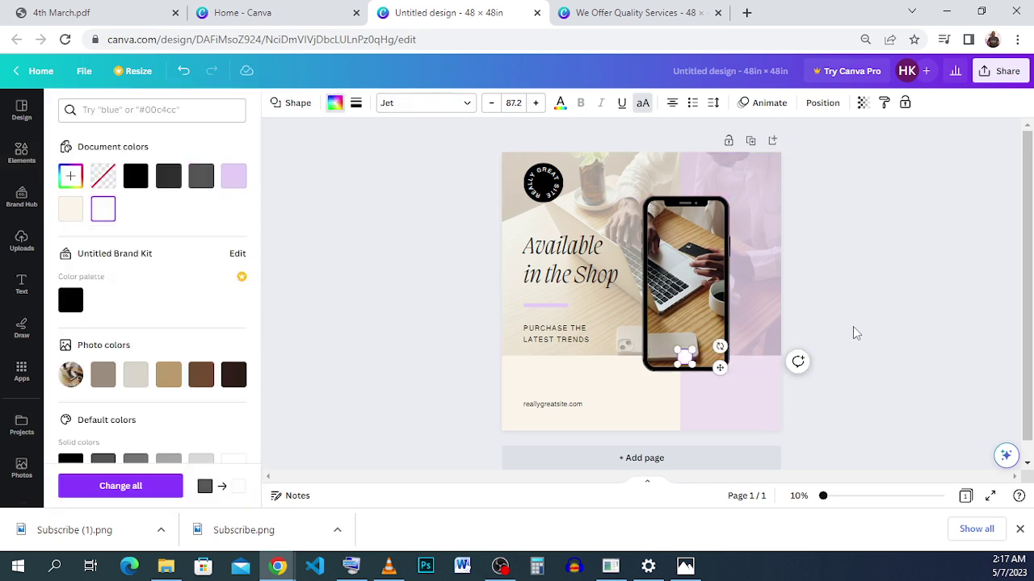
{"action": "key", "text": "Escape"}
{"action": "left_click", "coordinate": [854, 326]}
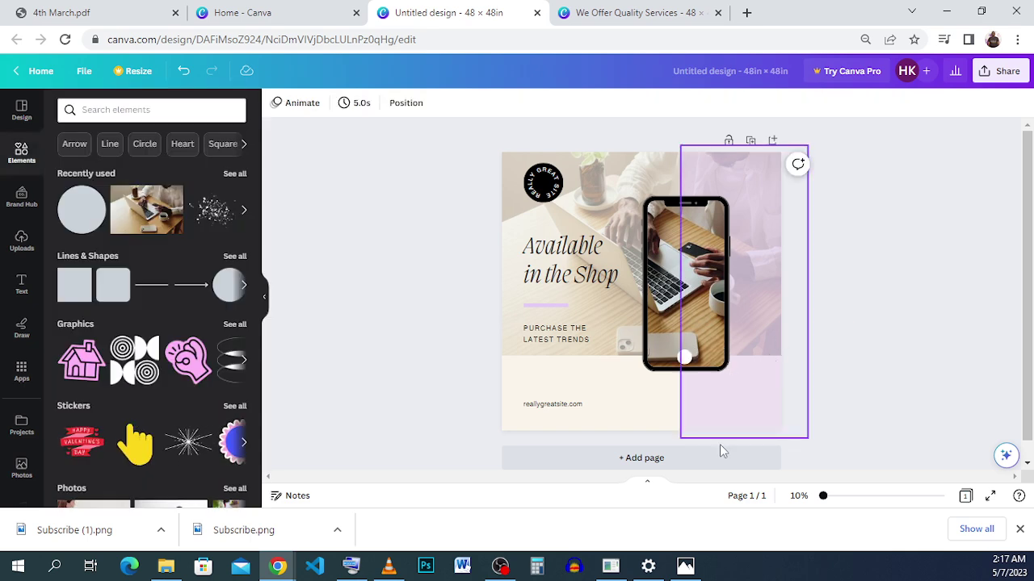
Fine-tune the white circle's position so it sits centred as a home button near the phone's lower edge
{"action": "left_click_drag", "start_coordinate": [824, 497], "coordinate": [847, 497]}
{"action": "scroll", "coordinate": [808, 370], "scroll_direction": "down", "scroll_amount": 1}
{"action": "mouse_move", "coordinate": [738, 378]}
{"action": "left_mouse_down"}
{"action": "mouse_move", "coordinate": [747, 372]}
{"action": "mouse_move", "coordinate": [730, 388]}
{"action": "left_mouse_up"}
{"action": "left_click", "coordinate": [461, 388]}
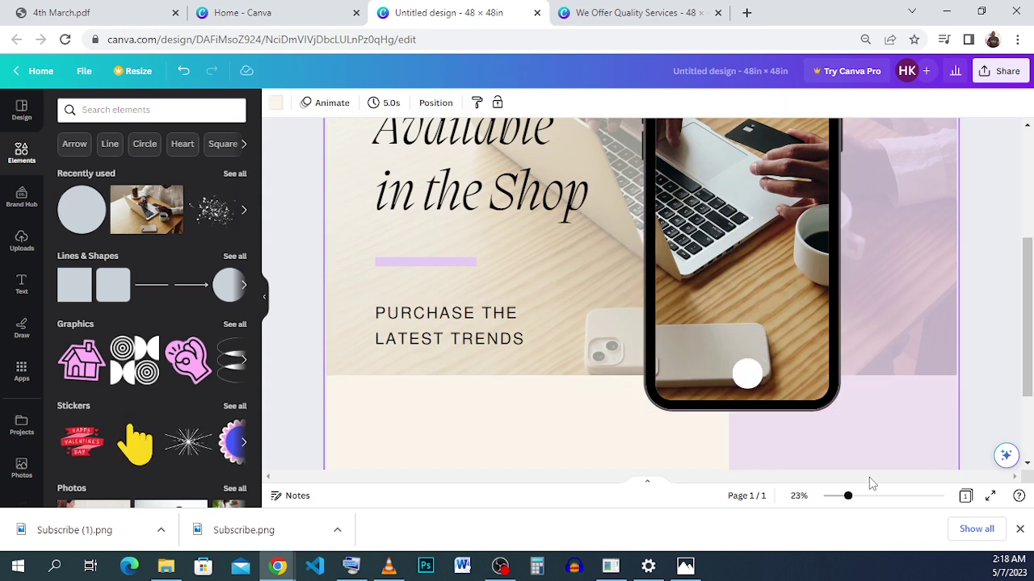
{"action": "left_click_drag", "start_coordinate": [848, 495], "coordinate": [824, 493]}
{"action": "left_click", "coordinate": [838, 415]}
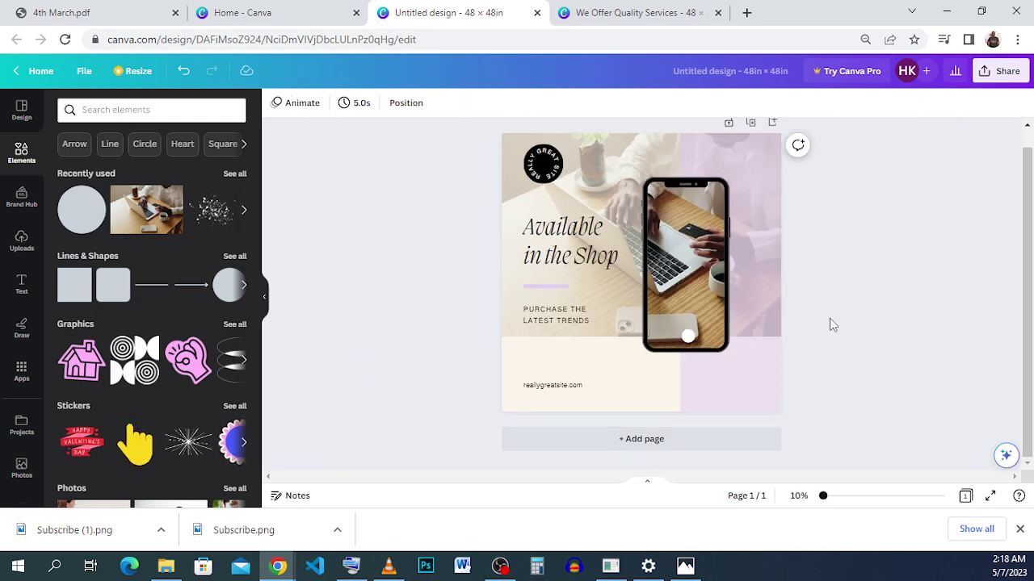
Copy the heading text "We Offer Quality Services" from the reference flyer and return to the untitled design
{"action": "left_click", "coordinate": [630, 13]}
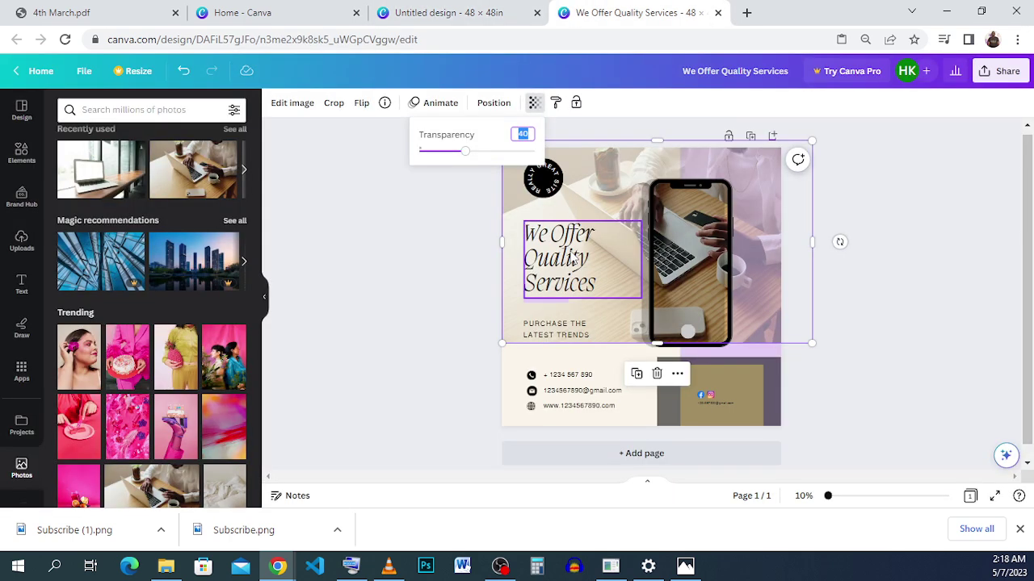
{"action": "left_click", "coordinate": [573, 260]}
{"action": "double_click", "coordinate": [573, 260]}
{"action": "left_click_drag", "start_coordinate": [596, 274], "coordinate": [521, 232]}
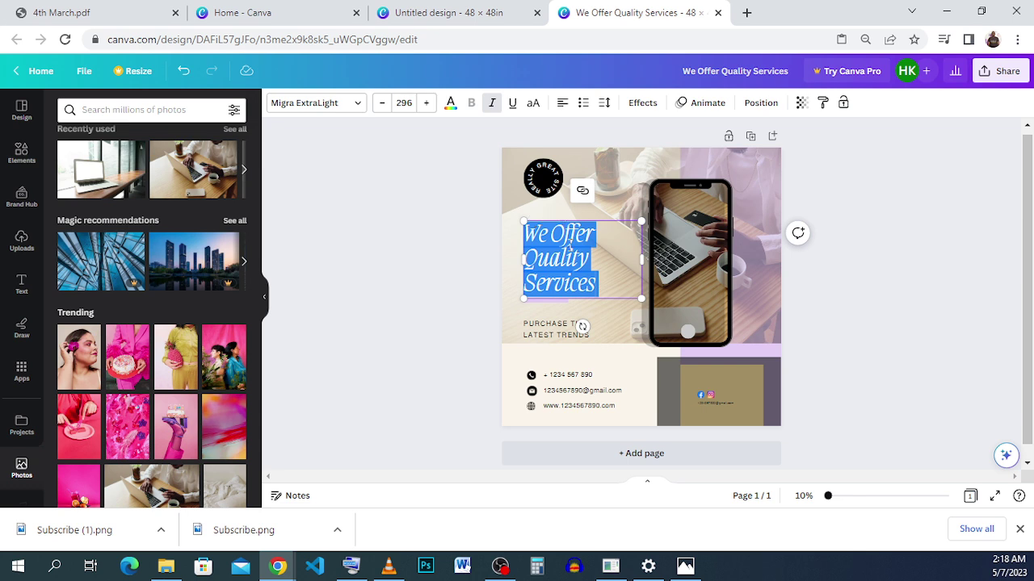
{"action": "right_click", "coordinate": [568, 242]}
{"action": "left_click", "coordinate": [653, 301]}
{"action": "left_click", "coordinate": [452, 12]}
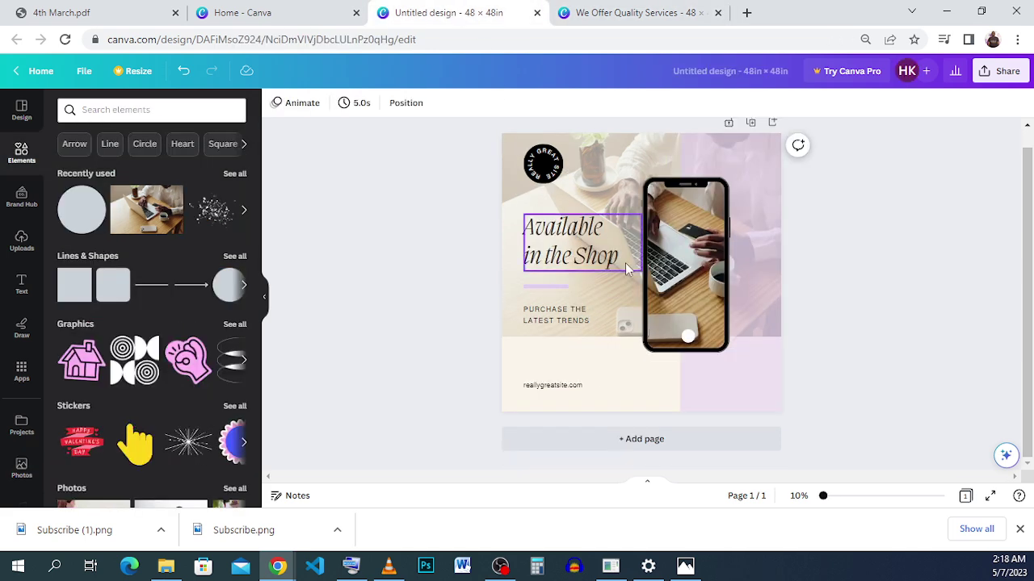
Replace the heading "Available in the Shop" with the copied text "We Offer Quality Services"
{"action": "triple_click", "coordinate": [625, 263]}
{"action": "left_click_drag", "start_coordinate": [627, 262], "coordinate": [525, 227]}
{"action": "right_click", "coordinate": [544, 239]}
{"action": "left_click", "coordinate": [619, 311]}
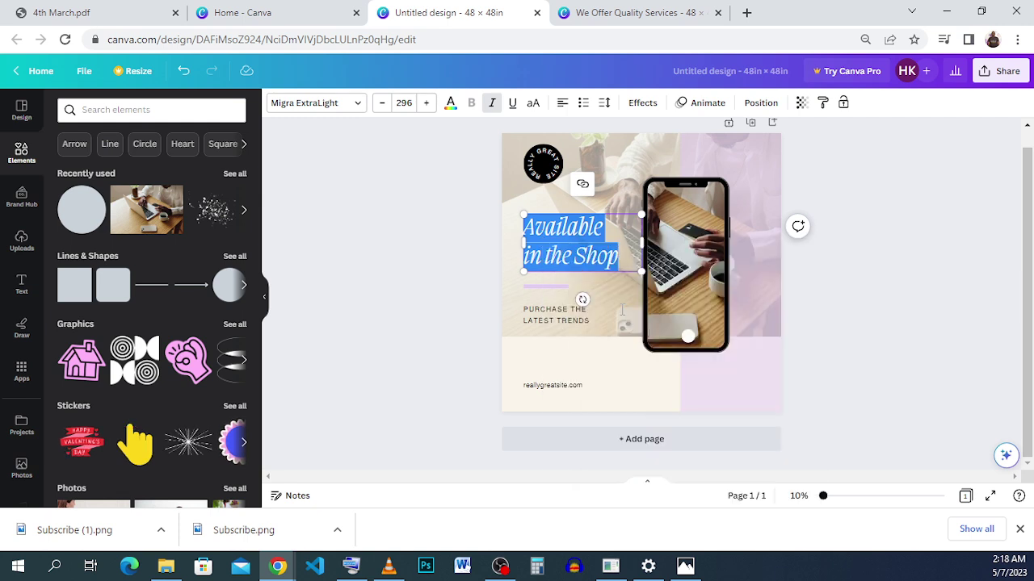
{"action": "left_click", "coordinate": [886, 277]}
Remove the empty line after "Services" and move the heading up so it sits just above the lilac line
{"action": "left_click_drag", "start_coordinate": [554, 230], "coordinate": [548, 259]}
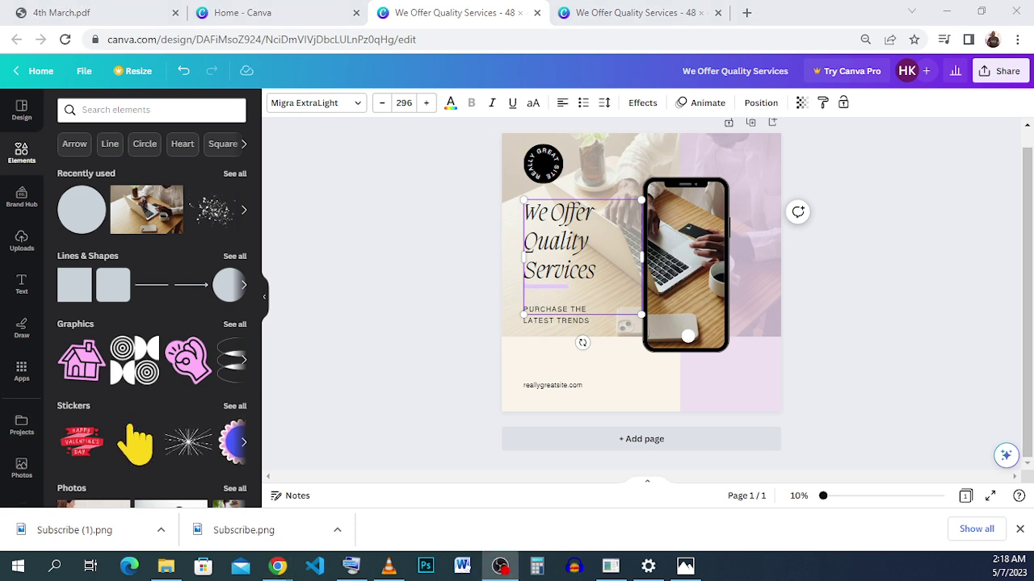
{"action": "left_click", "coordinate": [600, 315]}
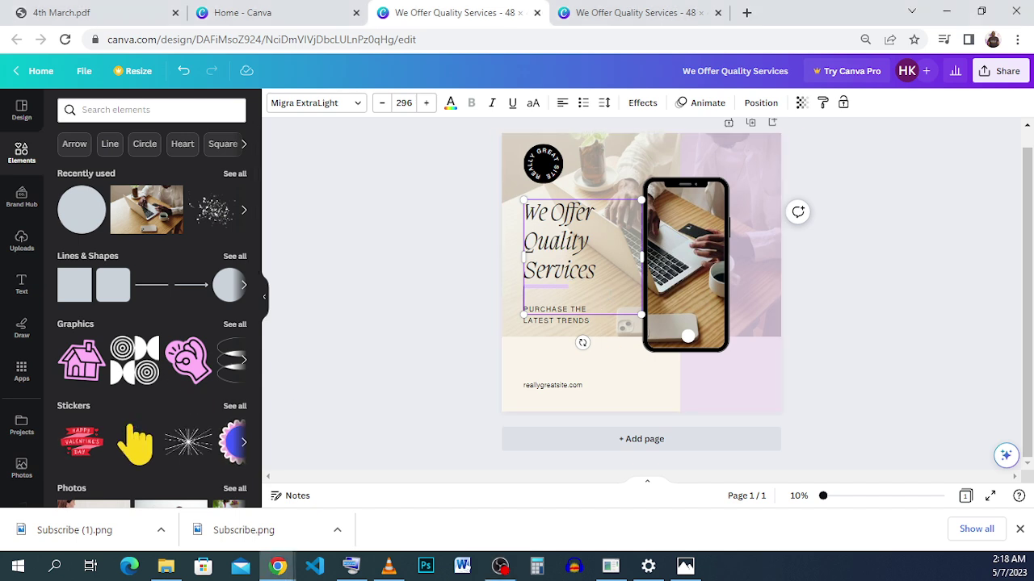
{"action": "key", "text": "BackSpace"}
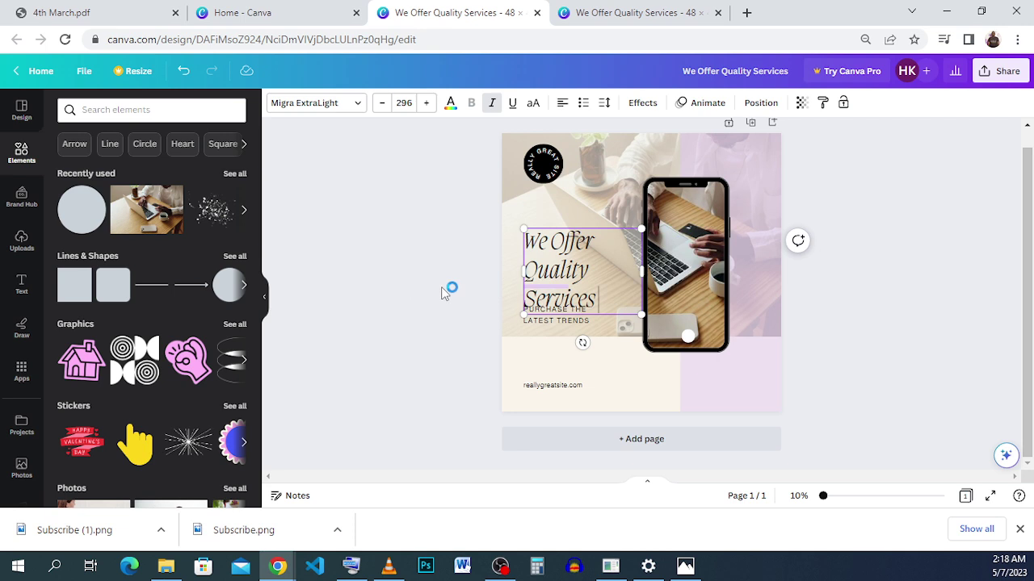
{"action": "left_click_drag", "start_coordinate": [607, 268], "coordinate": [576, 235]}
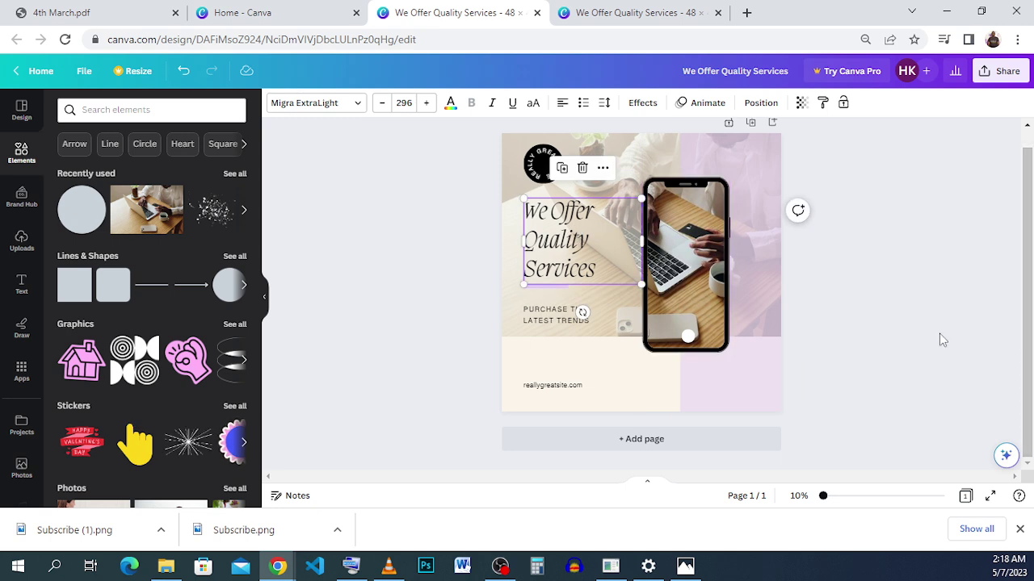
Adjust the heading's text box to a width of about 15.2 in, keeping the text on three lines clear of the phone
{"action": "left_click", "coordinate": [941, 341]}
{"action": "left_click", "coordinate": [598, 268]}
{"action": "left_click_drag", "start_coordinate": [642, 246], "coordinate": [687, 240]}
{"action": "left_click", "coordinate": [691, 276]}
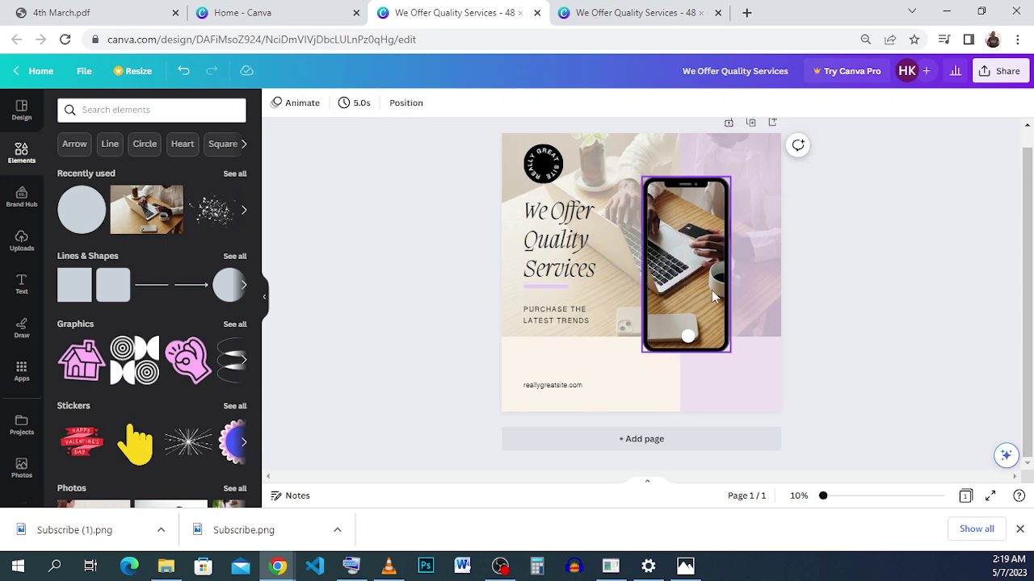
{"action": "left_click", "coordinate": [659, 257]}
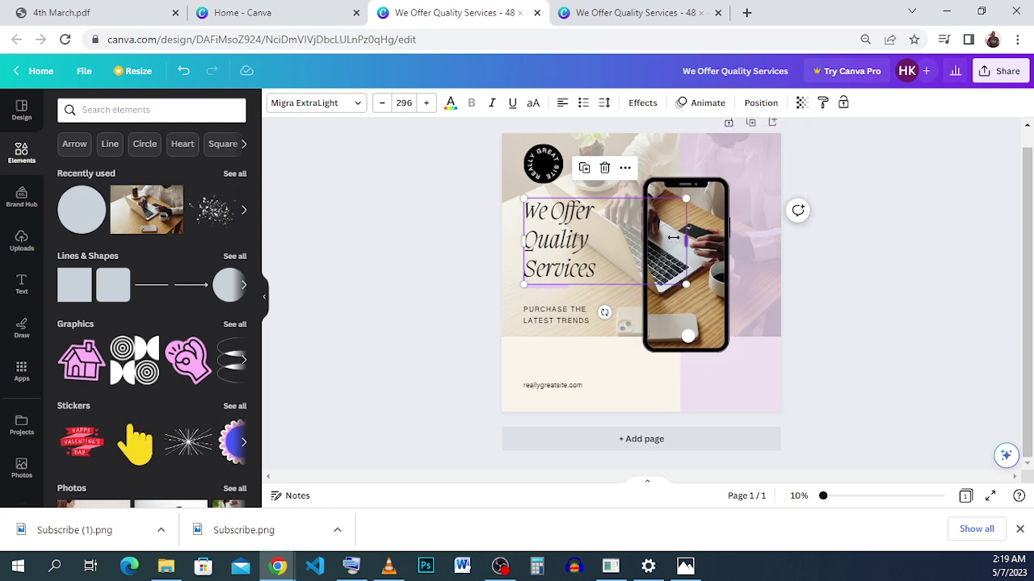
{"action": "left_click_drag", "start_coordinate": [672, 238], "coordinate": [620, 236]}
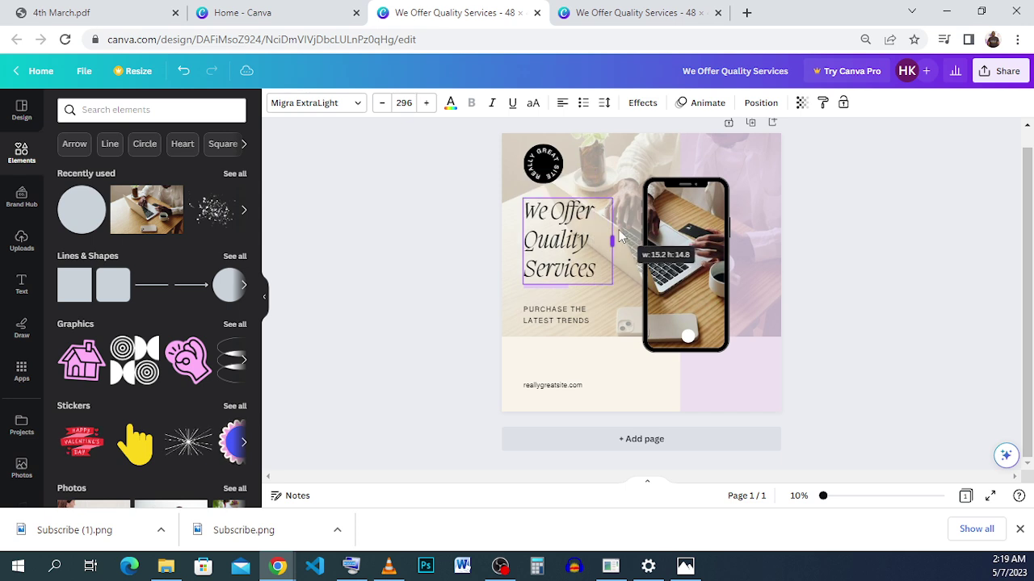
{"action": "left_click", "coordinate": [876, 343]}
Set the line spacing of the "We Offer Quality Services" heading to 1.07
{"action": "left_click", "coordinate": [577, 241]}
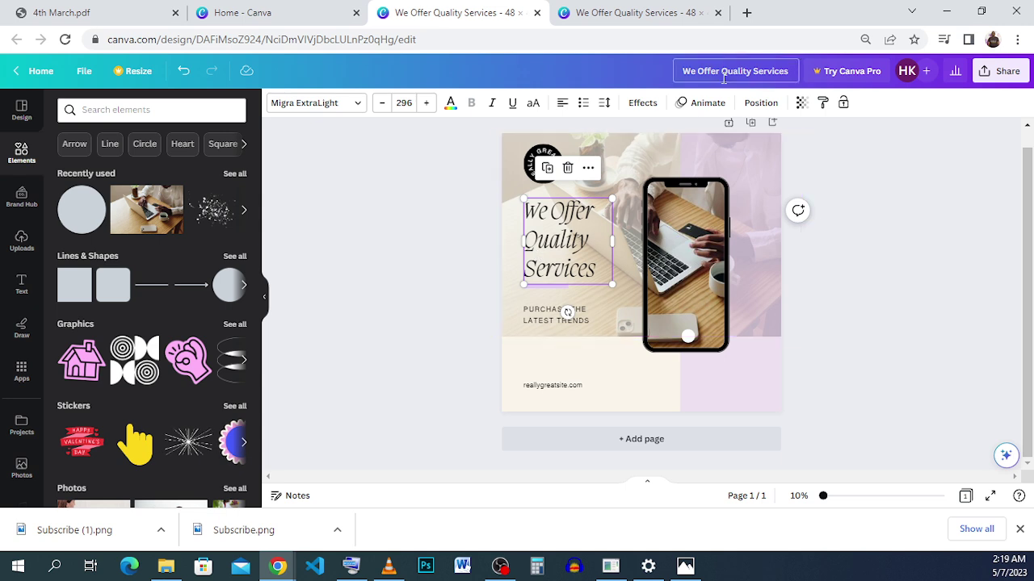
{"action": "left_click", "coordinate": [604, 104]}
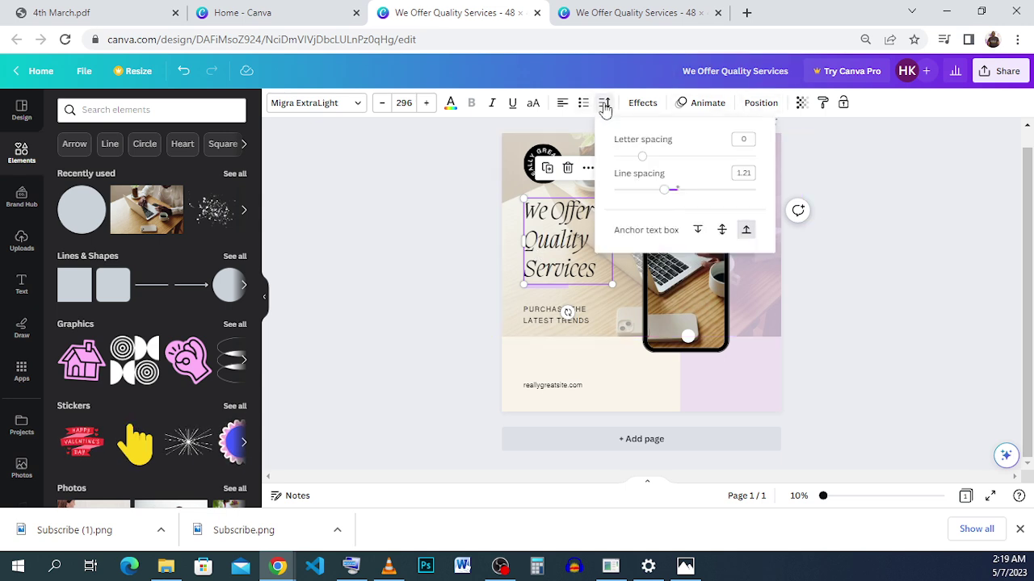
{"action": "mouse_move", "coordinate": [662, 192]}
{"action": "left_mouse_down"}
{"action": "mouse_move", "coordinate": [637, 190]}
{"action": "mouse_move", "coordinate": [655, 189]}
{"action": "left_mouse_up"}
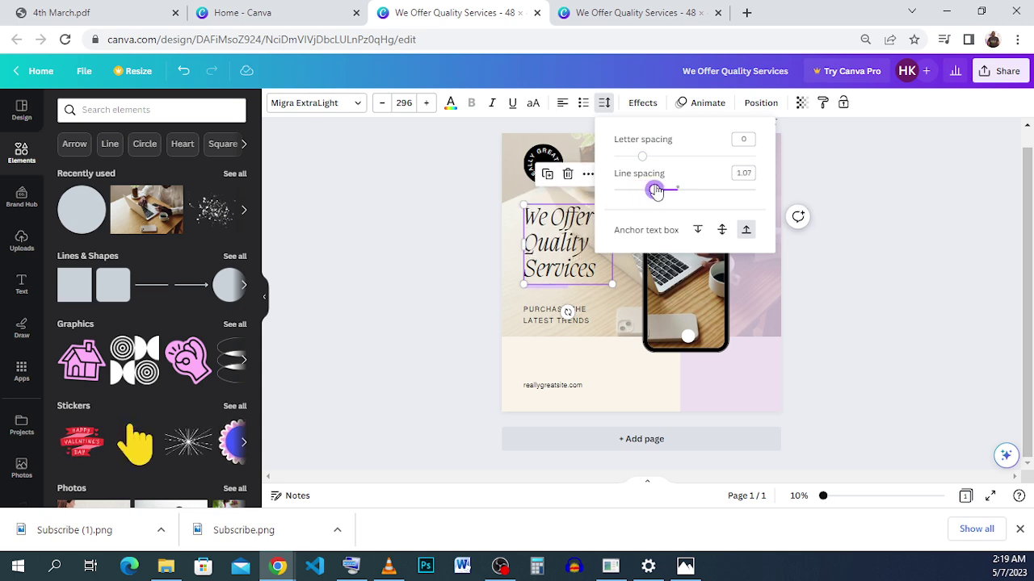
{"action": "left_click", "coordinate": [469, 287]}
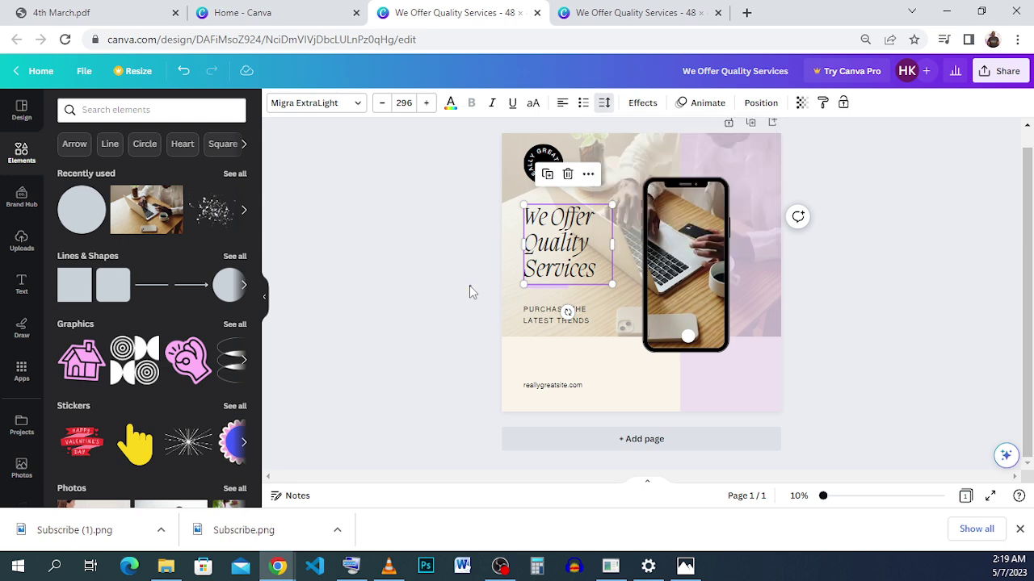
{"action": "left_click", "coordinate": [940, 331]}
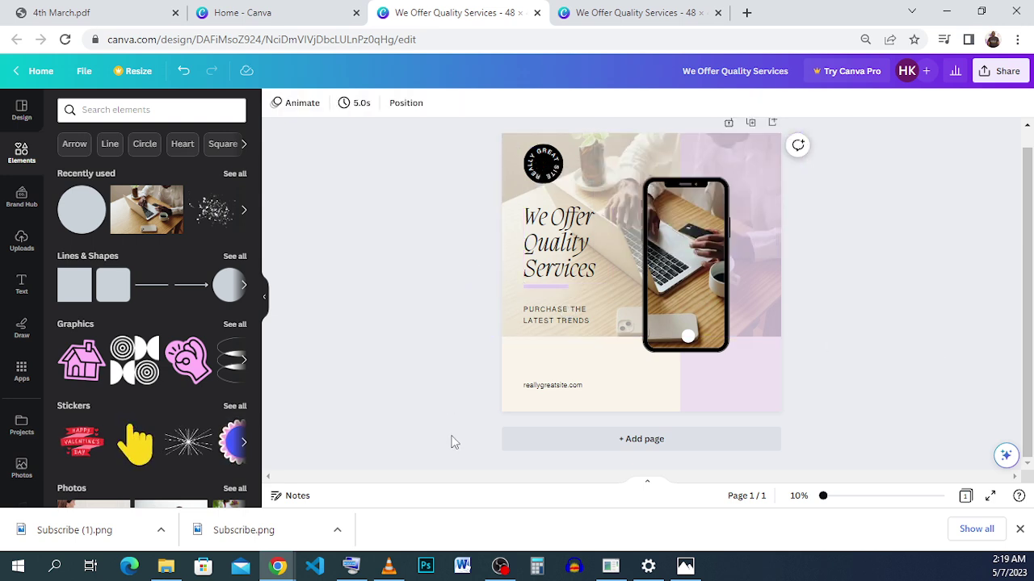
Compare with the reference flyer, then delete the "Really Great Site" circular text and its black circle from the new design
{"action": "left_click", "coordinate": [599, 12]}
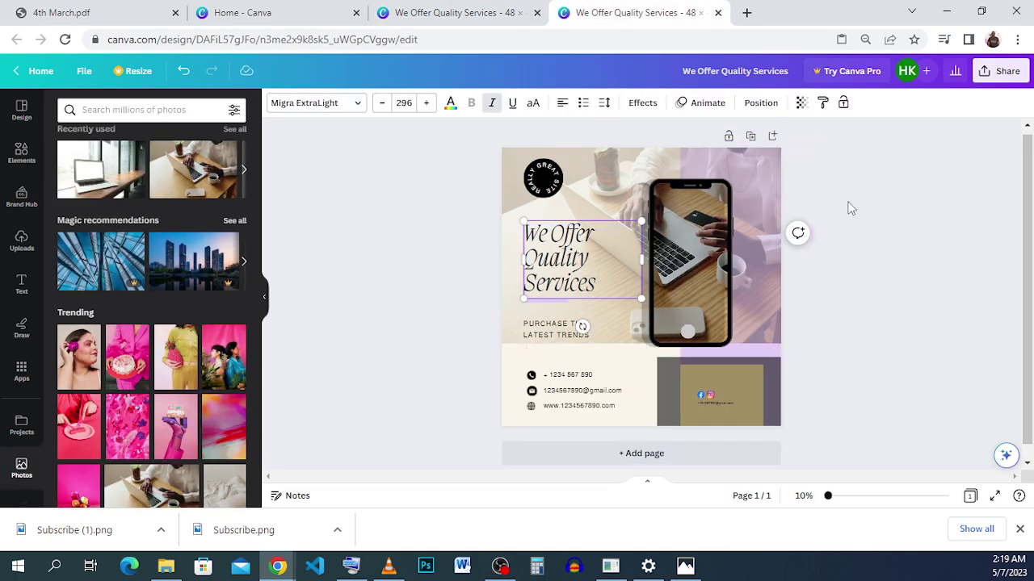
{"action": "left_click", "coordinate": [457, 13]}
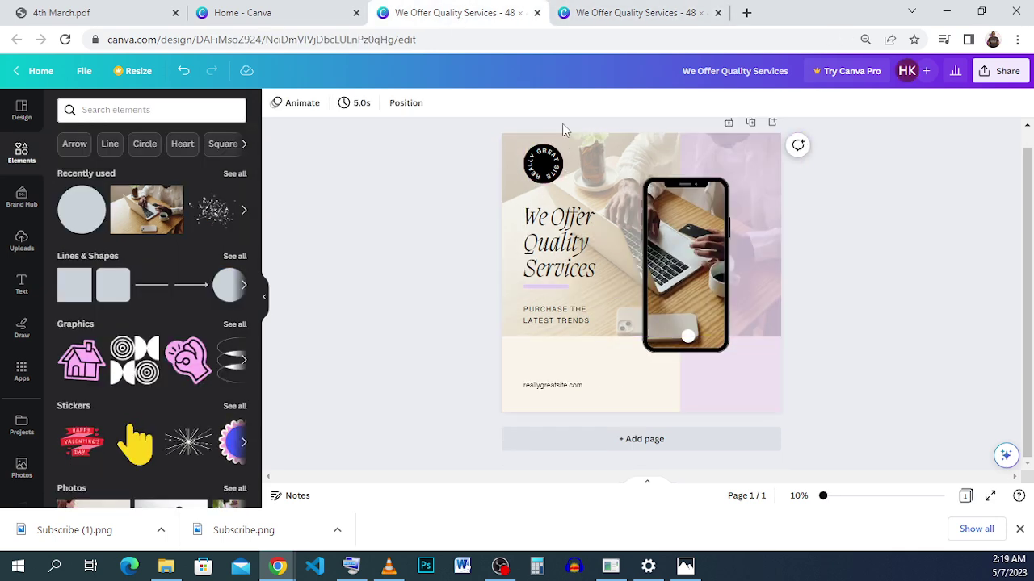
{"action": "left_click", "coordinate": [543, 165]}
{"action": "mouse_move", "coordinate": [544, 165]}
{"action": "left_mouse_down"}
{"action": "mouse_move", "coordinate": [572, 162]}
{"action": "mouse_move", "coordinate": [545, 160]}
{"action": "left_mouse_up"}
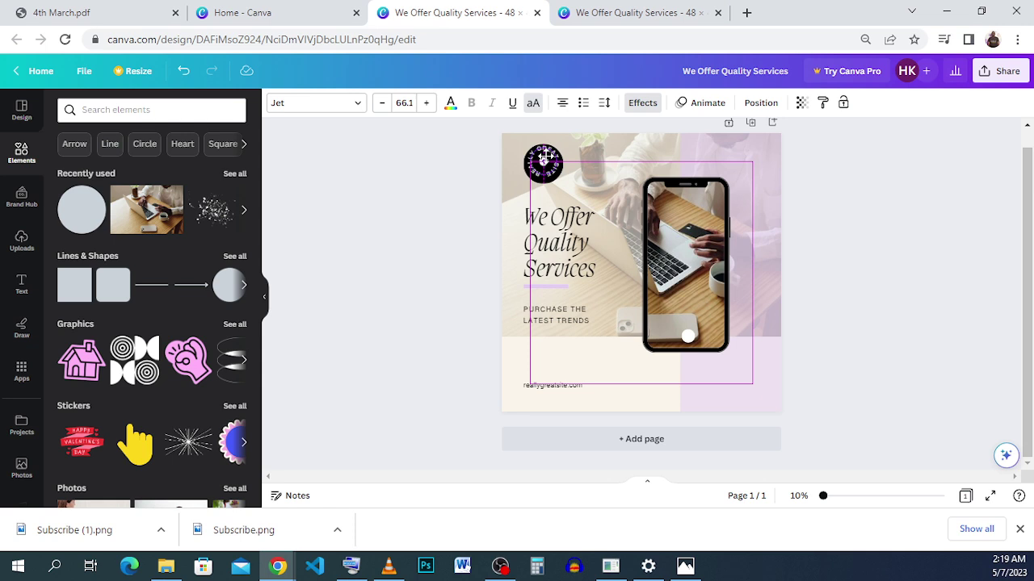
{"action": "left_click", "coordinate": [557, 169]}
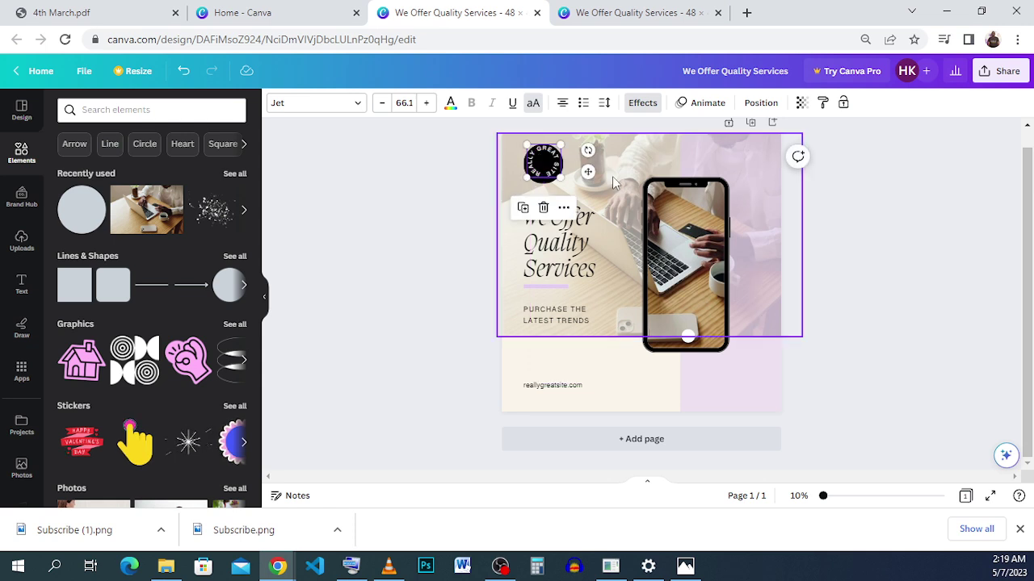
{"action": "left_click", "coordinate": [557, 171]}
{"action": "key", "text": "Delete"}
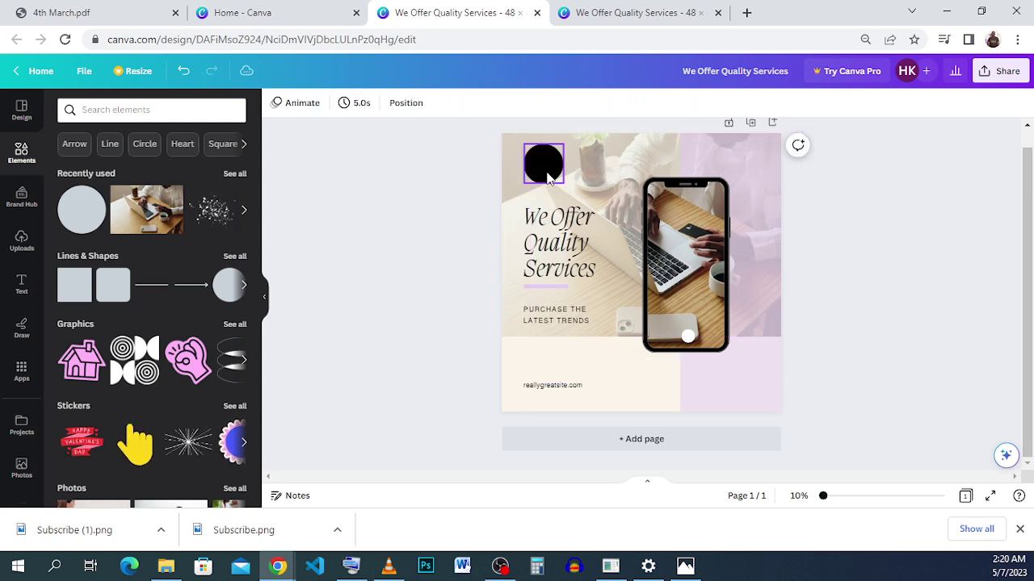
{"action": "key", "text": "Delete"}
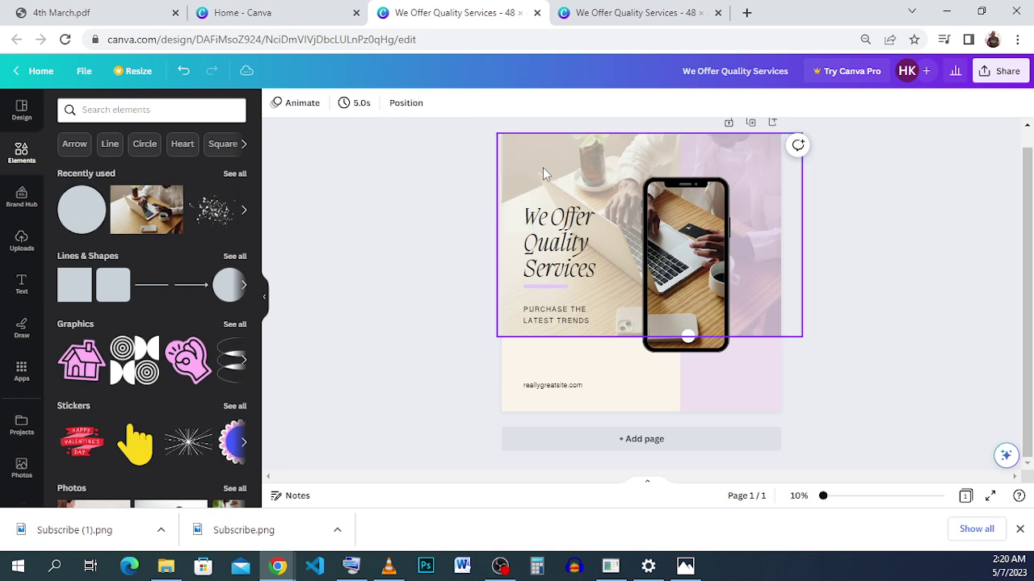
{"action": "left_click", "coordinate": [21, 241]}
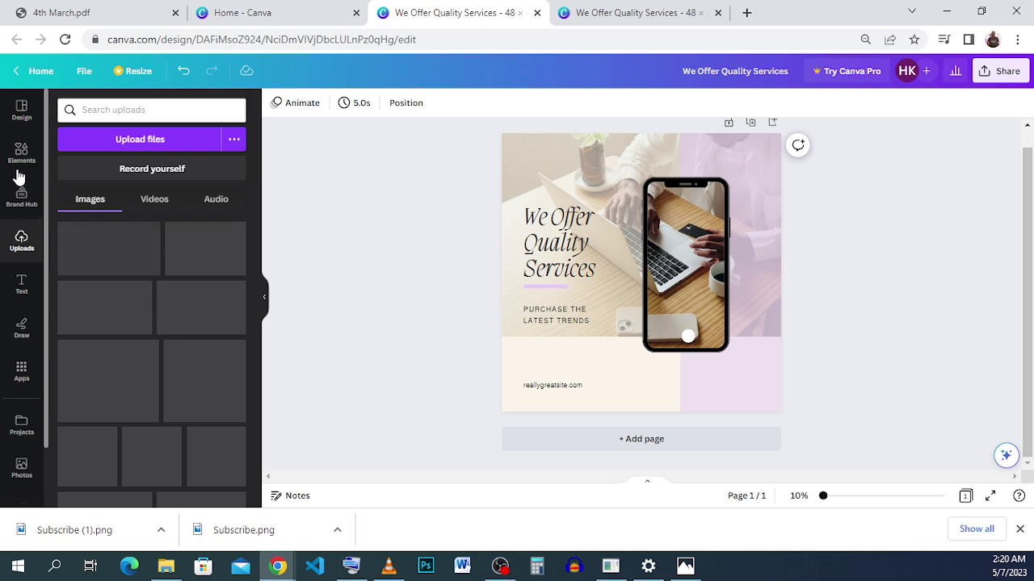
{"action": "left_click", "coordinate": [21, 111]}
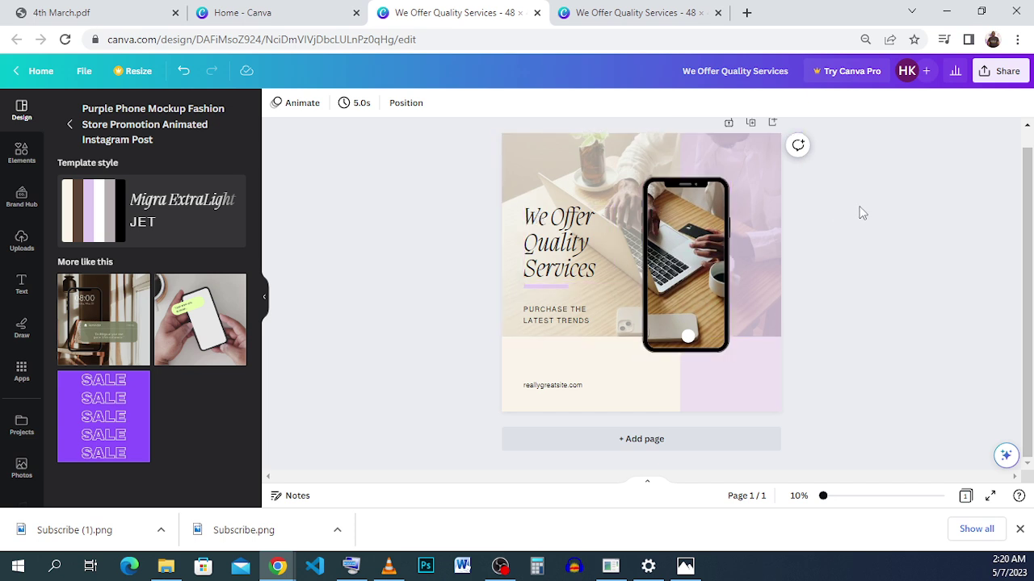
{"action": "left_click", "coordinate": [513, 173]}
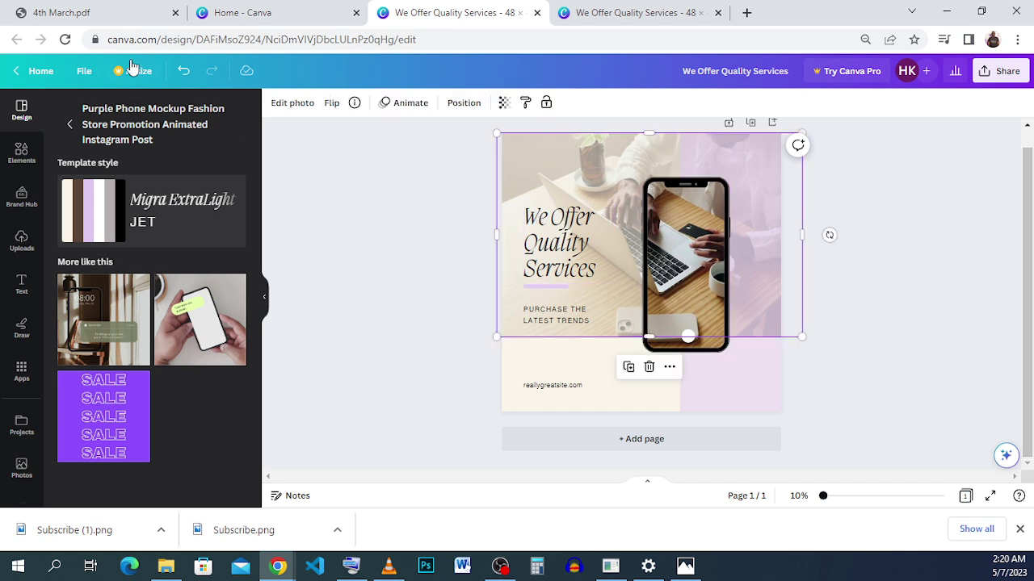
Undo the deletion of the "Really Great Site" badge and switch to the reference flyer
{"action": "left_click", "coordinate": [182, 72]}
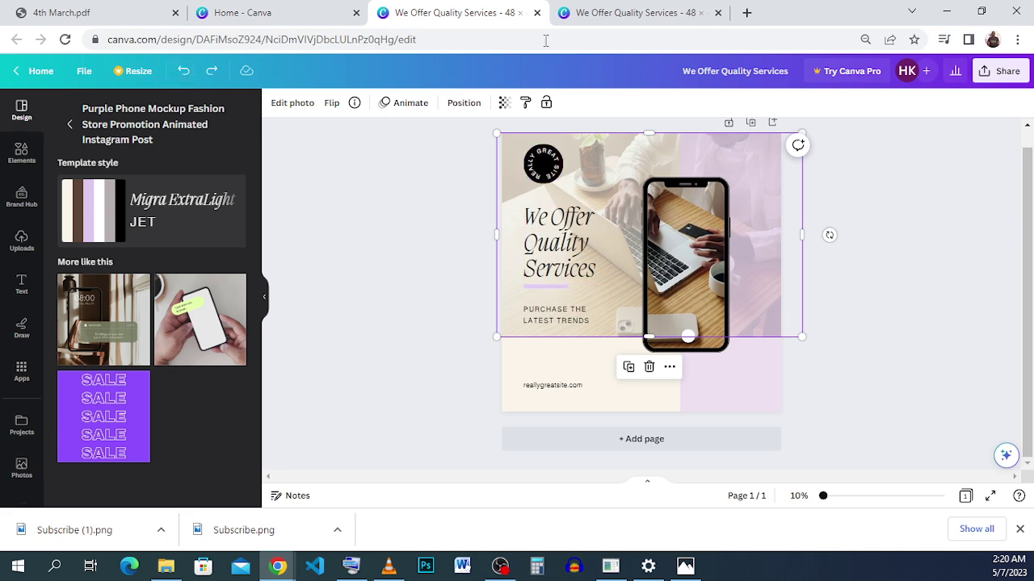
{"action": "left_click", "coordinate": [629, 13]}
{"action": "left_click", "coordinate": [975, 331]}
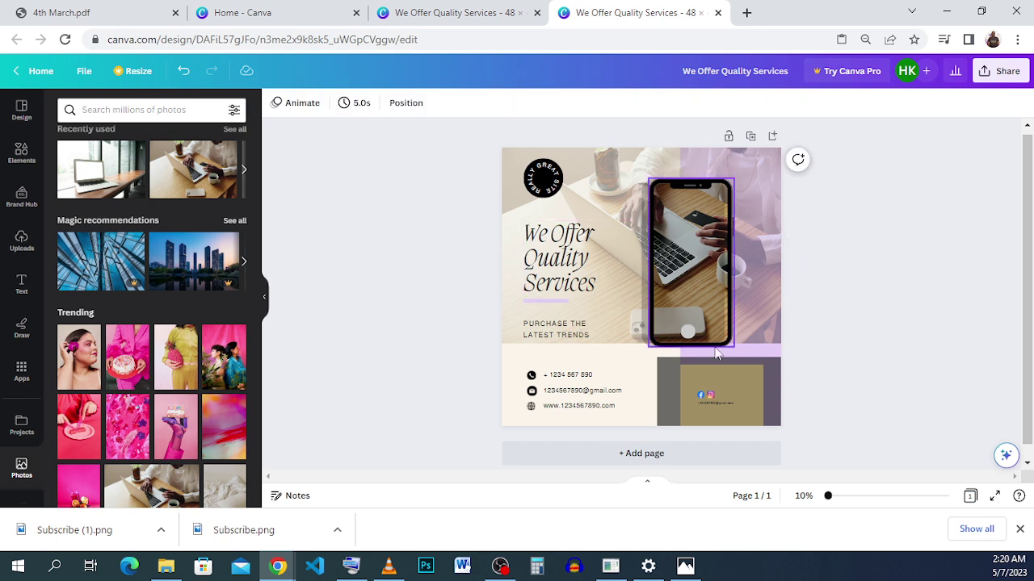
{"action": "left_click", "coordinate": [592, 333]}
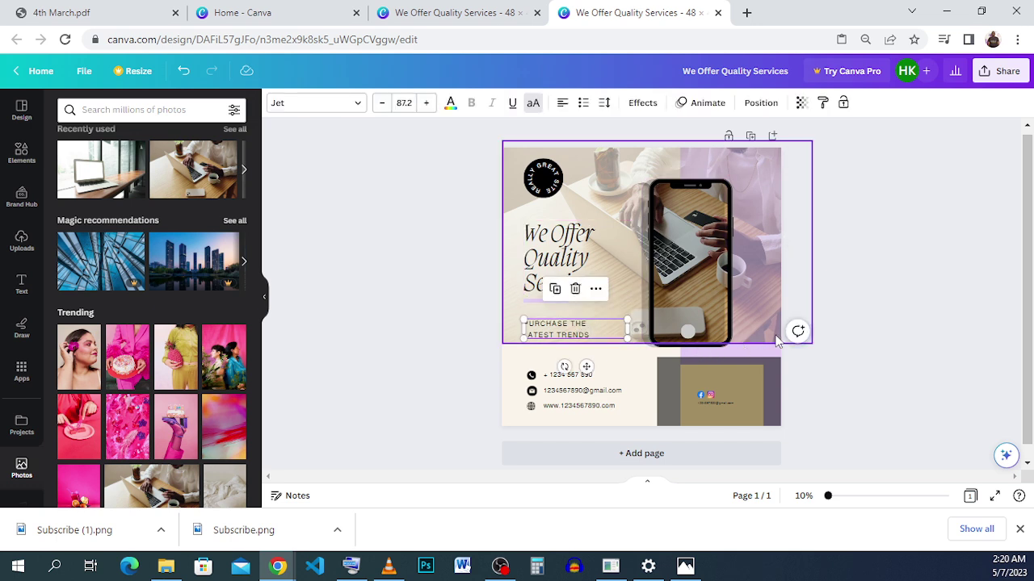
{"action": "key", "text": "Escape"}
Copy the phone, e-mail and website lines from the reference flyer's contact text box
{"action": "left_click", "coordinate": [568, 394]}
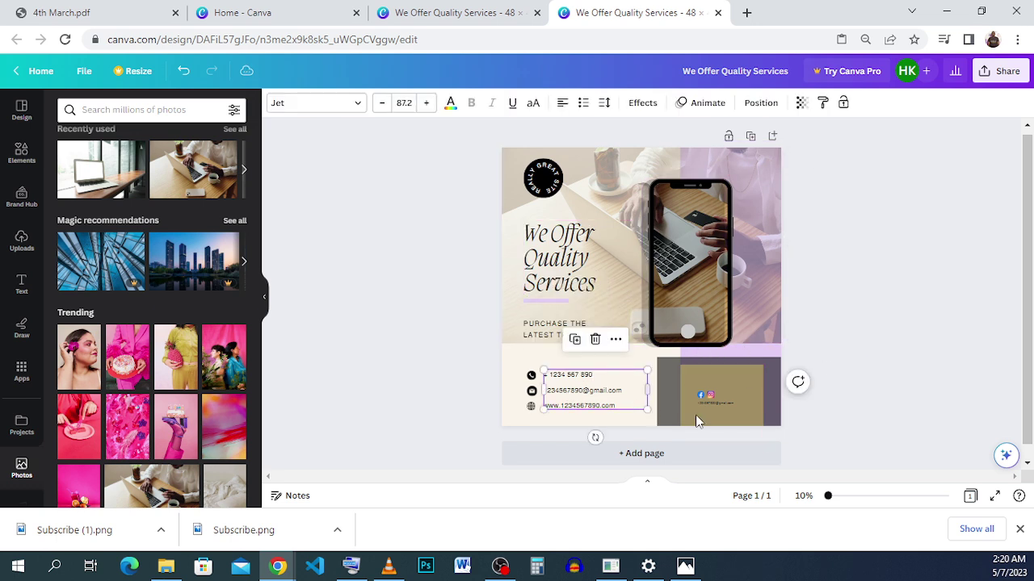
{"action": "left_click", "coordinate": [949, 397]}
{"action": "left_click", "coordinate": [563, 391]}
{"action": "left_click_drag", "start_coordinate": [611, 410], "coordinate": [550, 378]}
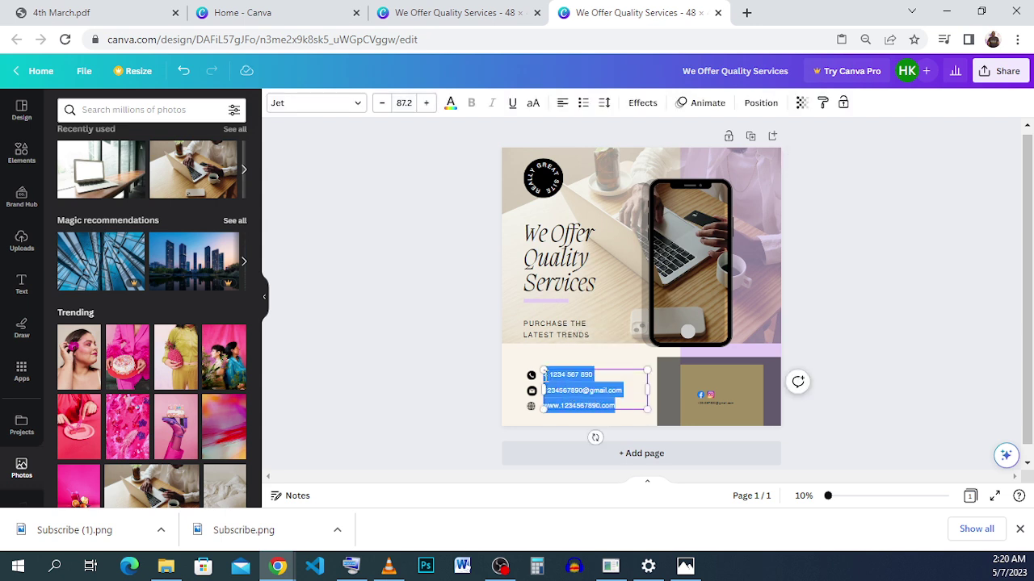
{"action": "right_click", "coordinate": [548, 376]}
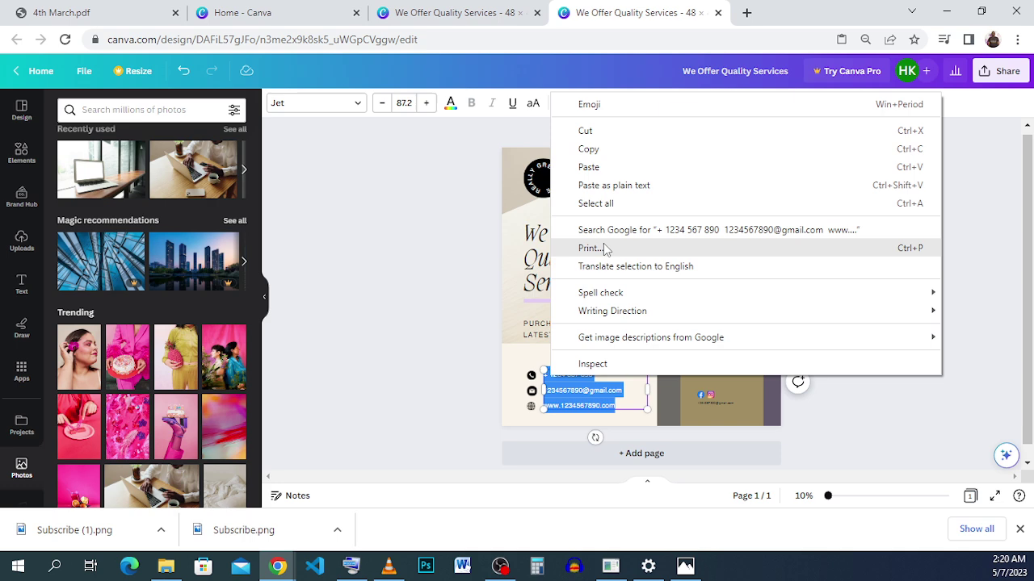
{"action": "left_click", "coordinate": [624, 152]}
In the new design, move the "reallygreatsite.com" text up and slightly right, just below the background photo
{"action": "left_click", "coordinate": [452, 13]}
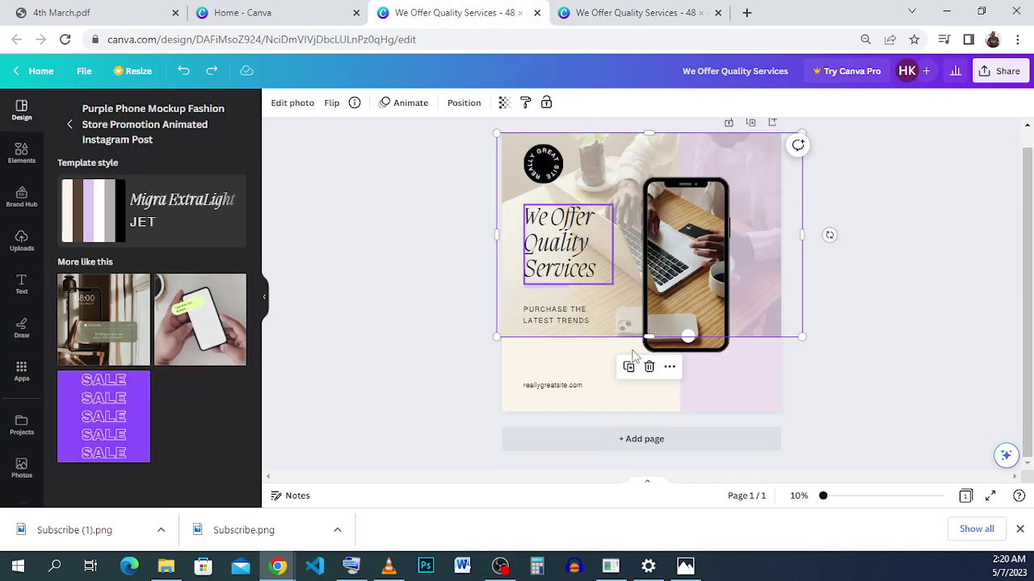
{"action": "left_click", "coordinate": [546, 391]}
{"action": "left_click_drag", "start_coordinate": [549, 396], "coordinate": [564, 369]}
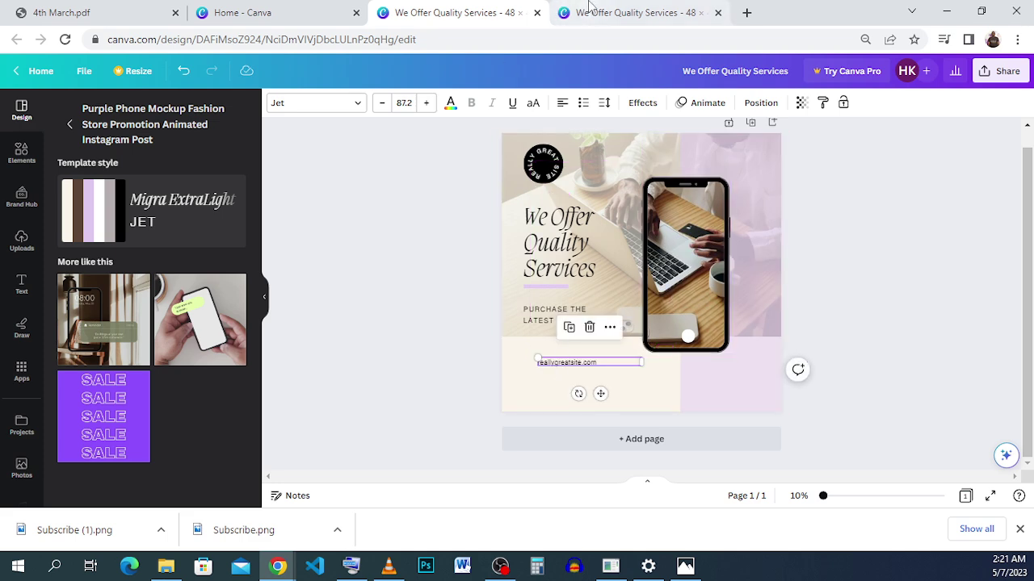
Replace "reallygreatsite.com" with the copied phone, e-mail and website lines, then deselect the text box
{"action": "left_click", "coordinate": [638, 13]}
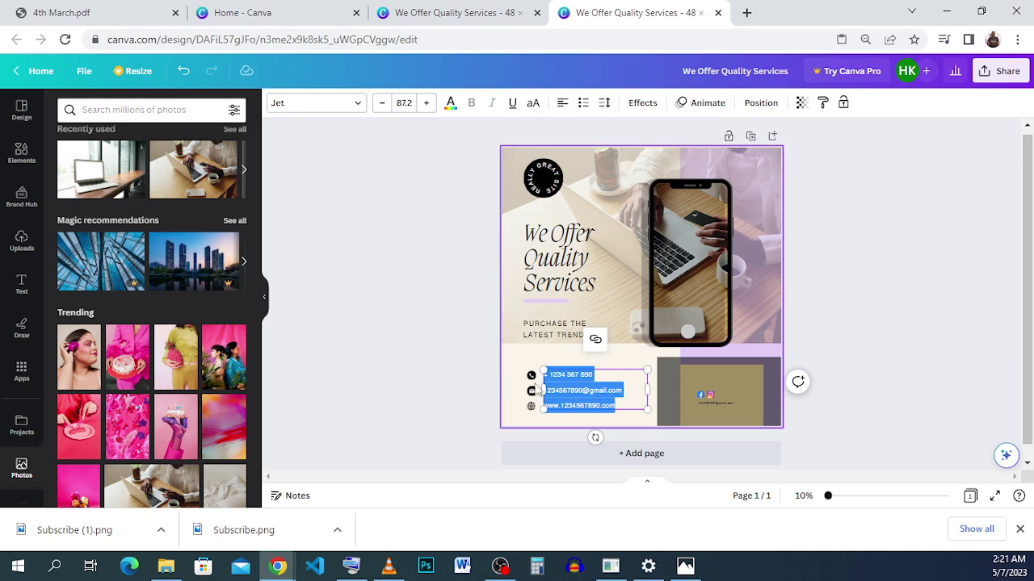
{"action": "left_click", "coordinate": [482, 7]}
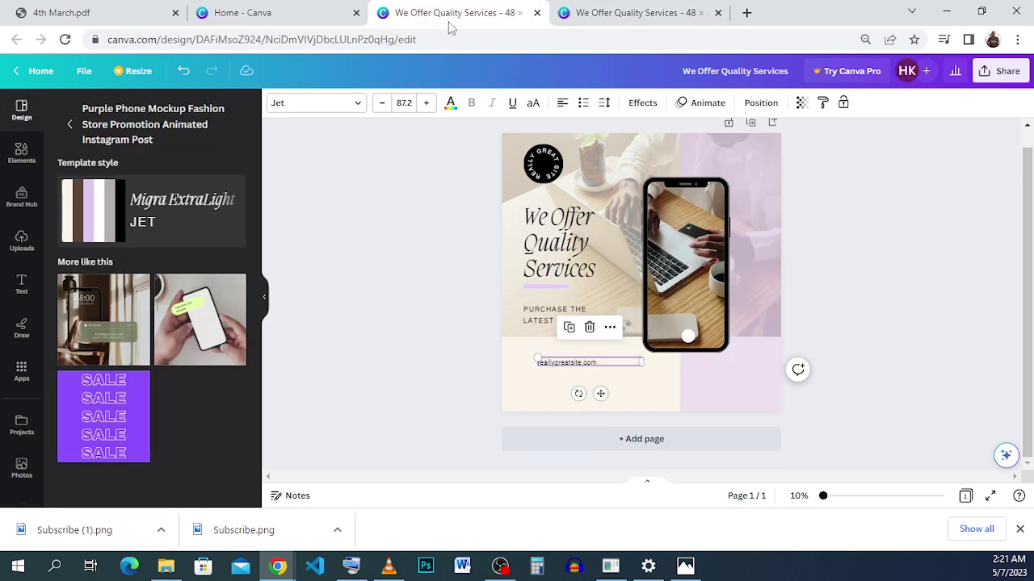
{"action": "double_click", "coordinate": [592, 367]}
{"action": "right_click", "coordinate": [590, 365]}
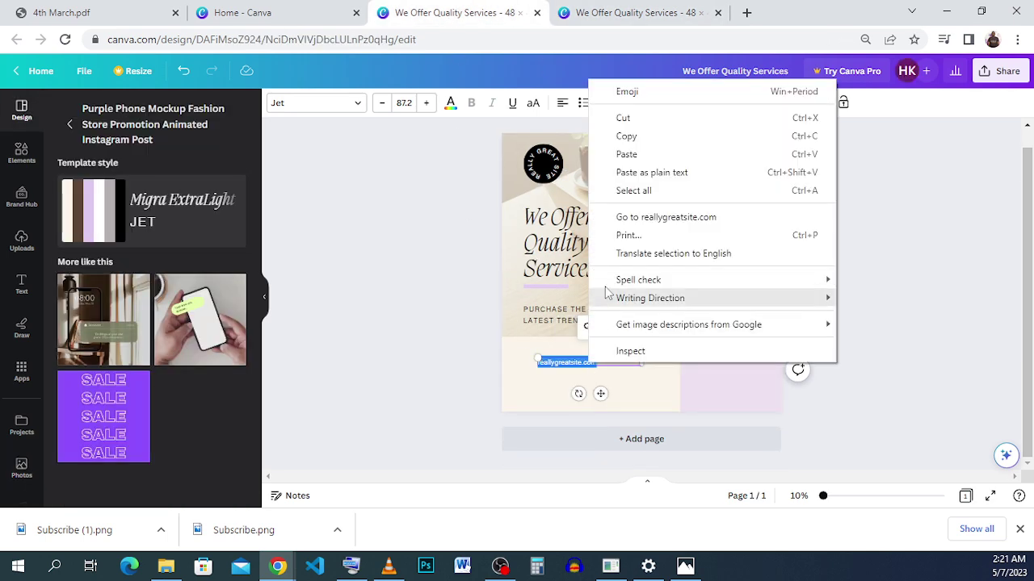
{"action": "left_click", "coordinate": [664, 154]}
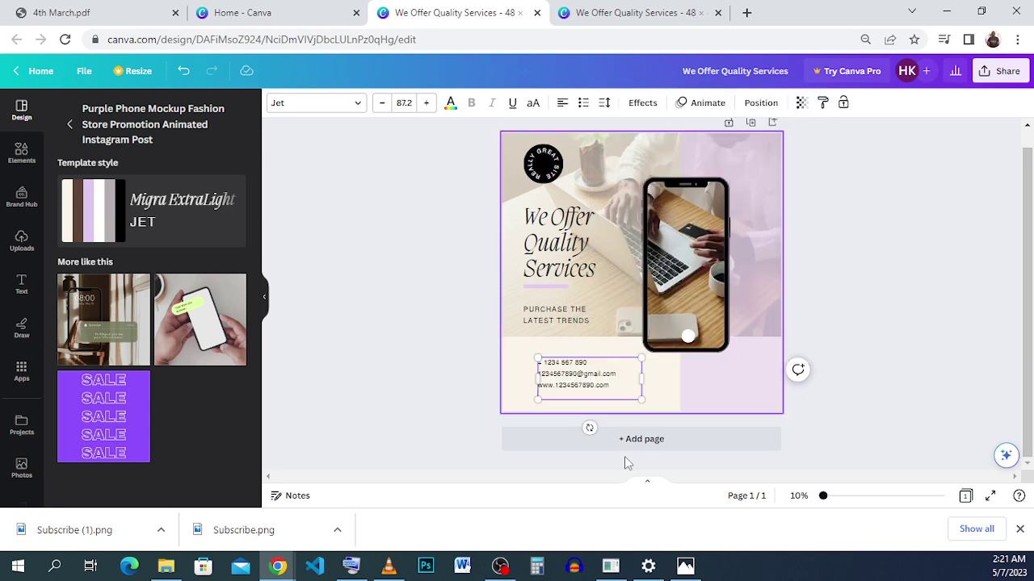
{"action": "left_click", "coordinate": [770, 373]}
{"action": "left_click", "coordinate": [573, 391]}
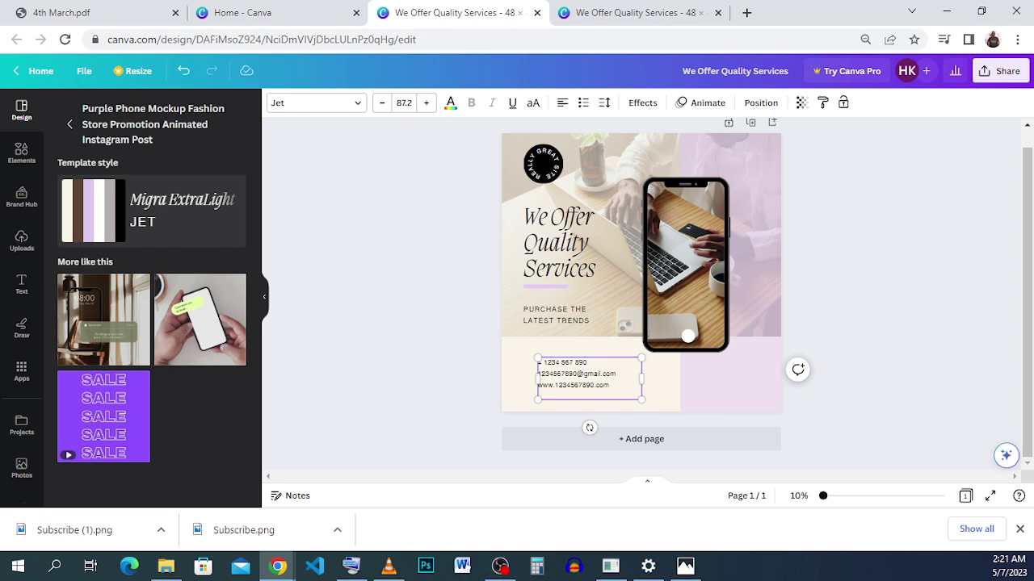
{"action": "left_click", "coordinate": [610, 386]}
{"action": "left_click", "coordinate": [960, 325]}
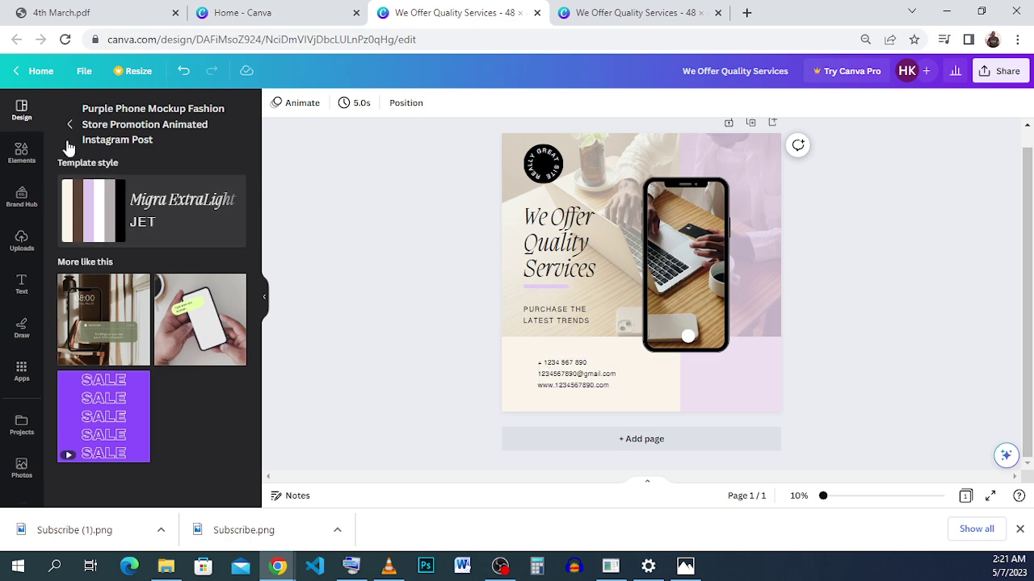
Search the elements for "call" and add the white phone receiver icon on a black circle
{"action": "left_click", "coordinate": [20, 153]}
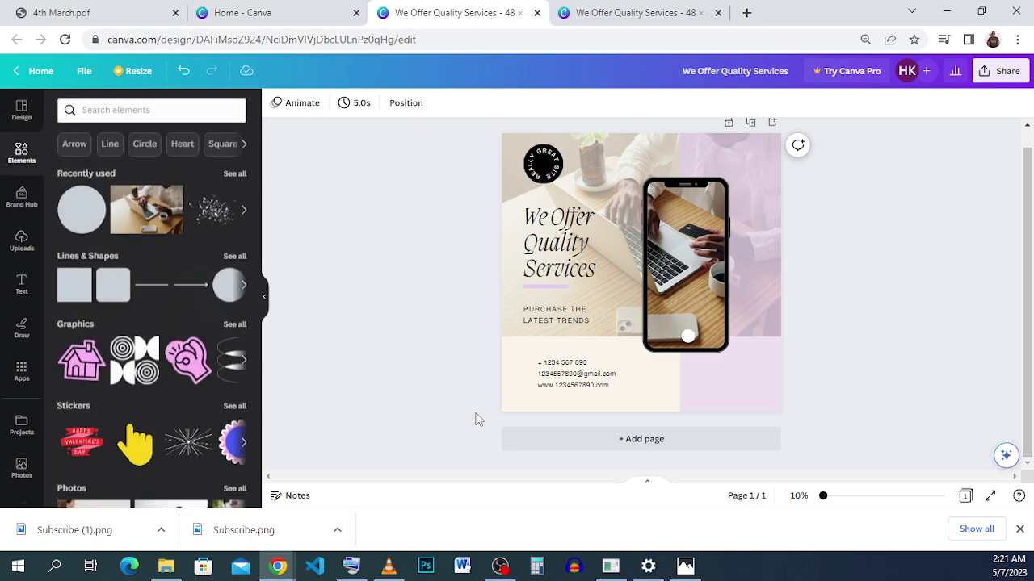
{"action": "left_click", "coordinate": [135, 109]}
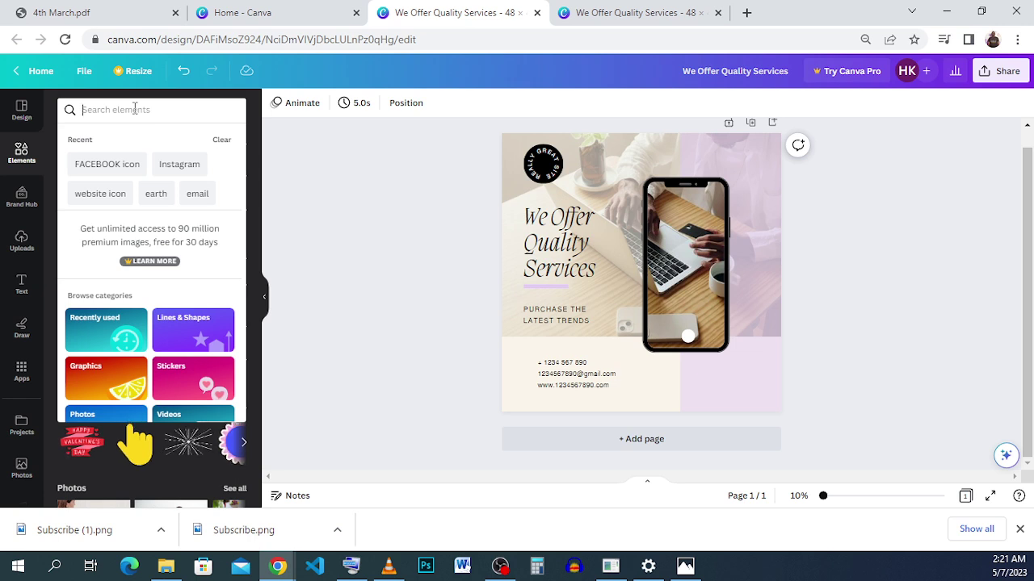
{"action": "type", "text": "call"}
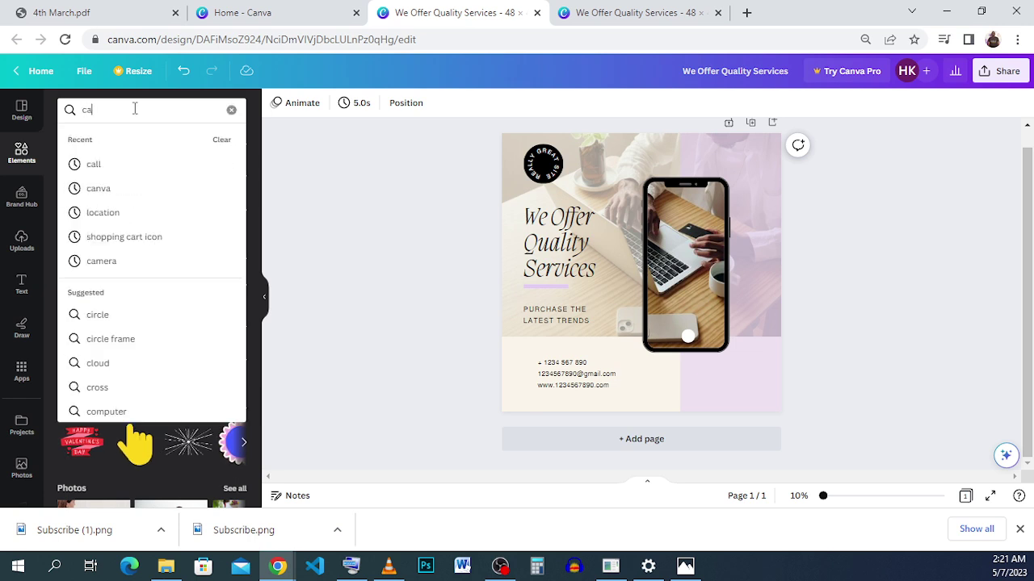
{"action": "left_click", "coordinate": [146, 166]}
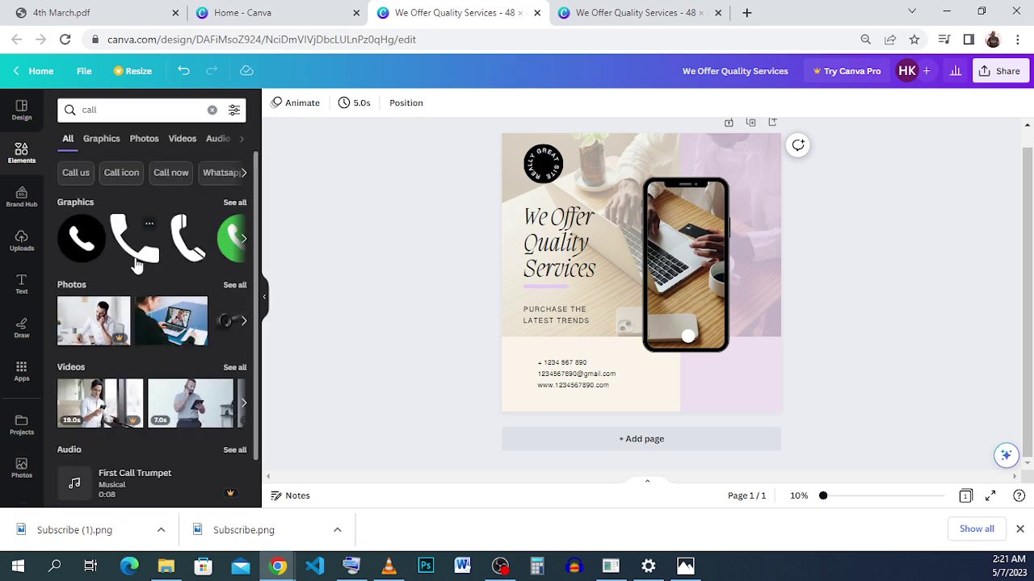
{"action": "left_click", "coordinate": [87, 260]}
Shrink the phone icon to roughly text height and place it beside the website line of the contact details
{"action": "left_click_drag", "start_coordinate": [667, 235], "coordinate": [610, 300]}
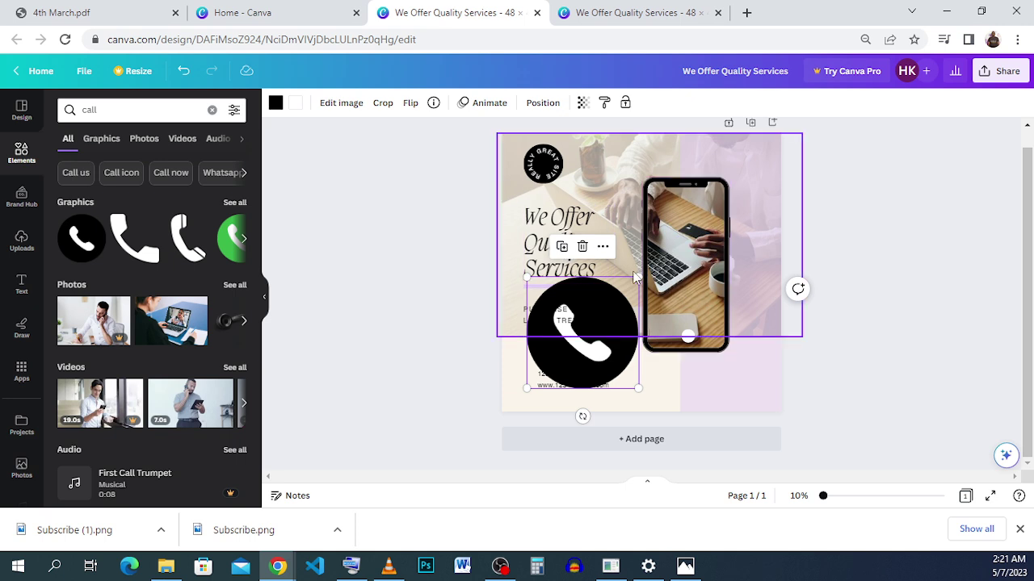
{"action": "left_click_drag", "start_coordinate": [635, 273], "coordinate": [536, 383]}
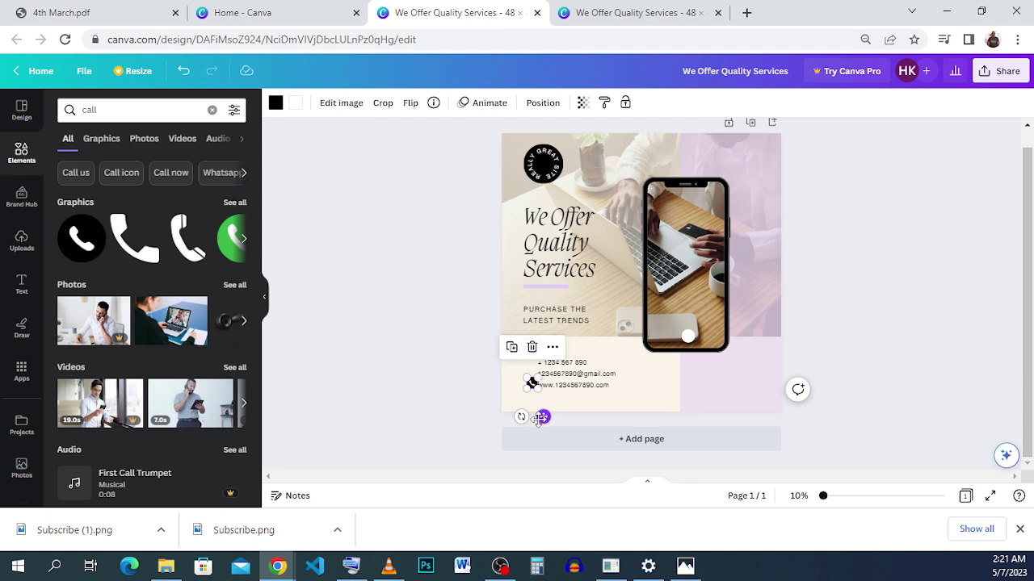
{"action": "left_click_drag", "start_coordinate": [539, 419], "coordinate": [538, 419]}
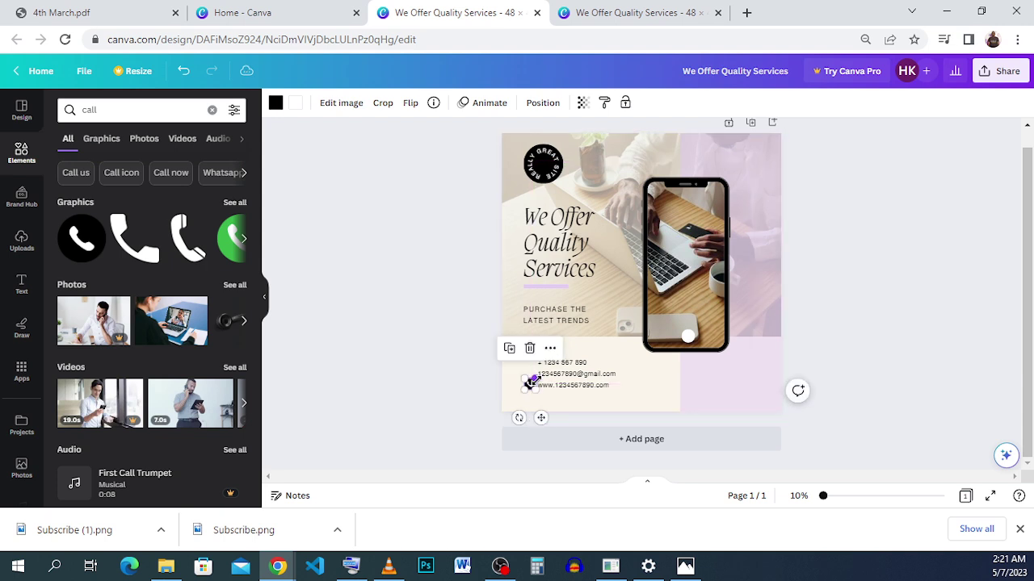
{"action": "left_click_drag", "start_coordinate": [531, 383], "coordinate": [528, 386]}
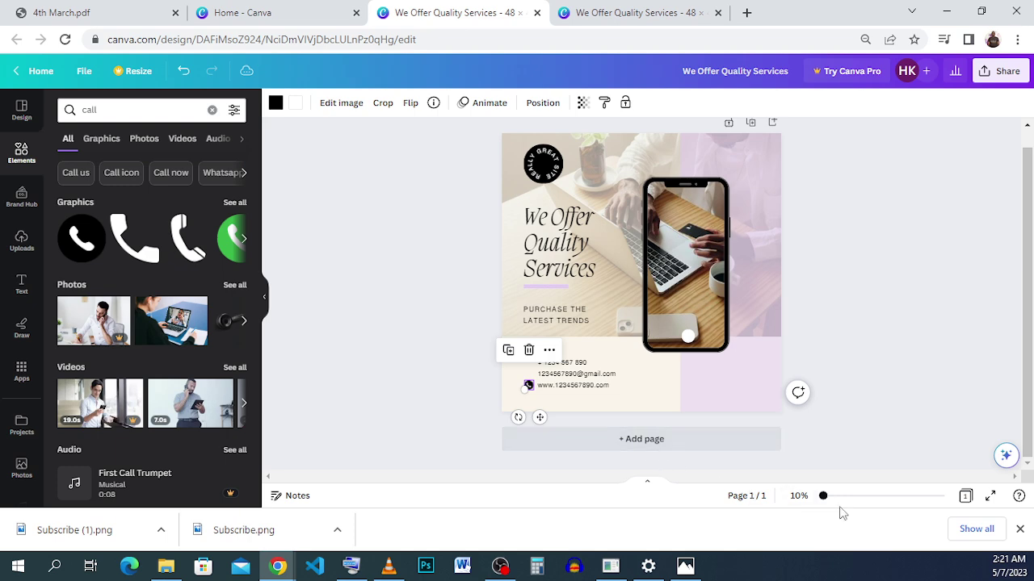
Shrink the phone icon further and realign it with the website line, leaving a small gap before the text
{"action": "left_click_drag", "start_coordinate": [828, 497], "coordinate": [842, 495]}
{"action": "scroll", "coordinate": [553, 285], "scroll_direction": "down", "scroll_amount": 2}
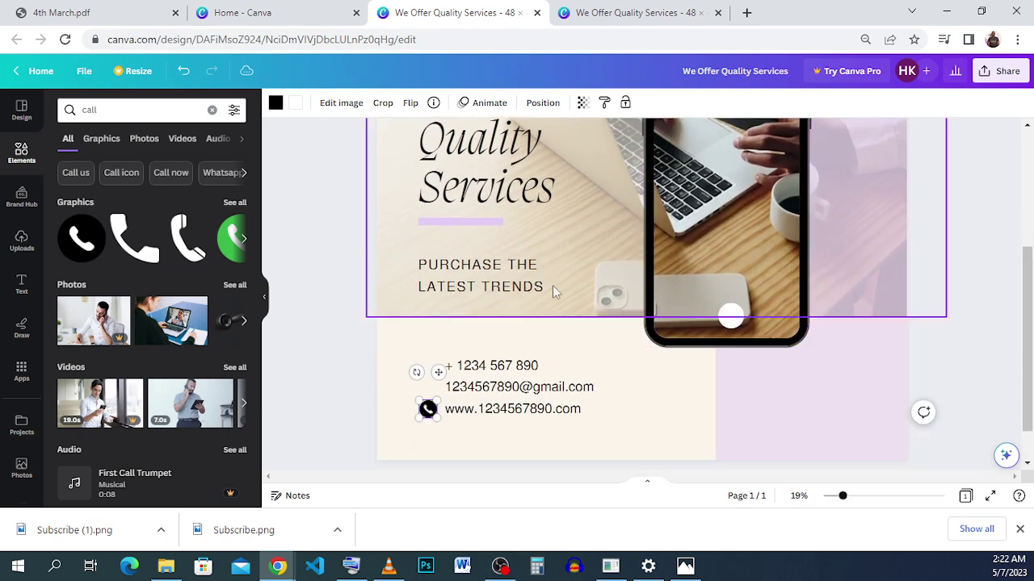
{"action": "scroll", "coordinate": [490, 197], "scroll_direction": "up", "scroll_amount": 3}
{"action": "scroll", "coordinate": [491, 198], "scroll_direction": "up", "scroll_amount": 1}
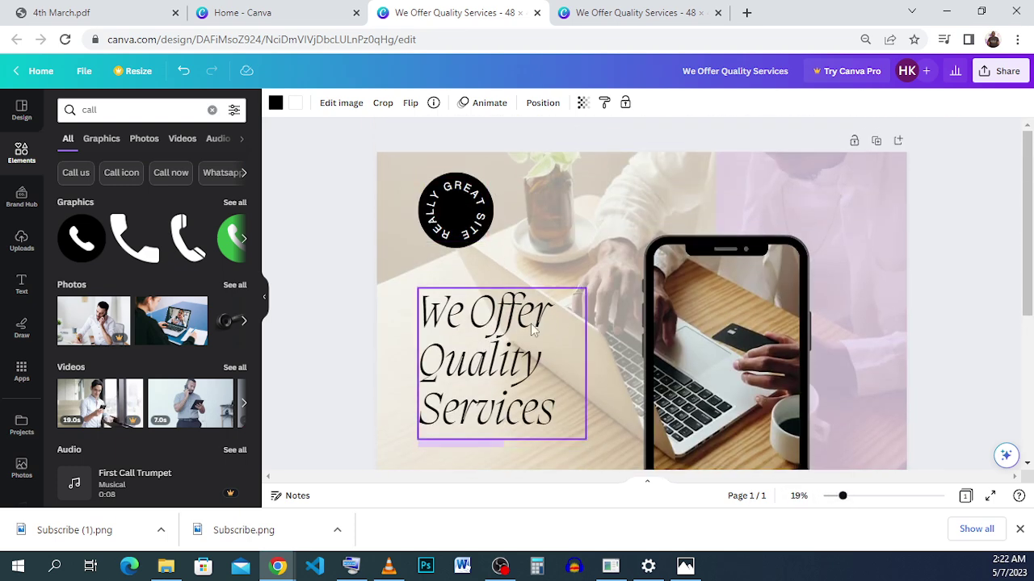
{"action": "scroll", "coordinate": [531, 330], "scroll_direction": "down", "scroll_amount": 4}
{"action": "left_click", "coordinate": [575, 395]}
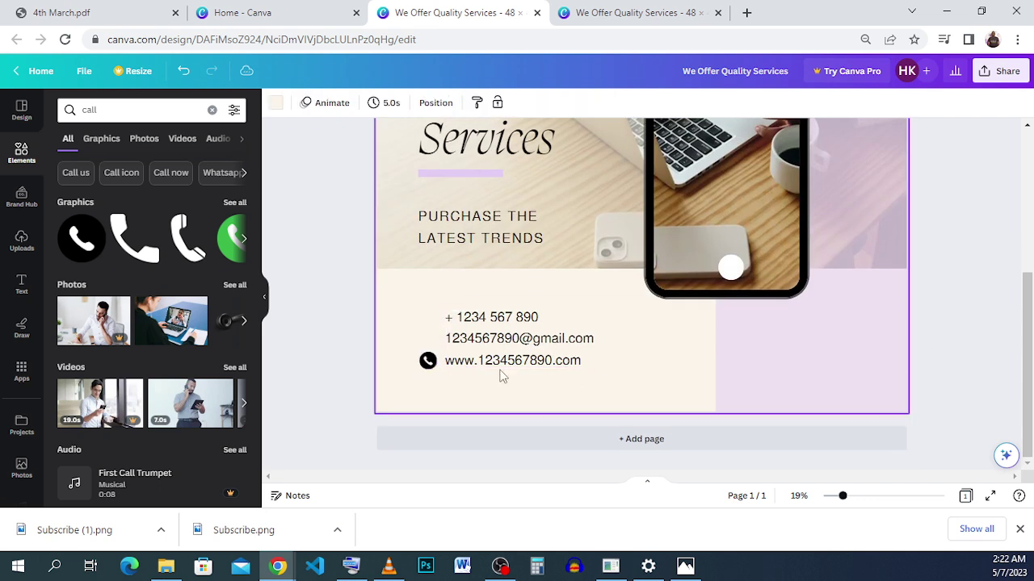
{"action": "left_click", "coordinate": [428, 363]}
{"action": "left_click_drag", "start_coordinate": [434, 349], "coordinate": [428, 361]}
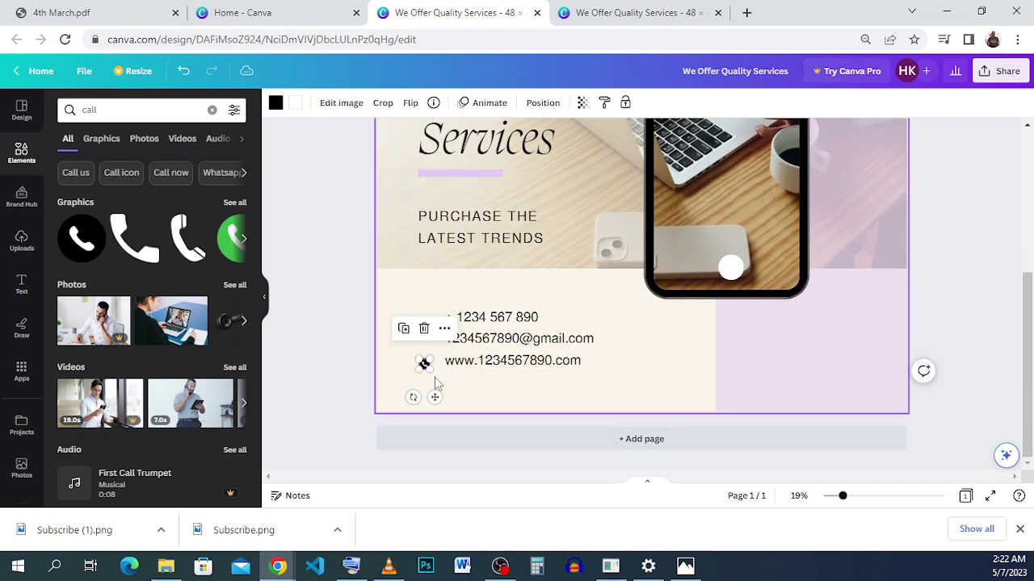
{"action": "left_click_drag", "start_coordinate": [434, 395], "coordinate": [439, 395]}
{"action": "left_click", "coordinate": [646, 374]}
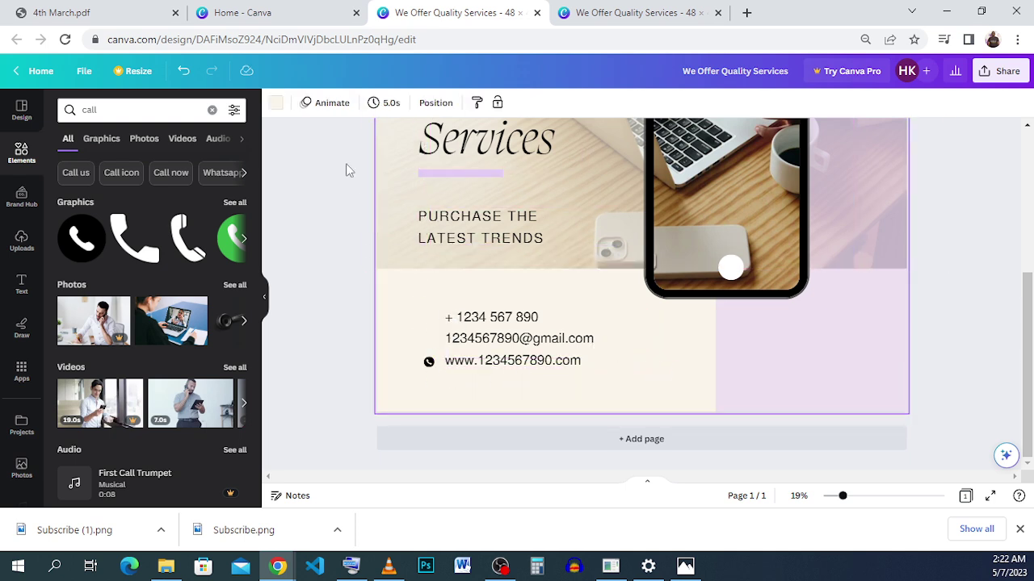
Search the elements for "email", add the round envelope icon and shrink it to 0.9 × 0.9 in beside the e-mail line
{"action": "left_click", "coordinate": [212, 109]}
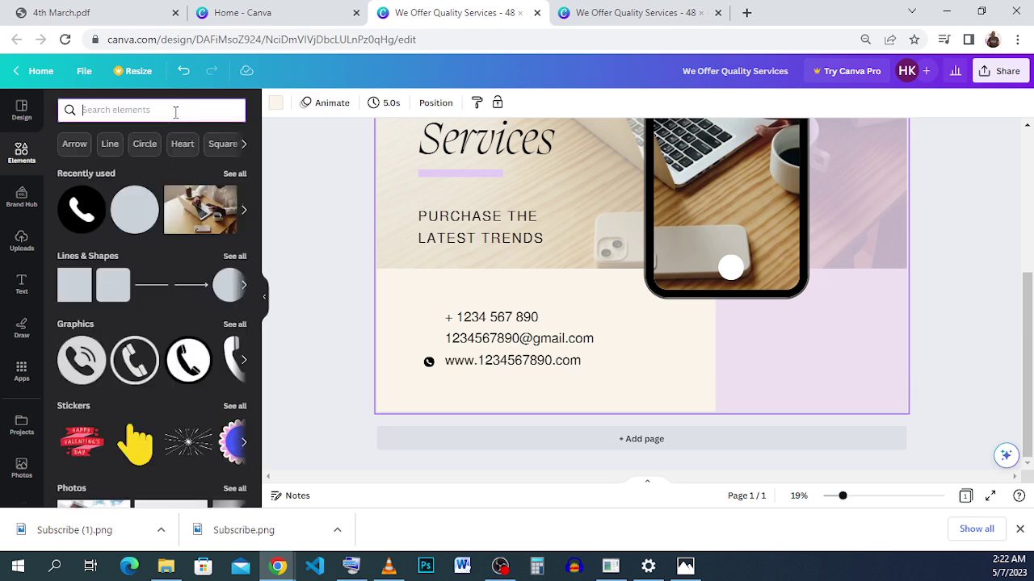
{"action": "type", "text": "e"}
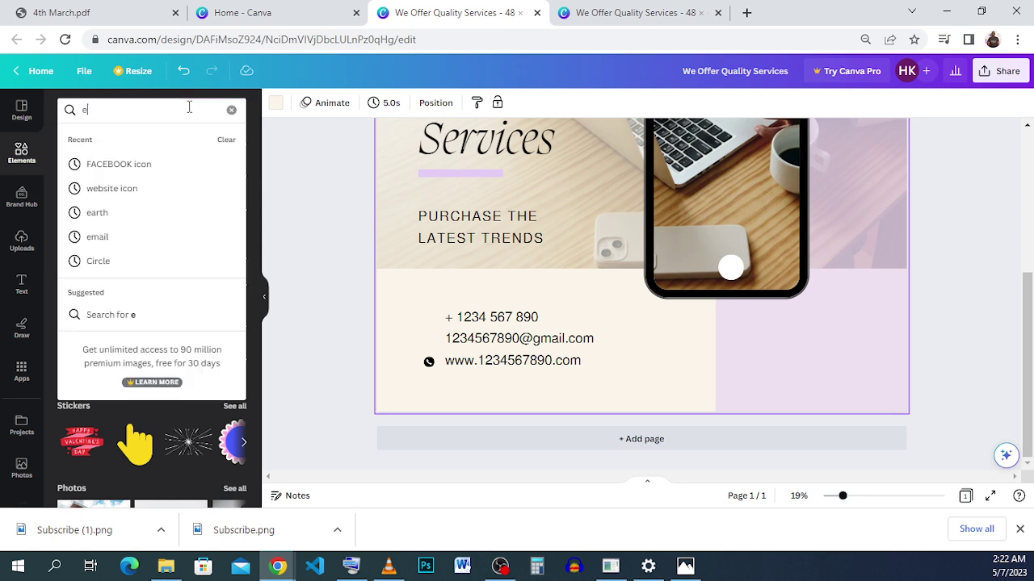
{"action": "left_click", "coordinate": [147, 237]}
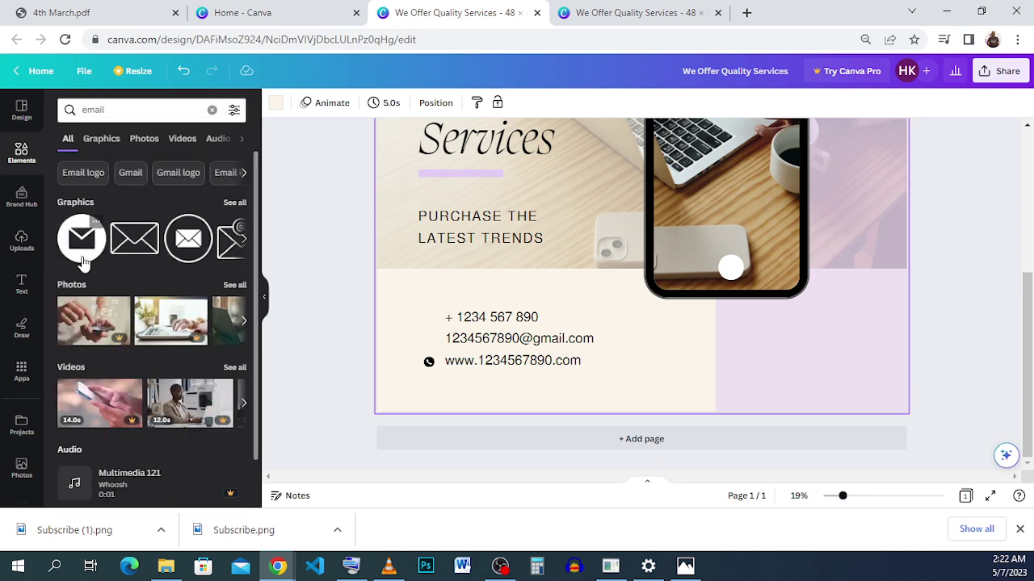
{"action": "left_click", "coordinate": [82, 260]}
{"action": "left_click_drag", "start_coordinate": [681, 196], "coordinate": [566, 292]}
{"action": "left_click_drag", "start_coordinate": [635, 139], "coordinate": [424, 343]}
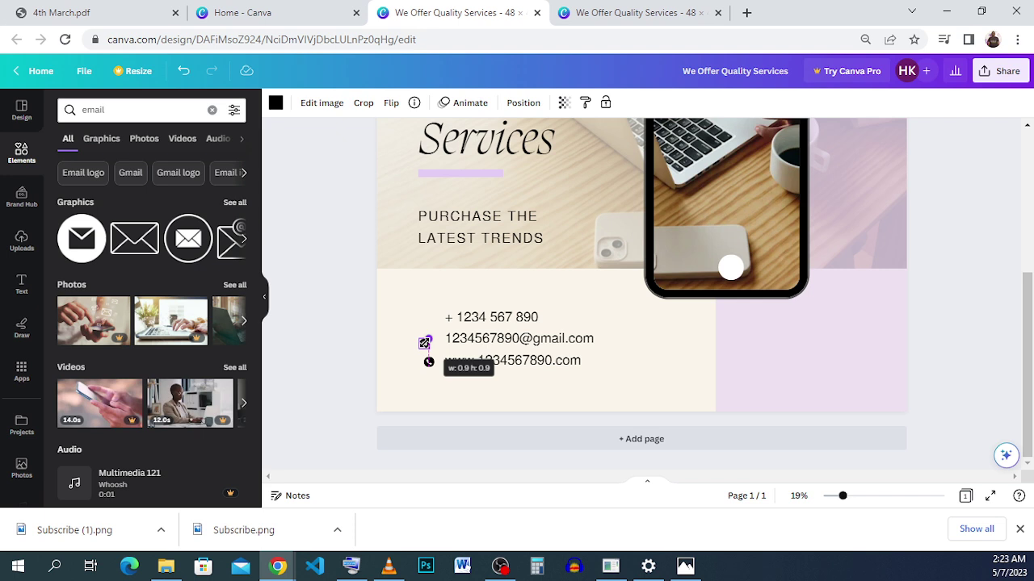
Move the envelope icon level with the e-mail line, leaving a small gap before the text
{"action": "left_click_drag", "start_coordinate": [424, 343], "coordinate": [428, 362]}
{"action": "left_click", "coordinate": [428, 361]}
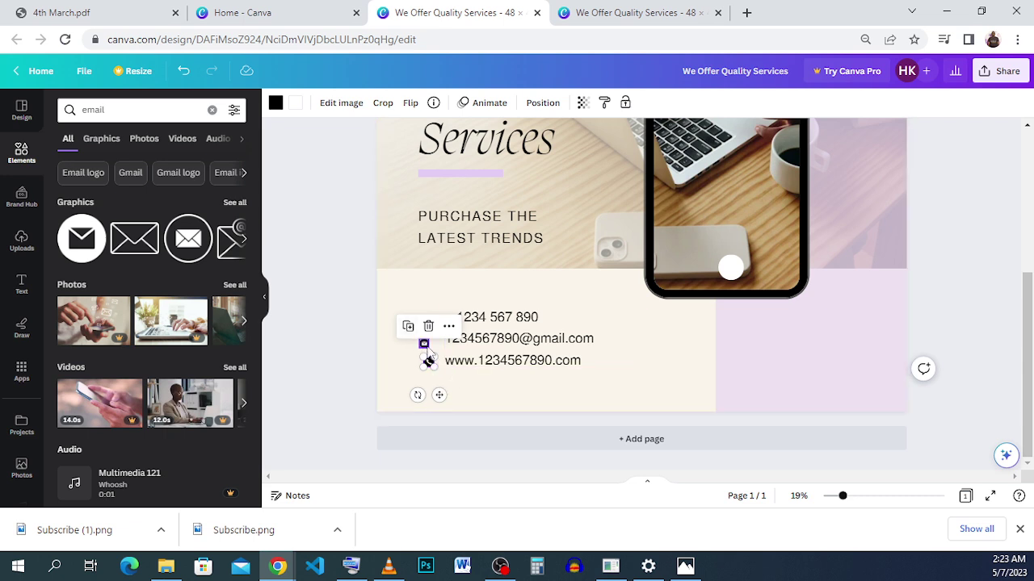
{"action": "left_click", "coordinate": [423, 344]}
{"action": "mouse_move", "coordinate": [433, 377]}
{"action": "left_mouse_down"}
{"action": "mouse_move", "coordinate": [440, 369]}
{"action": "mouse_move", "coordinate": [431, 369]}
{"action": "left_mouse_up"}
{"action": "left_click_drag", "start_coordinate": [429, 370], "coordinate": [429, 370]}
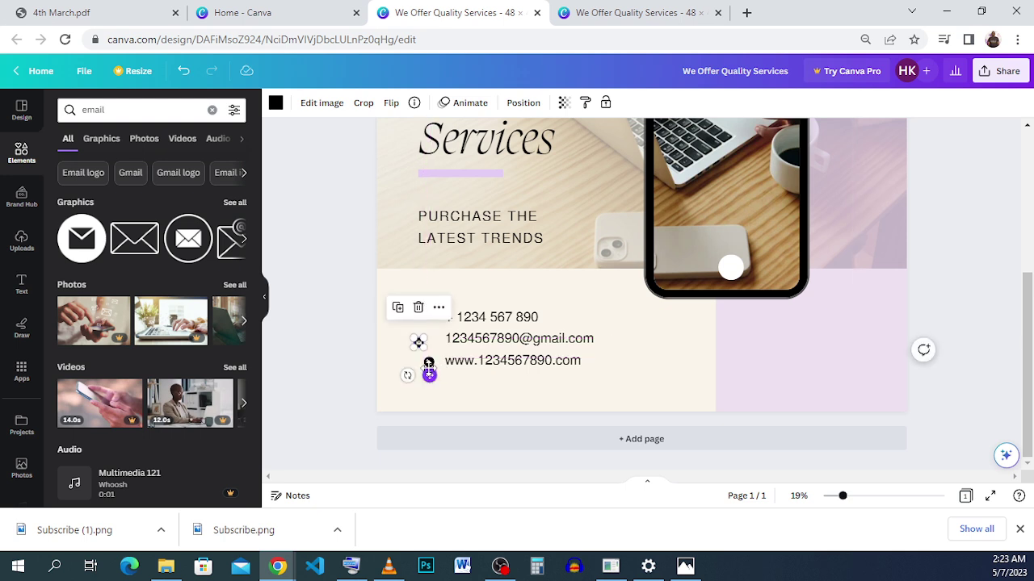
{"action": "left_click", "coordinate": [431, 361]}
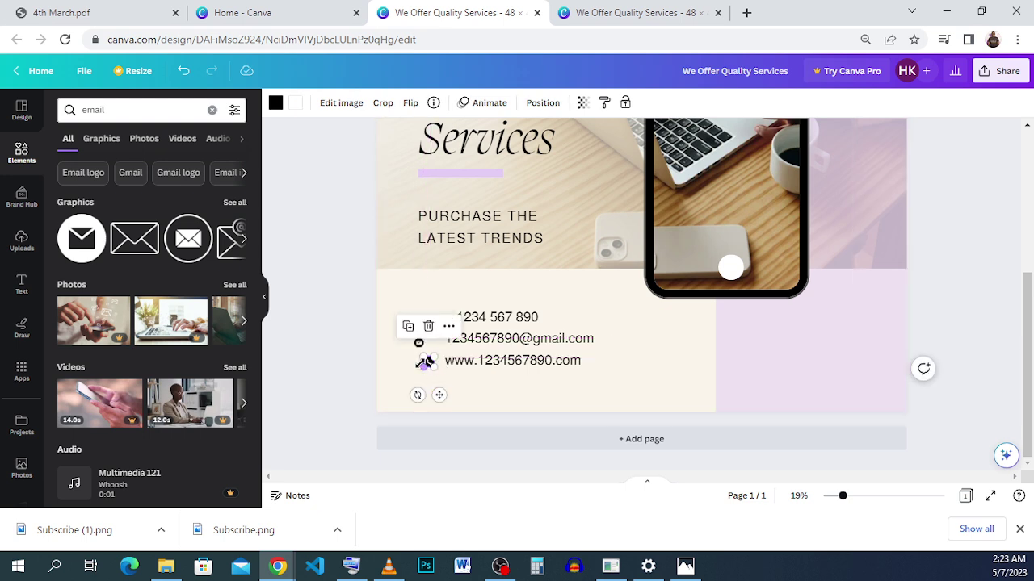
{"action": "left_click", "coordinate": [419, 343]}
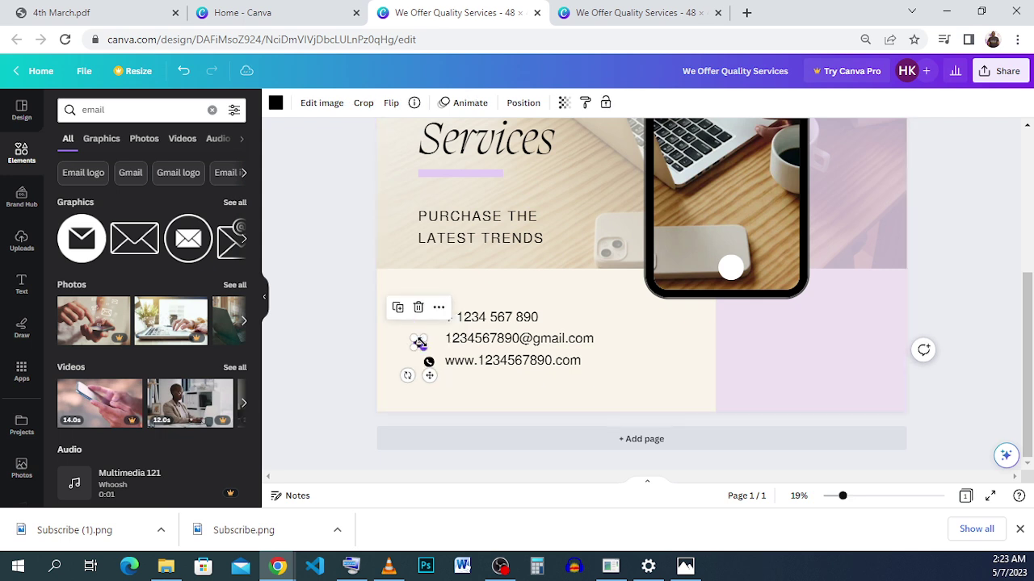
{"action": "left_click_drag", "start_coordinate": [419, 343], "coordinate": [432, 373]}
{"action": "left_click", "coordinate": [507, 355]}
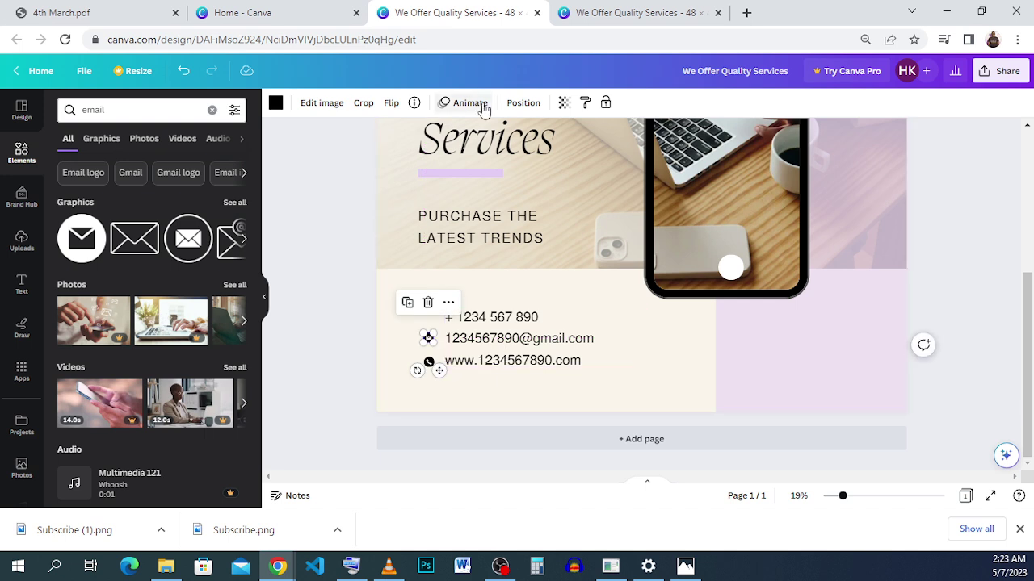
Move the phone icon from the website line up beside the phone number line
{"action": "left_click", "coordinate": [630, 363]}
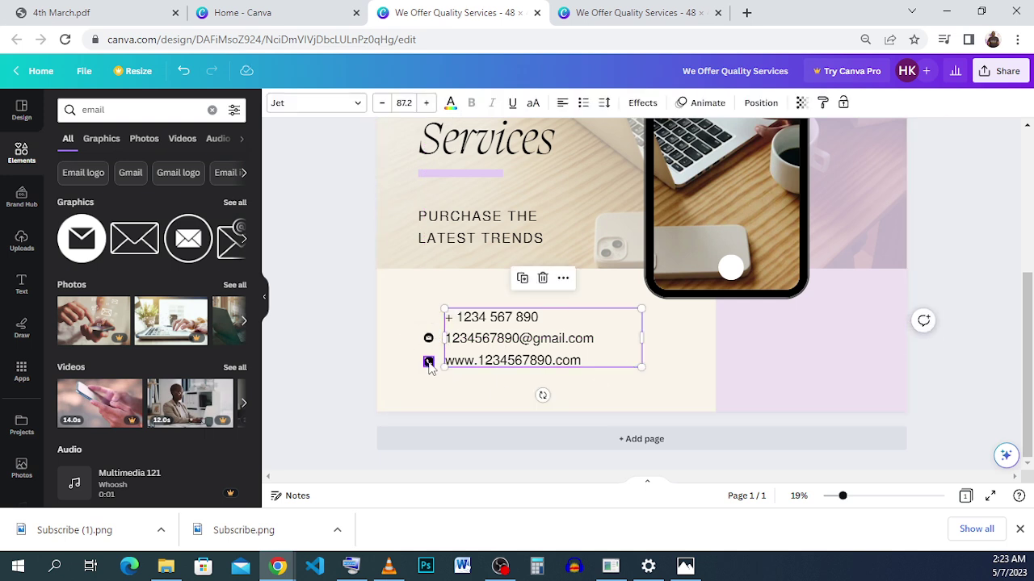
{"action": "left_click", "coordinate": [428, 361]}
{"action": "left_click_drag", "start_coordinate": [440, 395], "coordinate": [439, 353]}
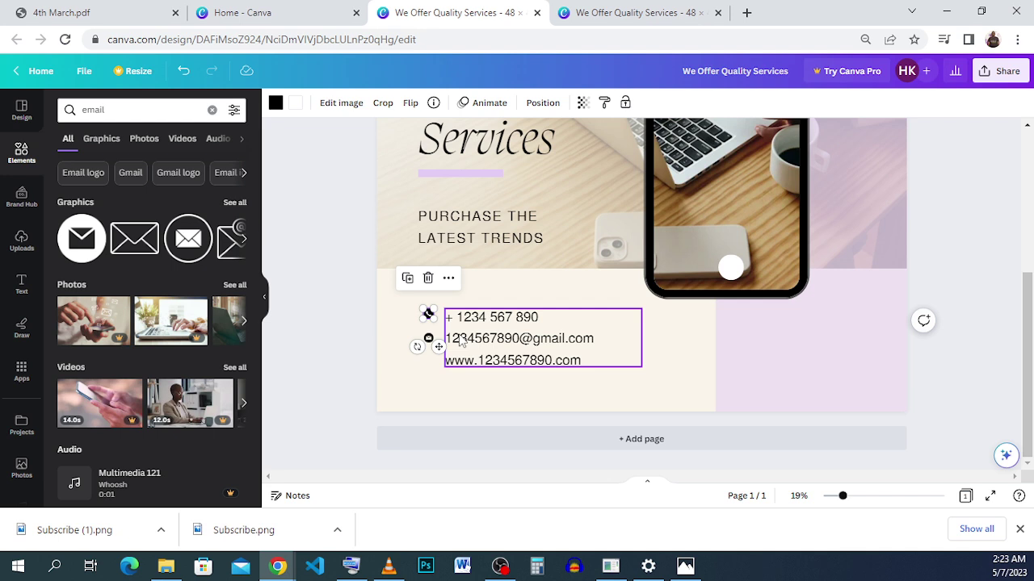
Search the elements for "website icon", add the globe icon and shrink it to text height beside the website line
{"action": "left_click", "coordinate": [121, 115]}
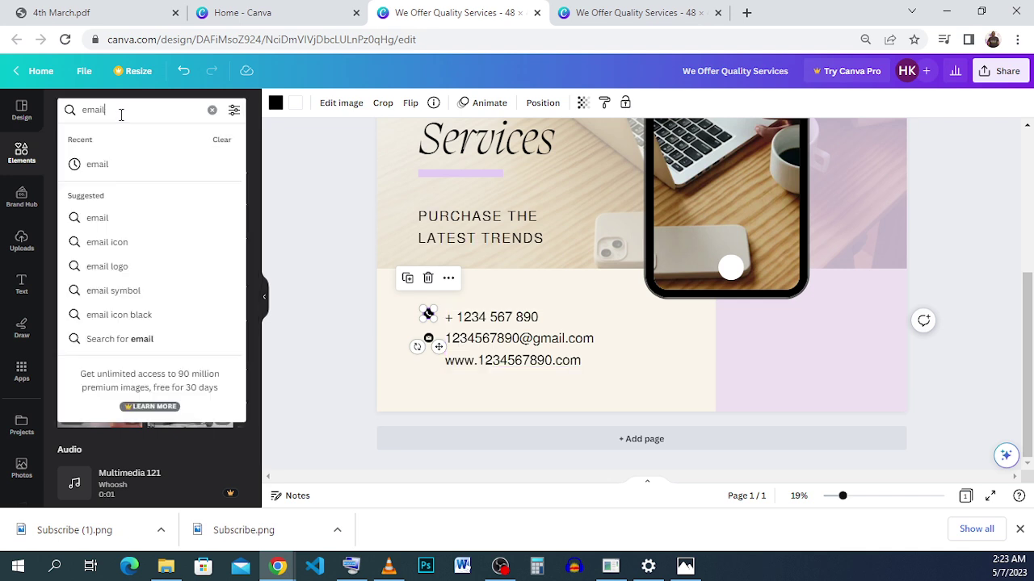
{"action": "key", "text": "Return"}
{"action": "type", "text": "we"}
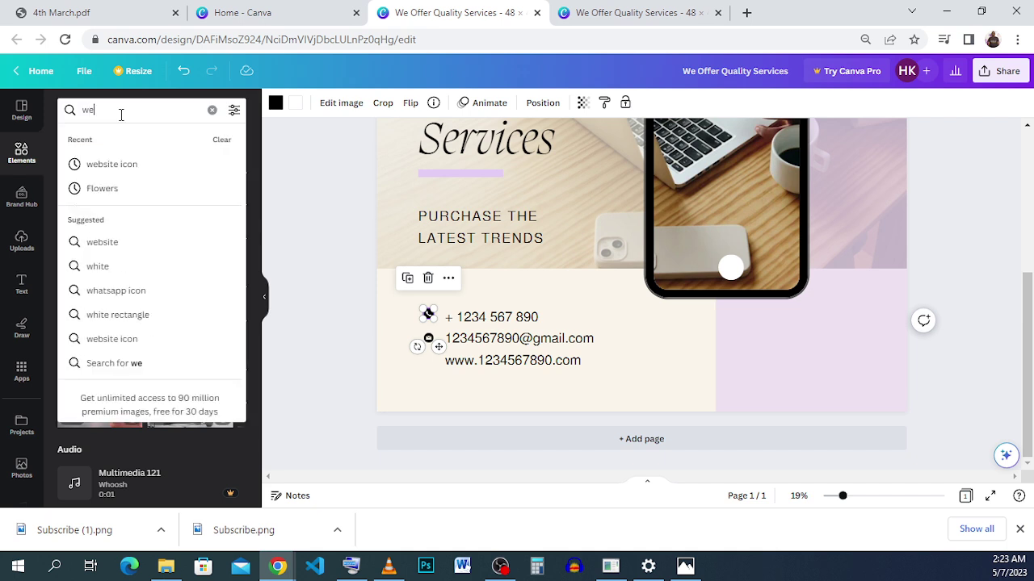
{"action": "left_click", "coordinate": [132, 164]}
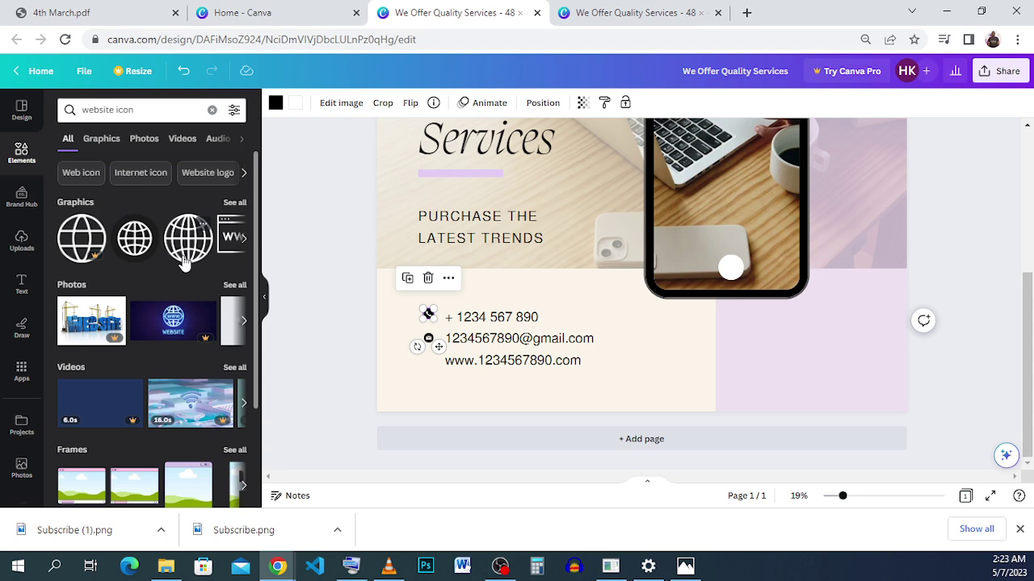
{"action": "left_click_drag", "start_coordinate": [184, 262], "coordinate": [481, 352]}
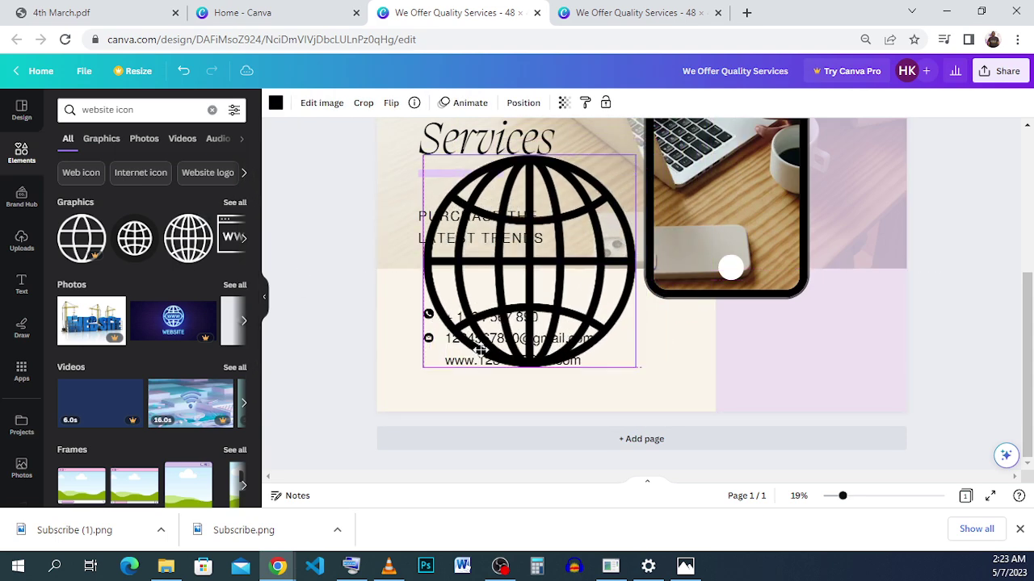
{"action": "left_click_drag", "start_coordinate": [637, 155], "coordinate": [483, 401]}
{"action": "left_click", "coordinate": [700, 380]}
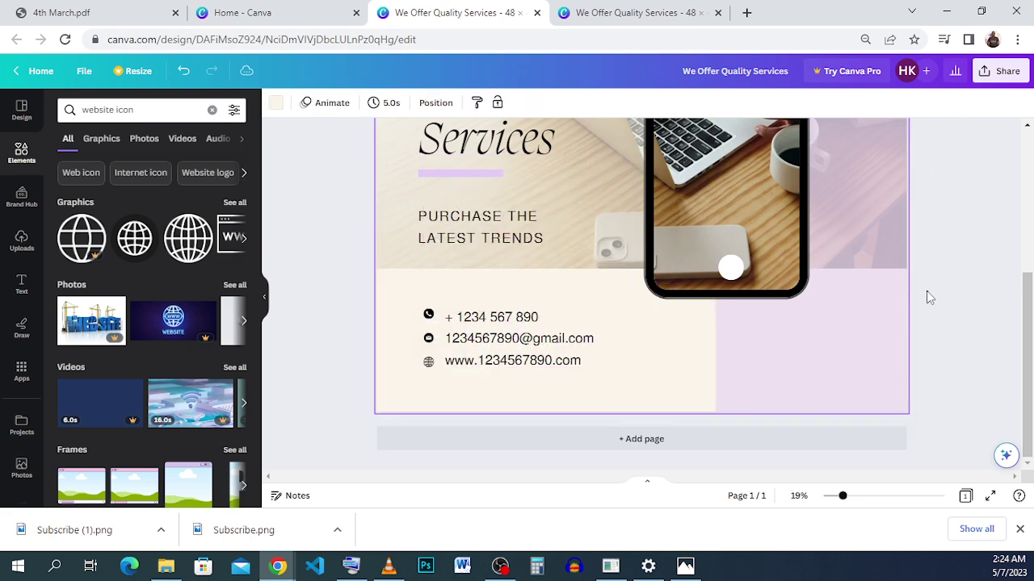
Add a rounded square shape over the phone mockup and stretch it to about 14.4 × 30.3 in, matching the phone's height
{"action": "left_click_drag", "start_coordinate": [842, 495], "coordinate": [832, 498]}
{"action": "scroll", "coordinate": [863, 394], "scroll_direction": "up", "scroll_amount": 3}
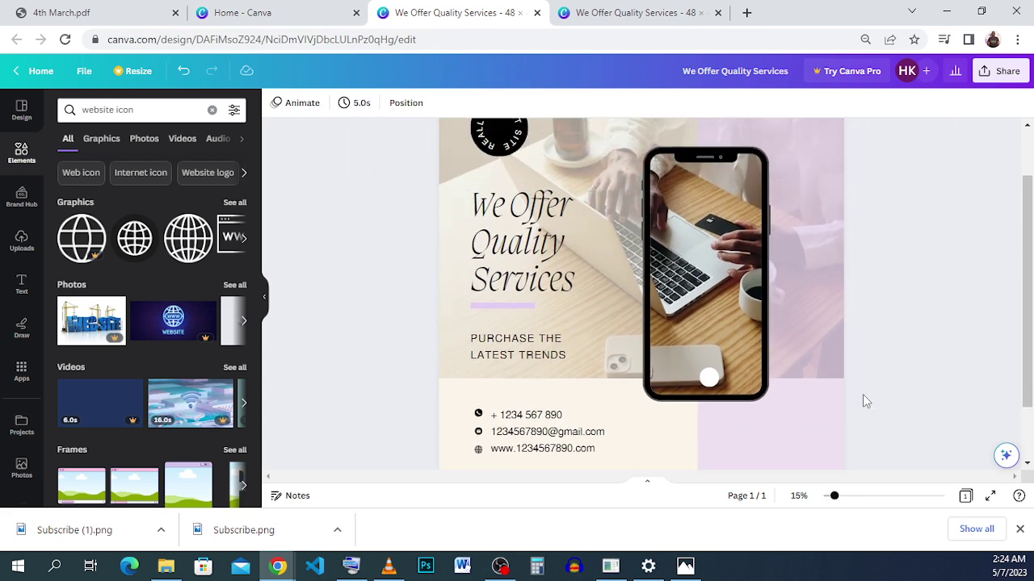
{"action": "left_click_drag", "start_coordinate": [831, 501], "coordinate": [823, 496]}
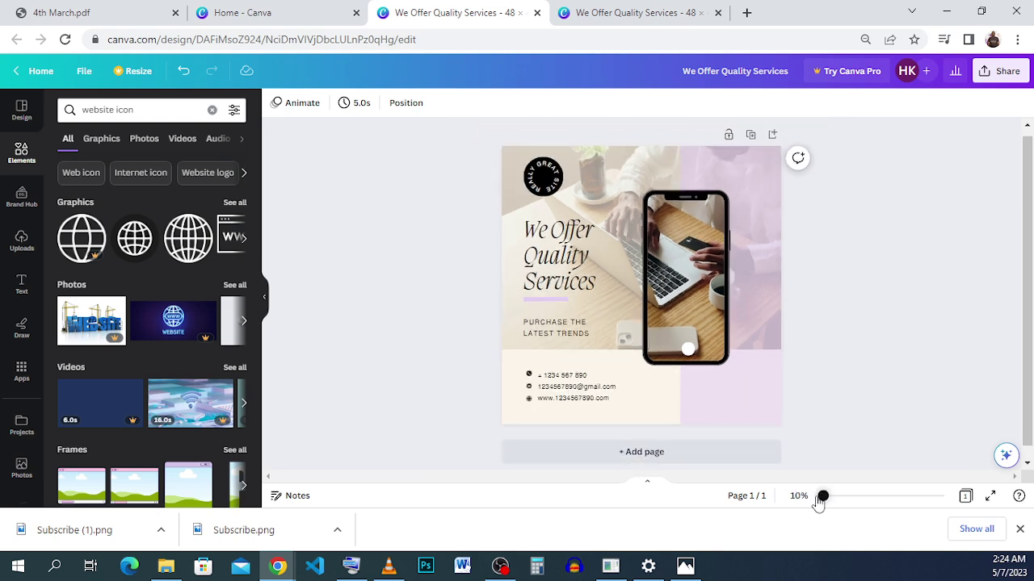
{"action": "left_click", "coordinate": [638, 13]}
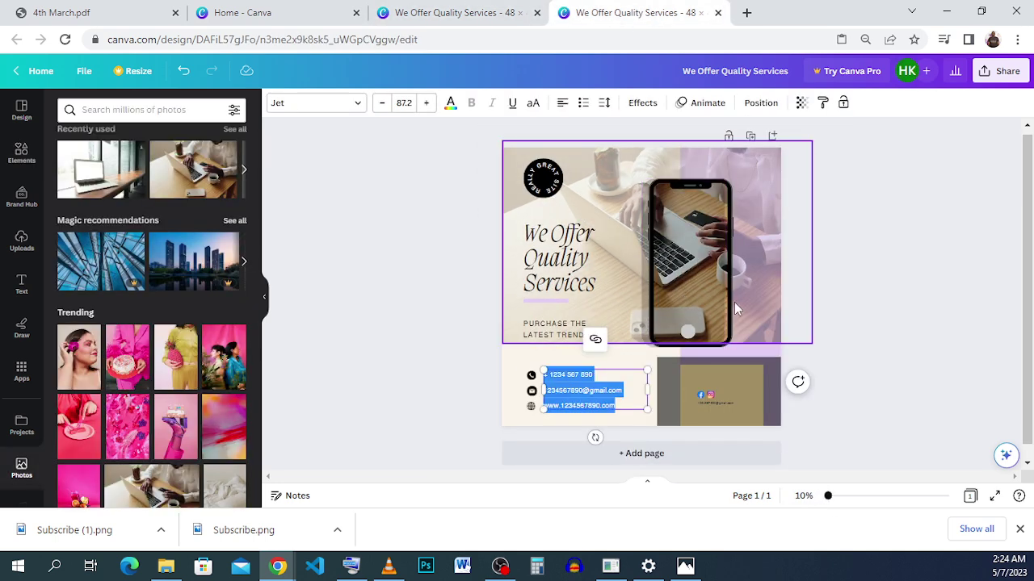
{"action": "left_click", "coordinate": [449, 16]}
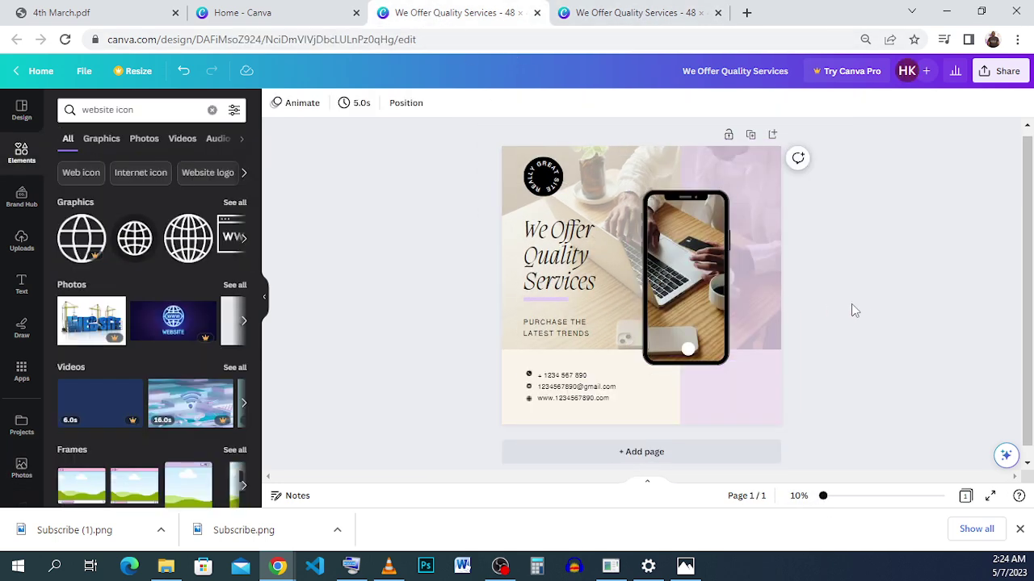
{"action": "left_click", "coordinate": [36, 164]}
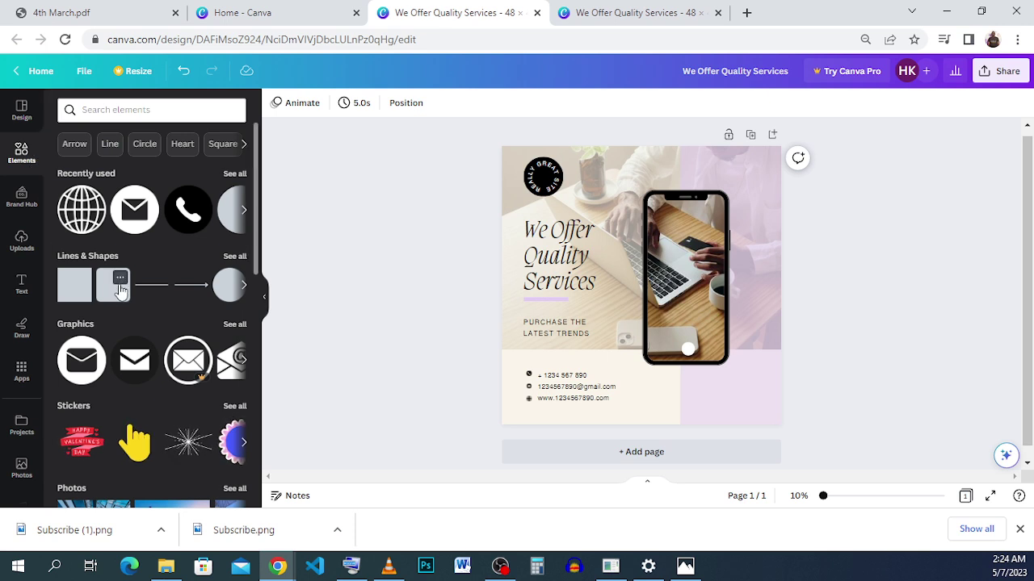
{"action": "left_click", "coordinate": [125, 292]}
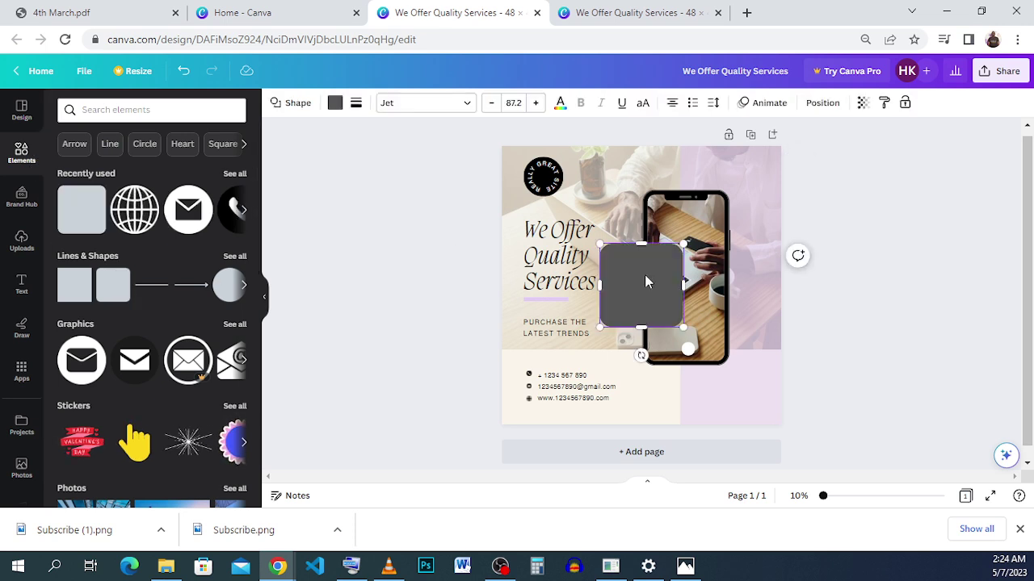
{"action": "left_click_drag", "start_coordinate": [660, 305], "coordinate": [667, 365]}
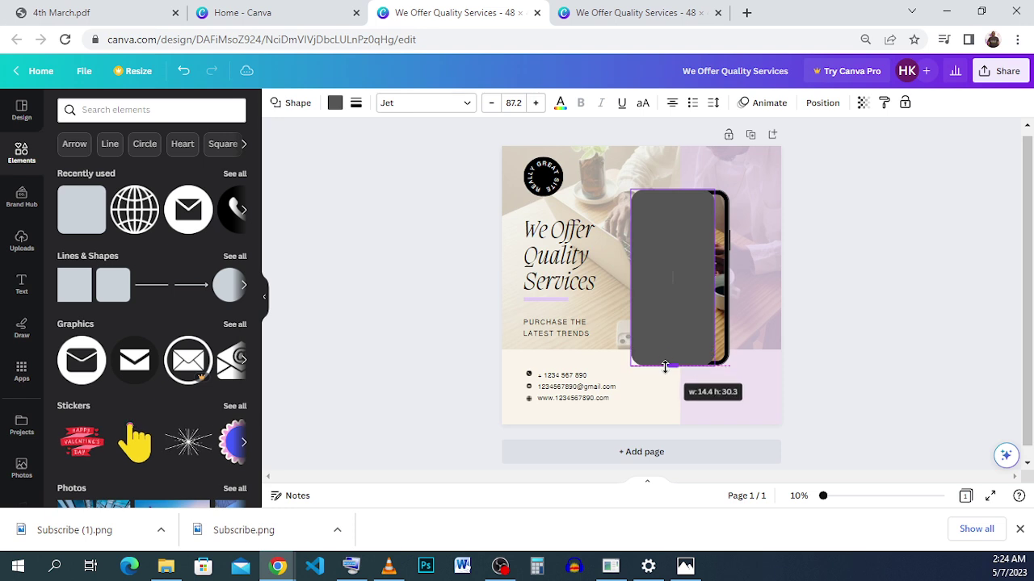
Fill the rounded rectangle with black and set its transparency to 38
{"action": "left_click", "coordinate": [332, 103]}
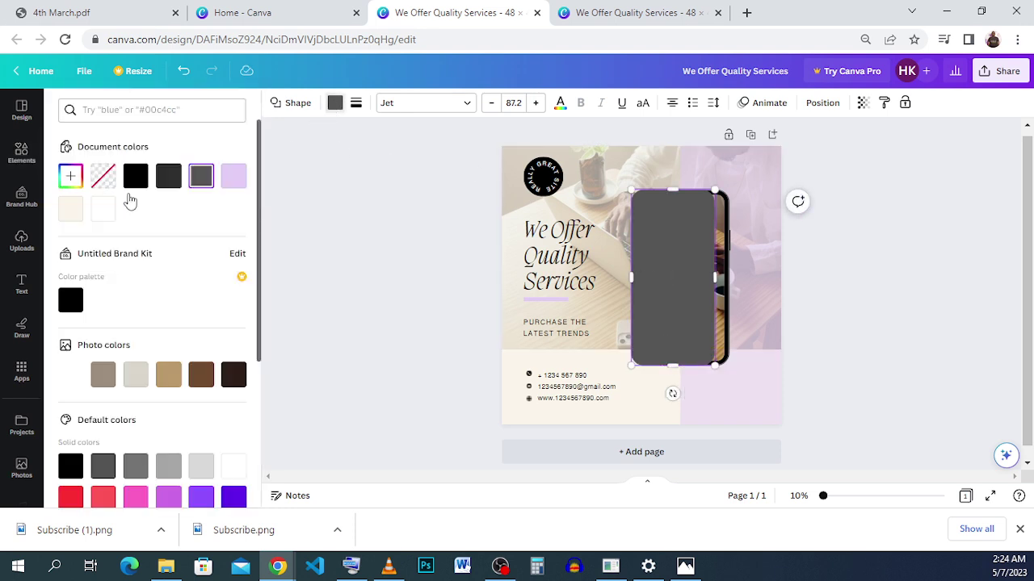
{"action": "left_click", "coordinate": [148, 177]}
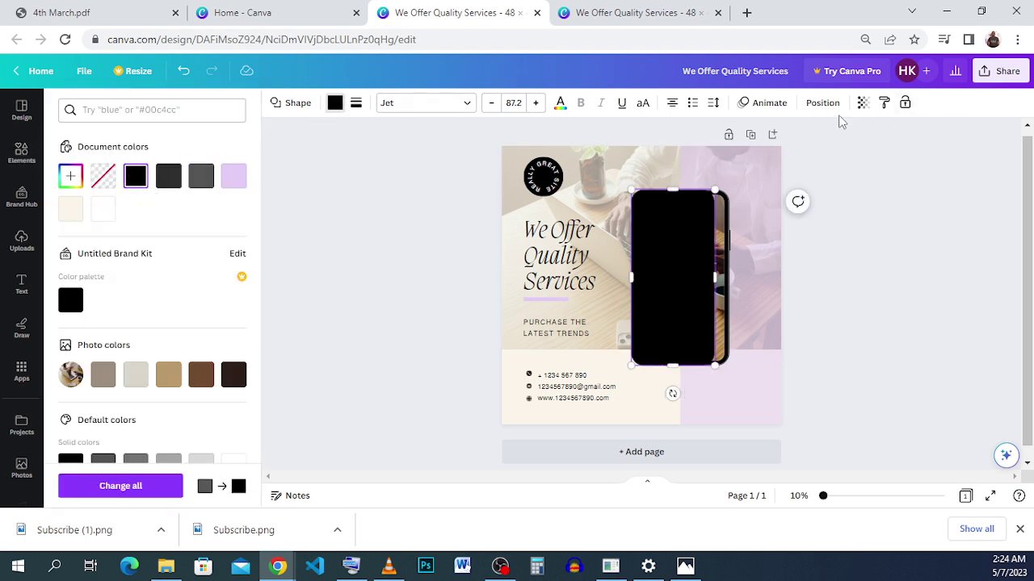
{"action": "left_click", "coordinate": [862, 104]}
{"action": "left_click", "coordinate": [792, 152]}
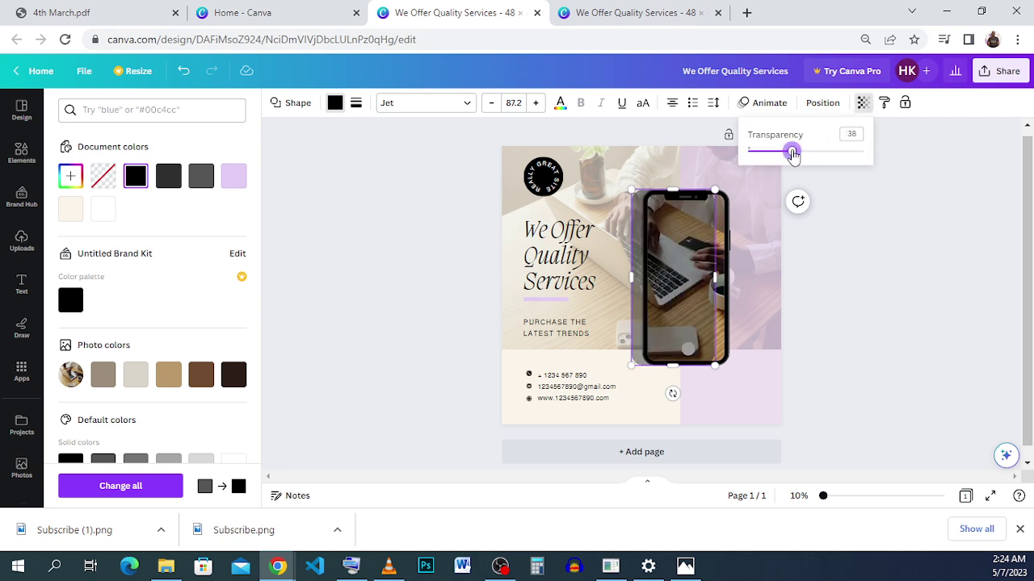
Send the rounded rectangle one layer backward behind the phone and shift it to X 23.45 in as an offset shadow
{"action": "left_click", "coordinate": [814, 108]}
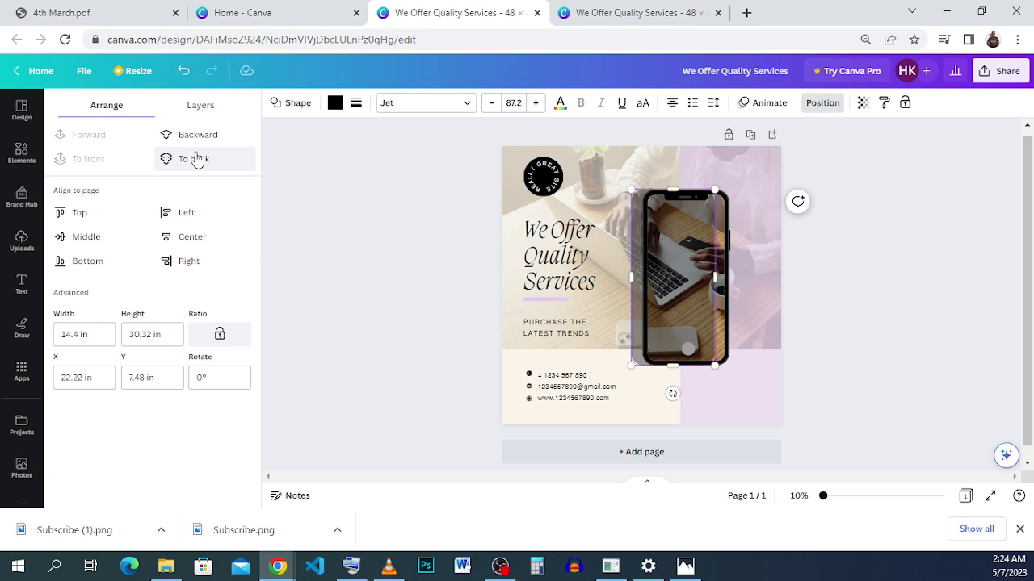
{"action": "left_click", "coordinate": [201, 142]}
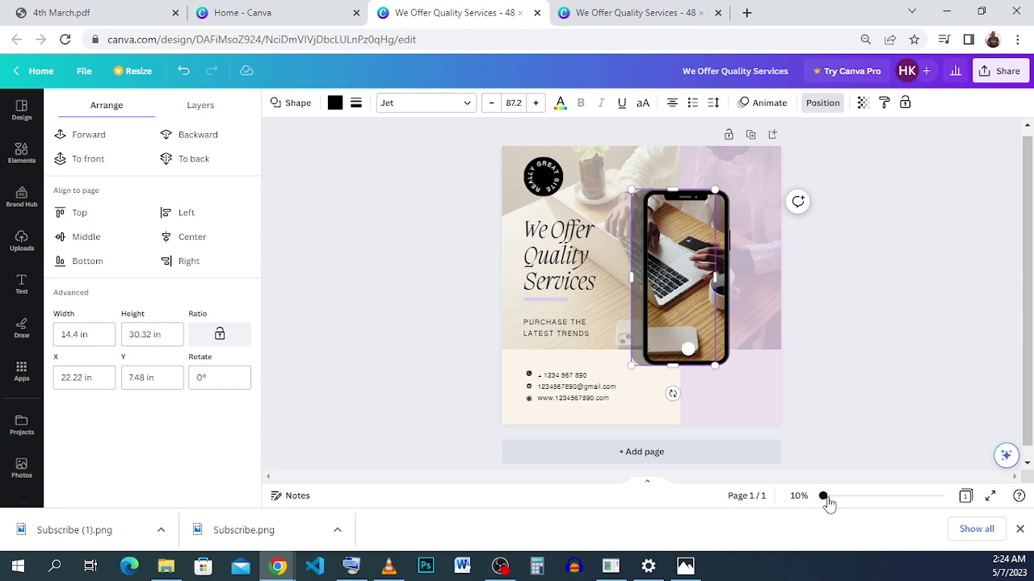
{"action": "left_click_drag", "start_coordinate": [825, 497], "coordinate": [843, 498]}
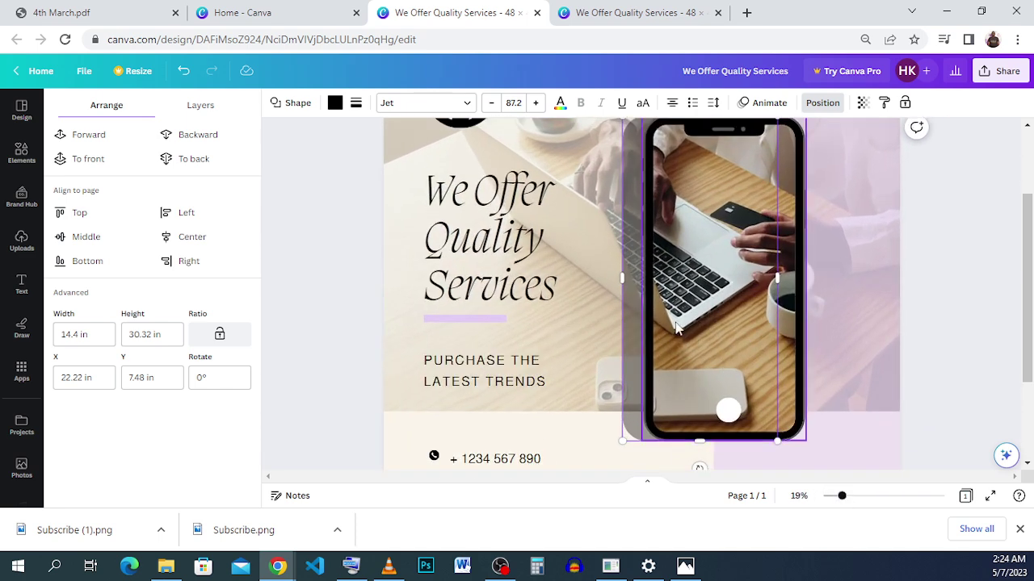
{"action": "left_click_drag", "start_coordinate": [693, 308], "coordinate": [704, 314]}
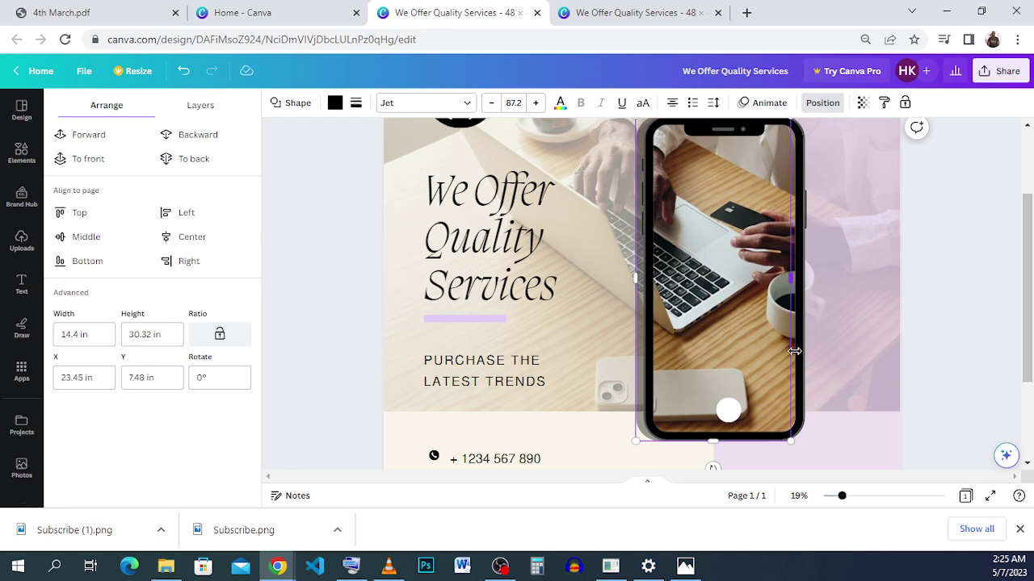
{"action": "left_click", "coordinate": [963, 354]}
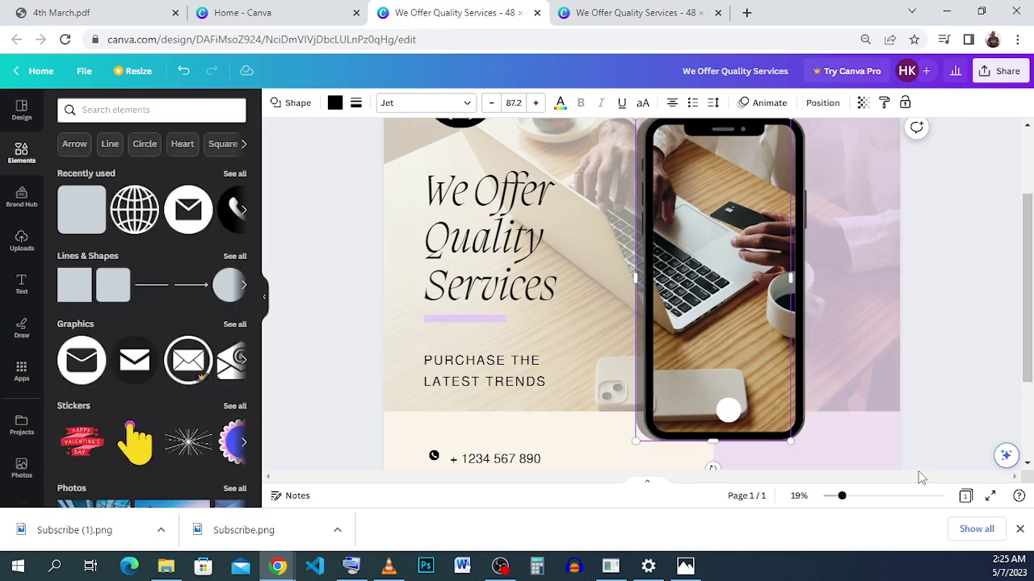
{"action": "left_click", "coordinate": [959, 373]}
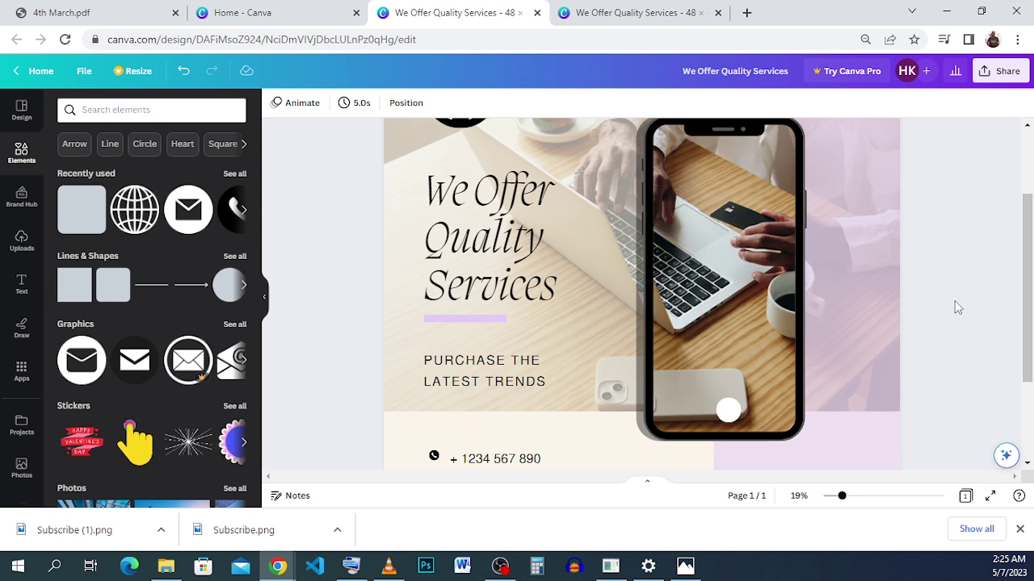
Add a 14.4 × 14.4 in square over the lilac block below the phone and send it one layer backward
{"action": "scroll", "coordinate": [974, 308], "scroll_direction": "down", "scroll_amount": 3}
{"action": "scroll", "coordinate": [975, 307], "scroll_direction": "up", "scroll_amount": 2}
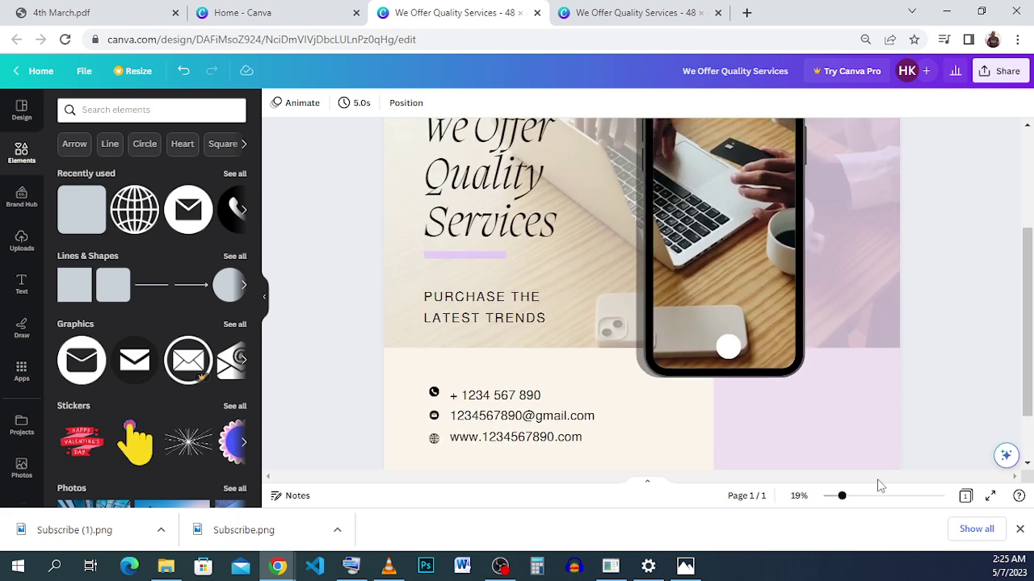
{"action": "mouse_move", "coordinate": [839, 500]}
{"action": "left_mouse_down"}
{"action": "mouse_move", "coordinate": [823, 500]}
{"action": "mouse_move", "coordinate": [848, 500]}
{"action": "left_mouse_up"}
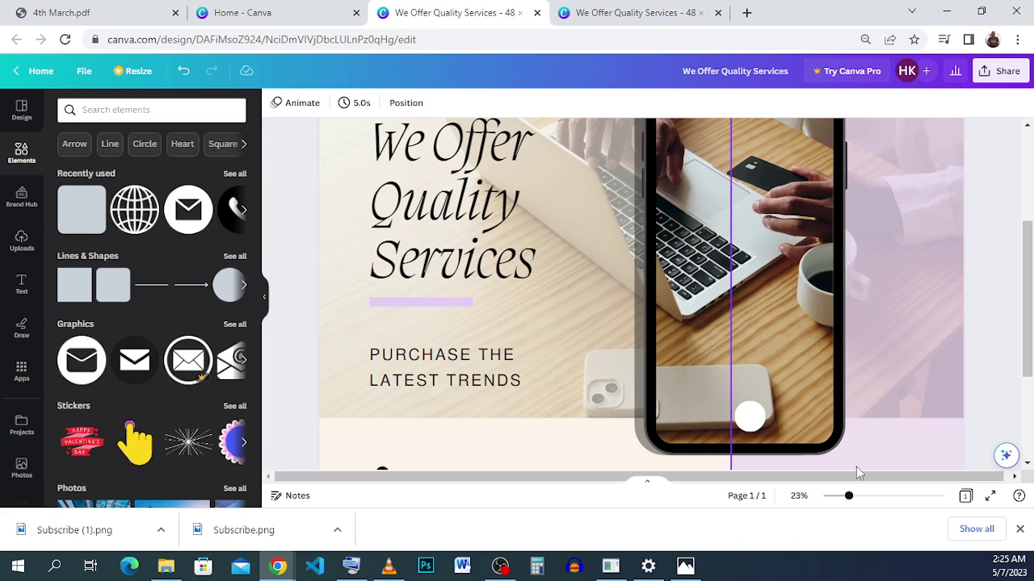
{"action": "left_click_drag", "start_coordinate": [849, 501], "coordinate": [838, 499]}
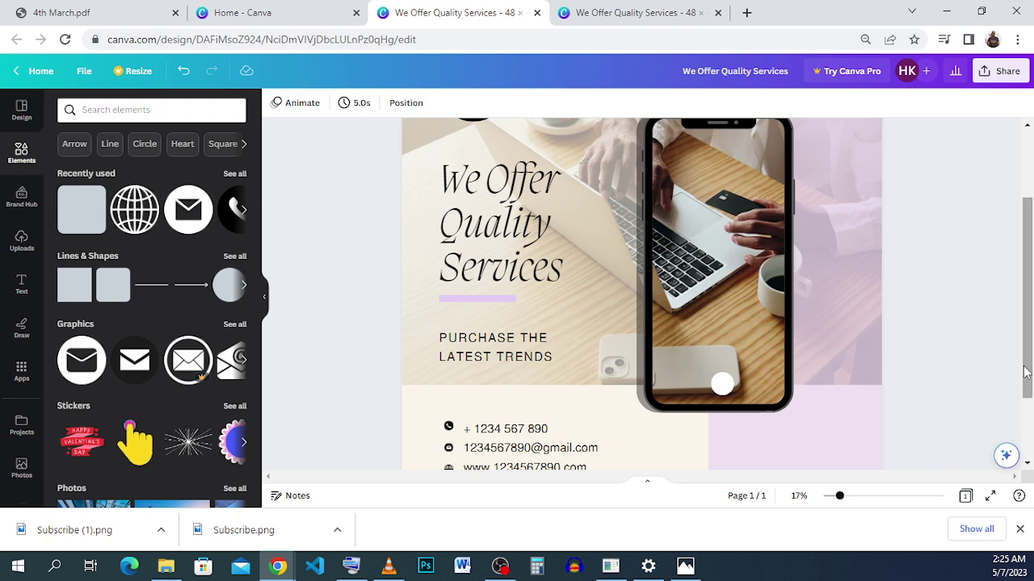
{"action": "scroll", "coordinate": [941, 282], "scroll_direction": "down", "scroll_amount": 3}
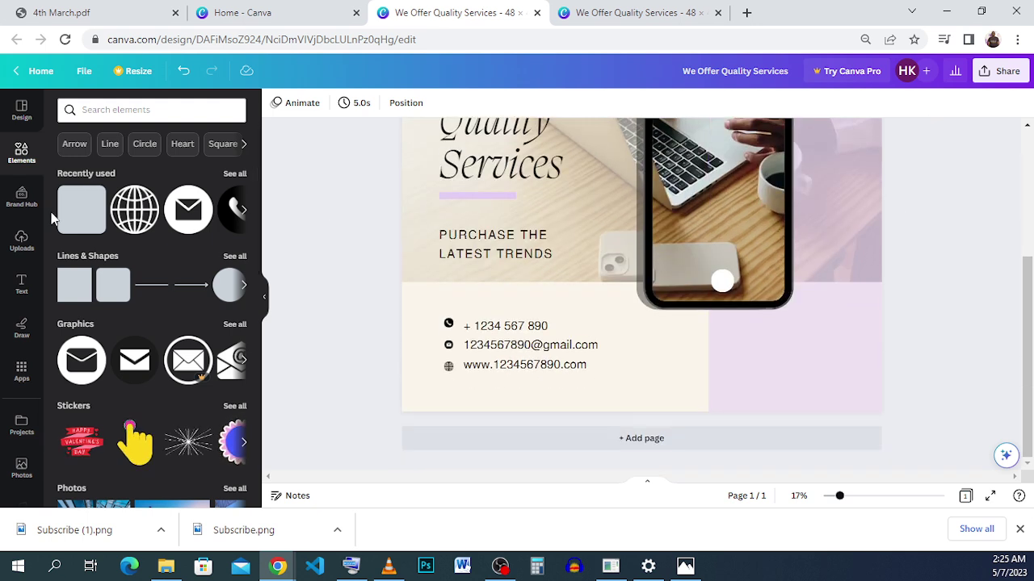
{"action": "left_click", "coordinate": [82, 295]}
{"action": "left_click_drag", "start_coordinate": [670, 202], "coordinate": [799, 389]}
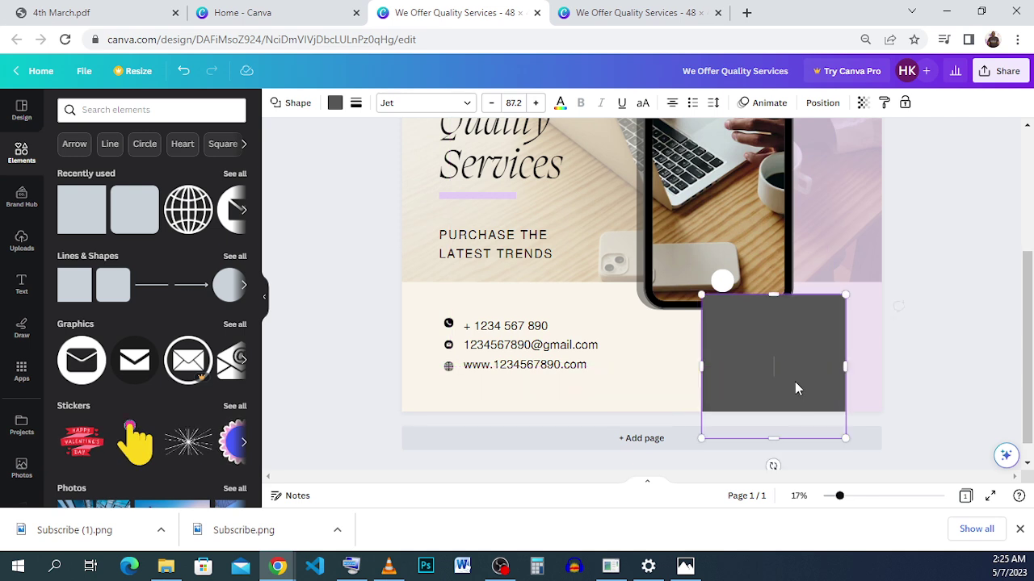
{"action": "left_click", "coordinate": [821, 104]}
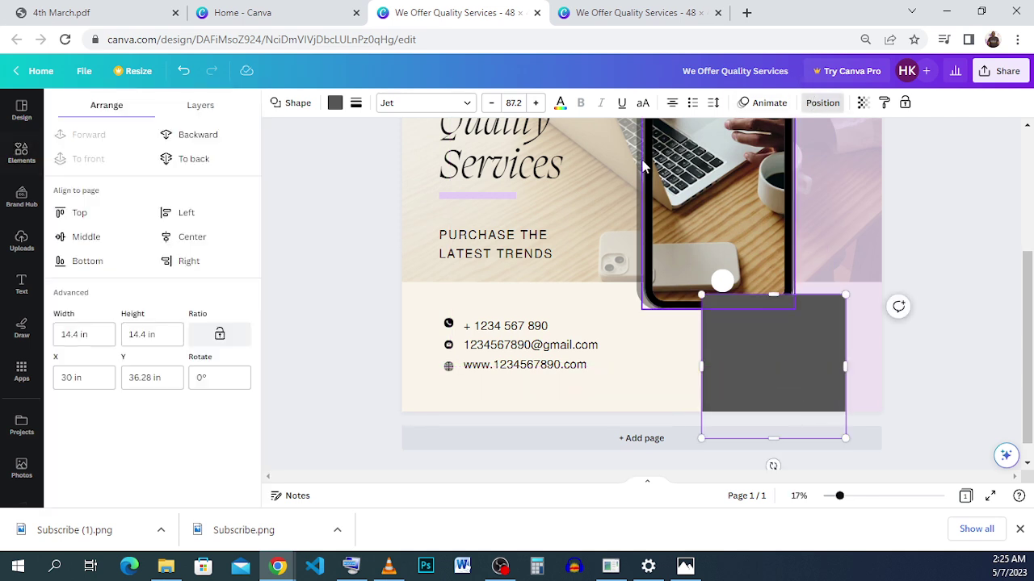
{"action": "left_click", "coordinate": [207, 136]}
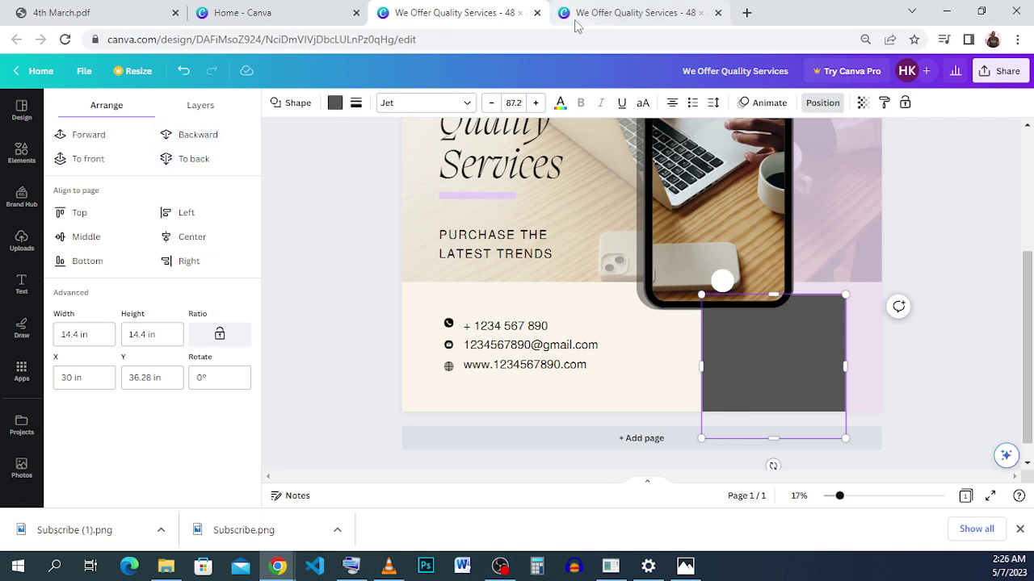
Fill the square below the phone with yellow and set its transparency to 24
{"action": "left_click", "coordinate": [335, 104]}
{"action": "scroll", "coordinate": [129, 355], "scroll_direction": "down", "scroll_amount": 3}
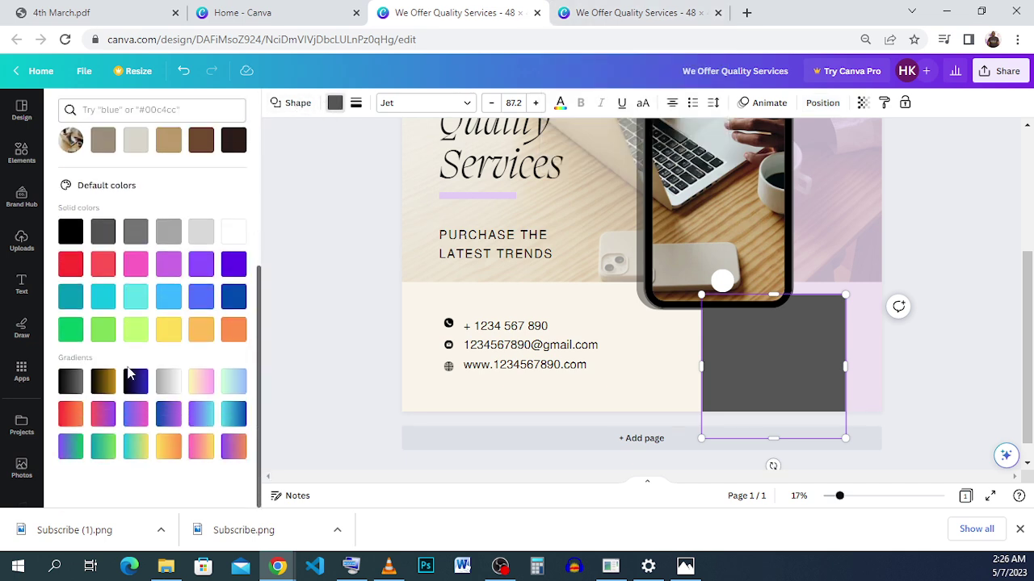
{"action": "left_click", "coordinate": [168, 332]}
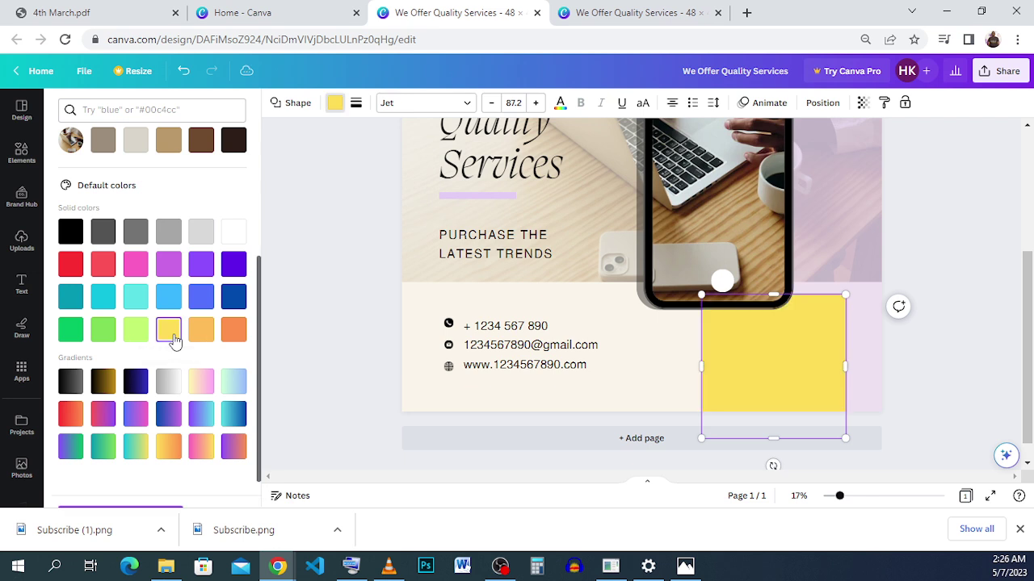
{"action": "left_click", "coordinate": [862, 103]}
{"action": "left_click_drag", "start_coordinate": [812, 155], "coordinate": [776, 152]}
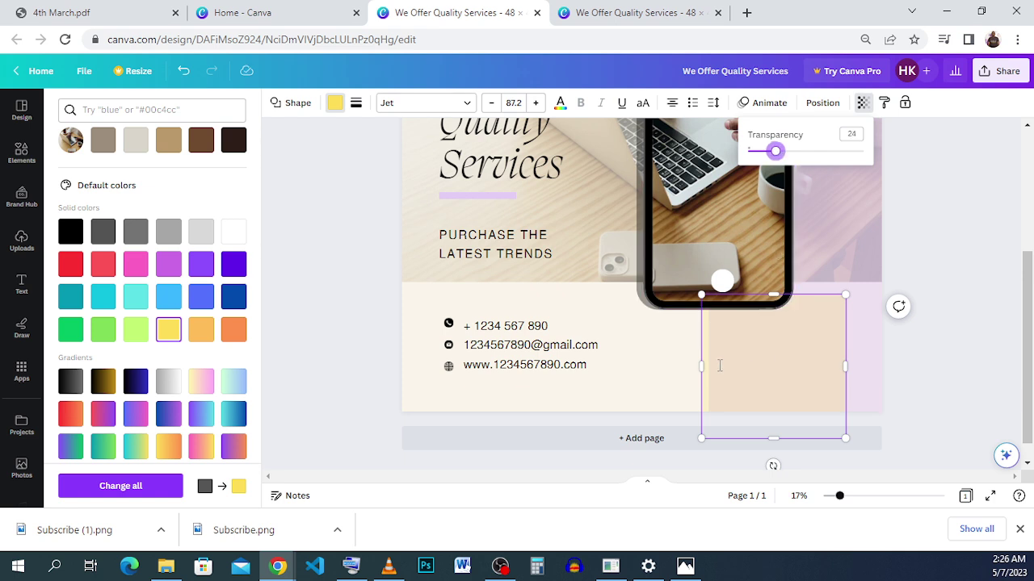
Widen the pale yellow square sideways over the cream area until its edge lines up with the phone's outer edge
{"action": "left_click_drag", "start_coordinate": [702, 365], "coordinate": [642, 360]}
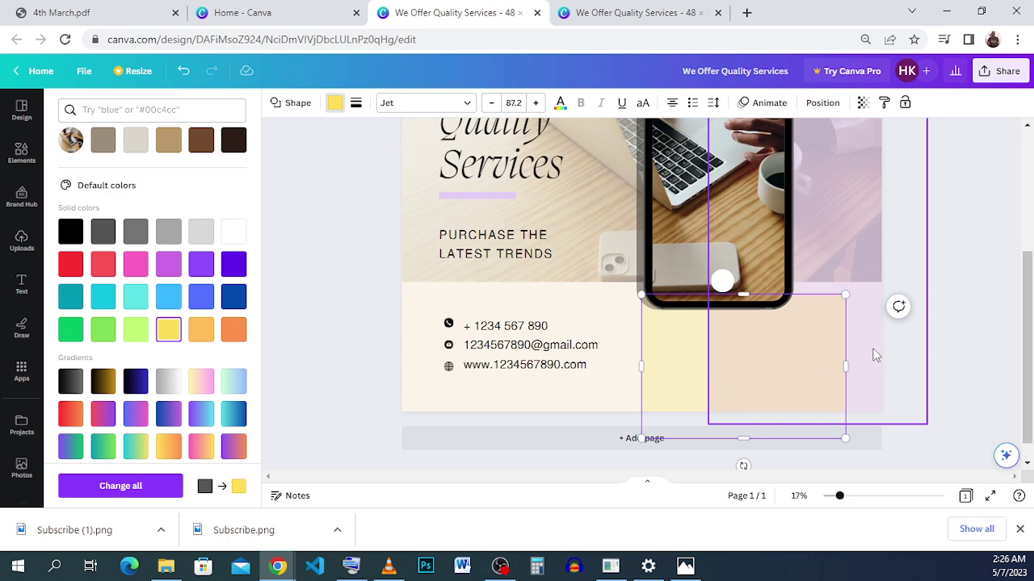
{"action": "scroll", "coordinate": [636, 280], "scroll_direction": "up", "scroll_amount": 3}
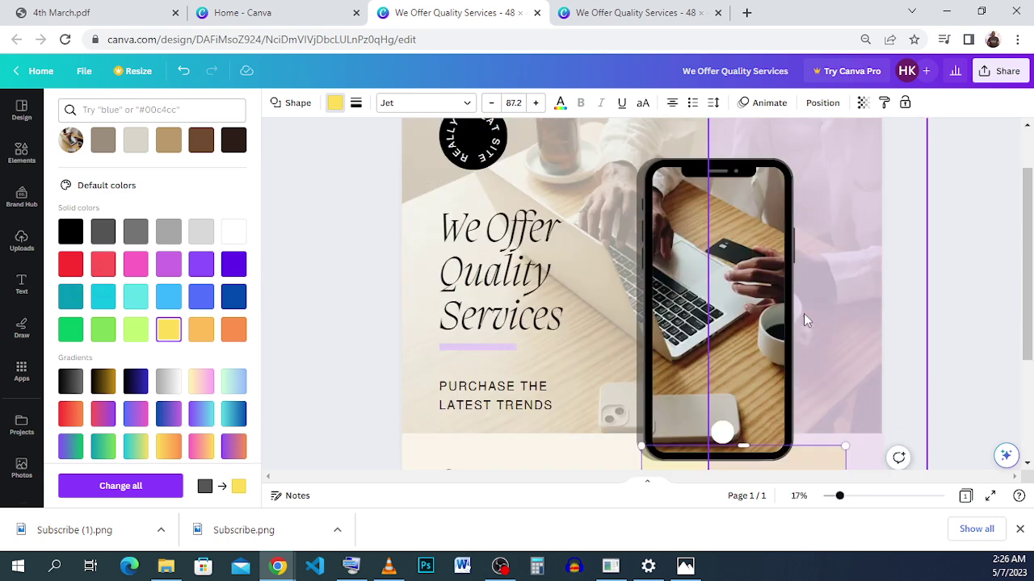
{"action": "scroll", "coordinate": [804, 314], "scroll_direction": "down", "scroll_amount": 3}
{"action": "key", "text": "Escape"}
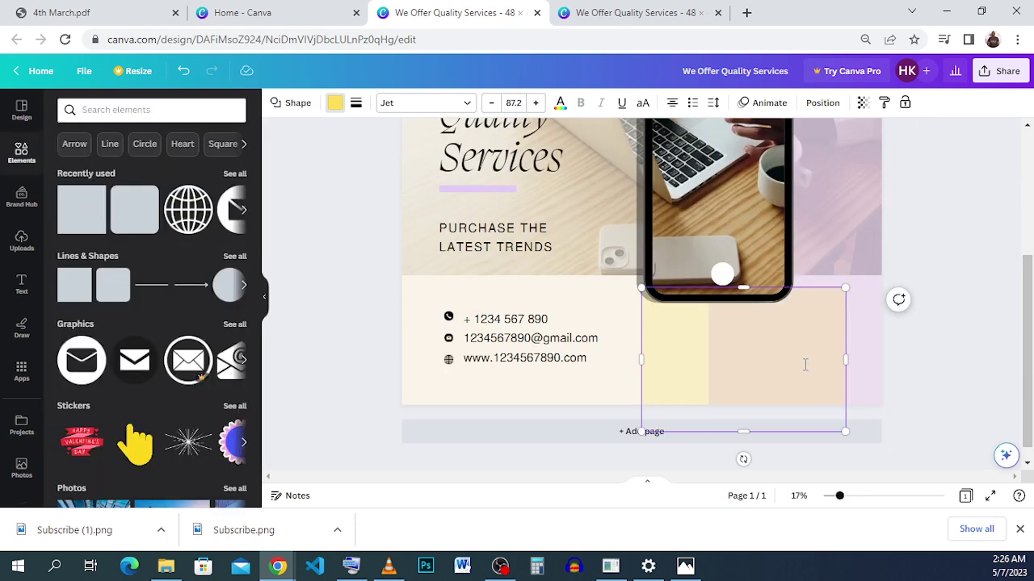
{"action": "left_click", "coordinate": [939, 380]}
Duplicate the yellow rectangle, shrink the copy to about two-thirds size and centre it within the original below the phone
{"action": "left_click", "coordinate": [773, 371]}
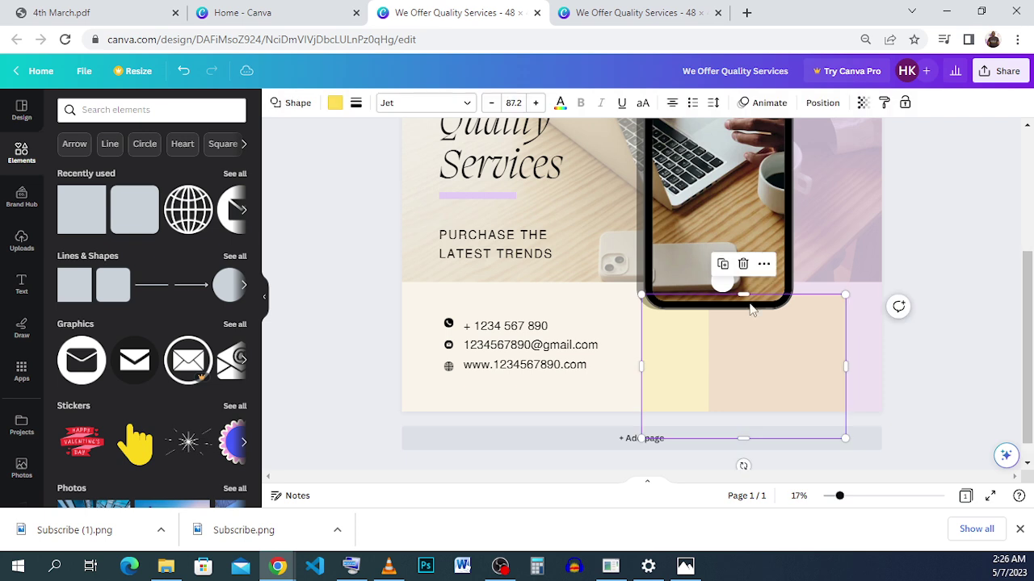
{"action": "left_click", "coordinate": [724, 266]}
{"action": "left_click_drag", "start_coordinate": [845, 297], "coordinate": [778, 342]}
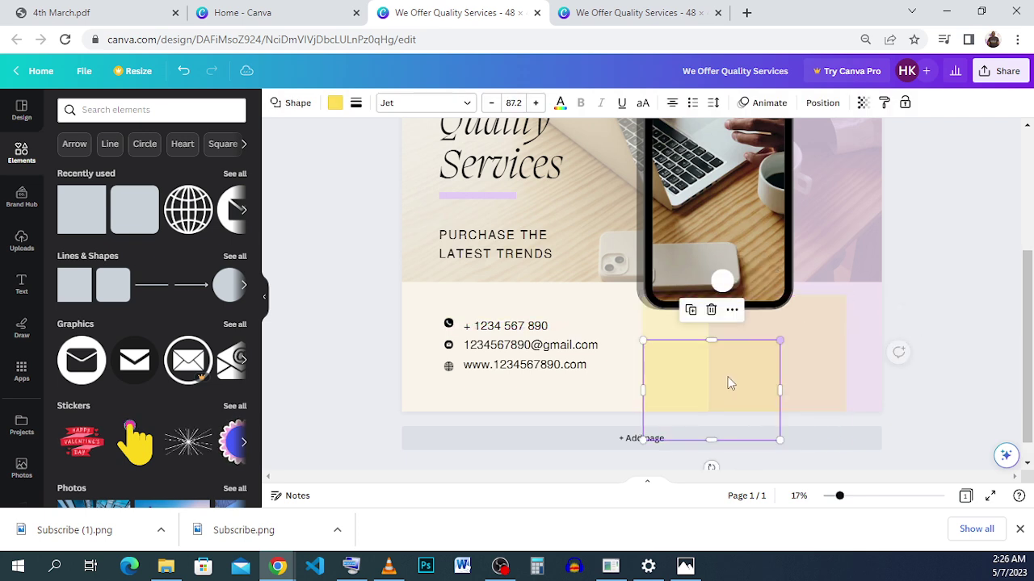
{"action": "left_click_drag", "start_coordinate": [729, 380], "coordinate": [782, 334]}
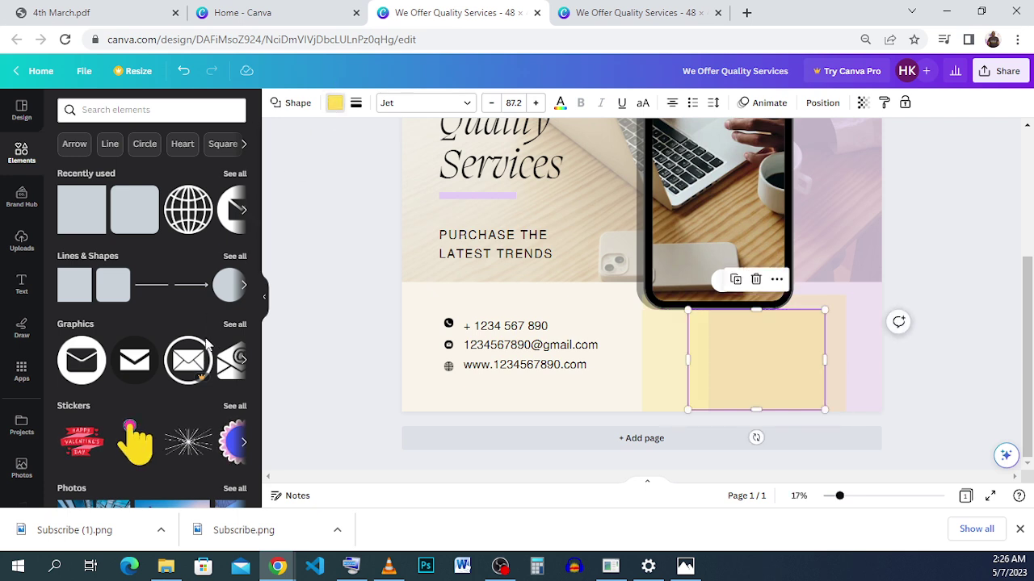
Fill the smaller rectangle with the custom dark blue #082D5D
{"action": "left_click", "coordinate": [334, 102]}
{"action": "scroll", "coordinate": [153, 355], "scroll_direction": "down", "scroll_amount": 3}
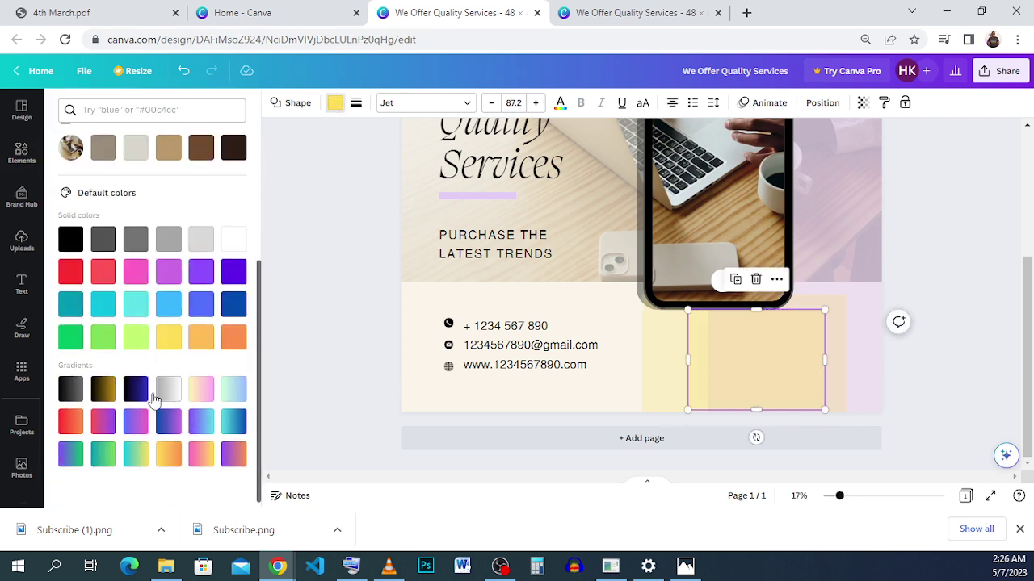
{"action": "left_click", "coordinate": [235, 309]}
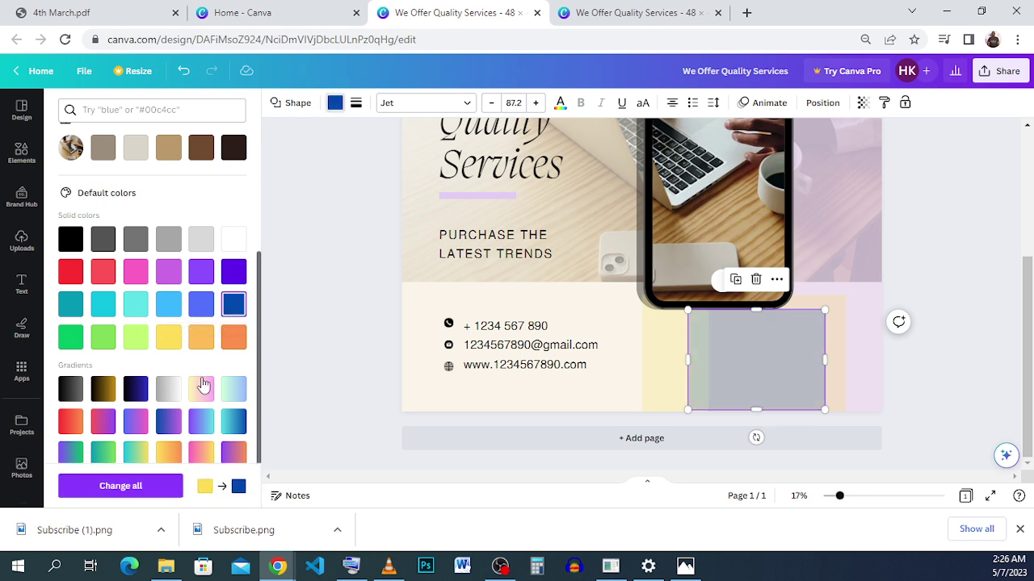
{"action": "scroll", "coordinate": [154, 364], "scroll_direction": "down", "scroll_amount": 1}
{"action": "scroll", "coordinate": [179, 235], "scroll_direction": "up", "scroll_amount": 2}
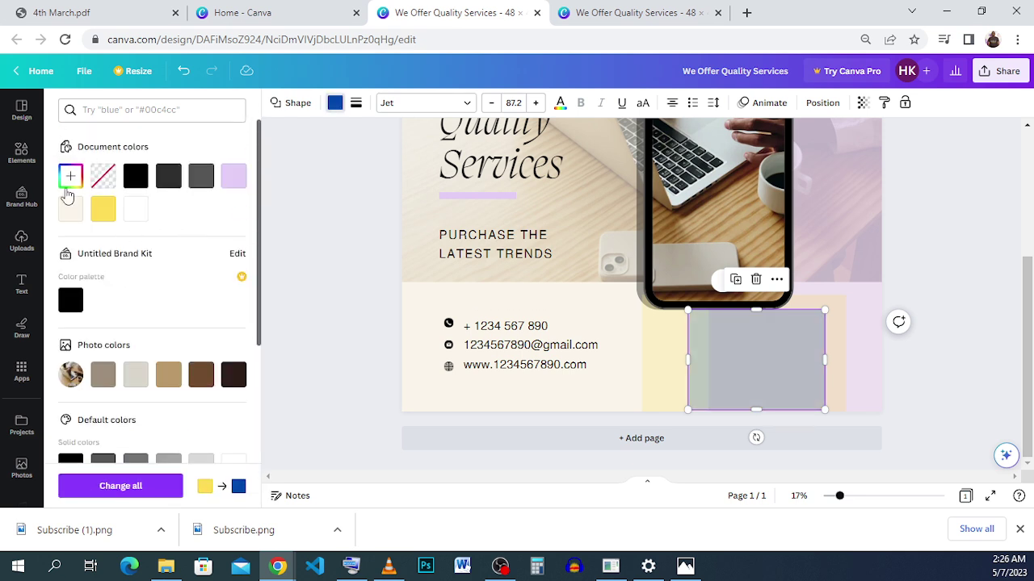
{"action": "left_click", "coordinate": [70, 176]}
{"action": "mouse_move", "coordinate": [236, 279]}
{"action": "left_mouse_down"}
{"action": "mouse_move", "coordinate": [232, 296]}
{"action": "mouse_move", "coordinate": [215, 261]}
{"action": "mouse_move", "coordinate": [221, 274]}
{"action": "left_mouse_up"}
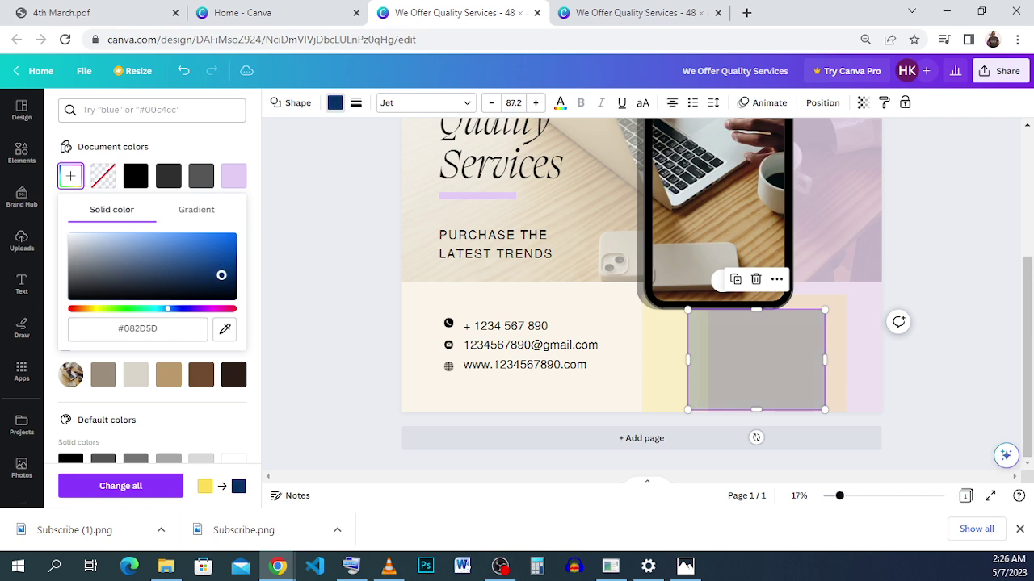
Set the dark blue rectangle's transparency to 55
{"action": "left_click", "coordinate": [864, 103]}
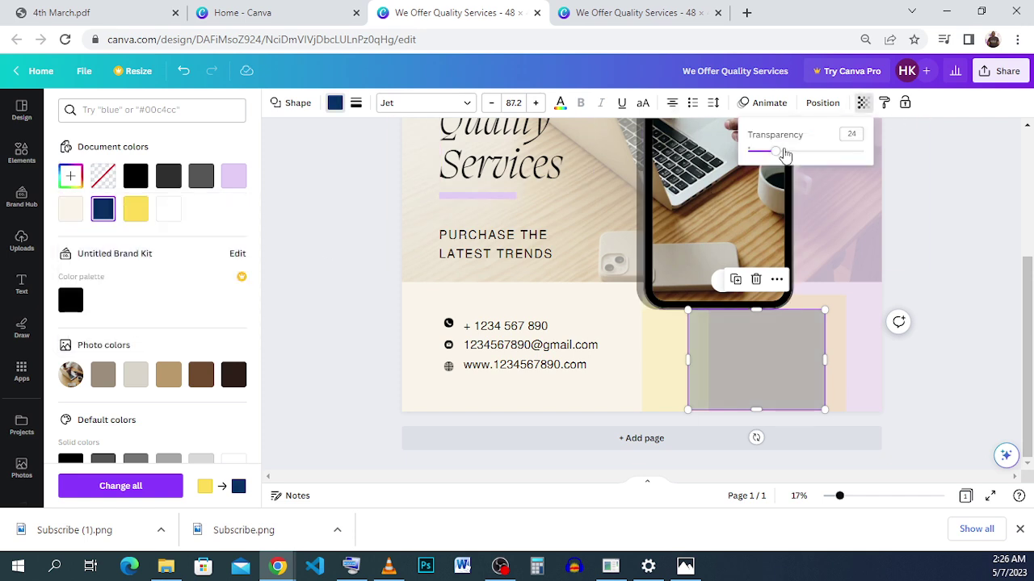
{"action": "left_click_drag", "start_coordinate": [787, 153], "coordinate": [810, 153]}
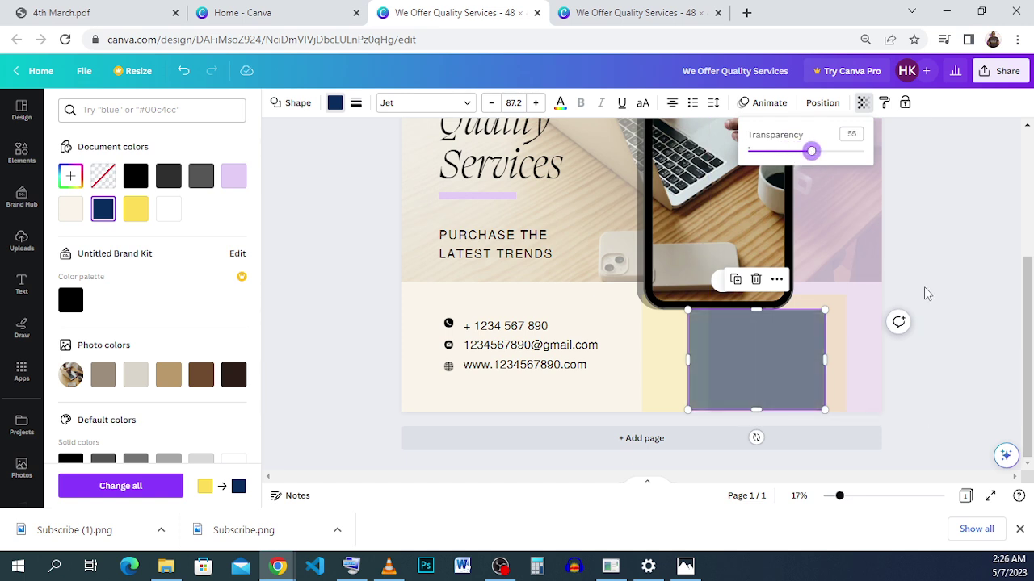
{"action": "left_click", "coordinate": [951, 288]}
{"action": "left_click", "coordinate": [926, 293]}
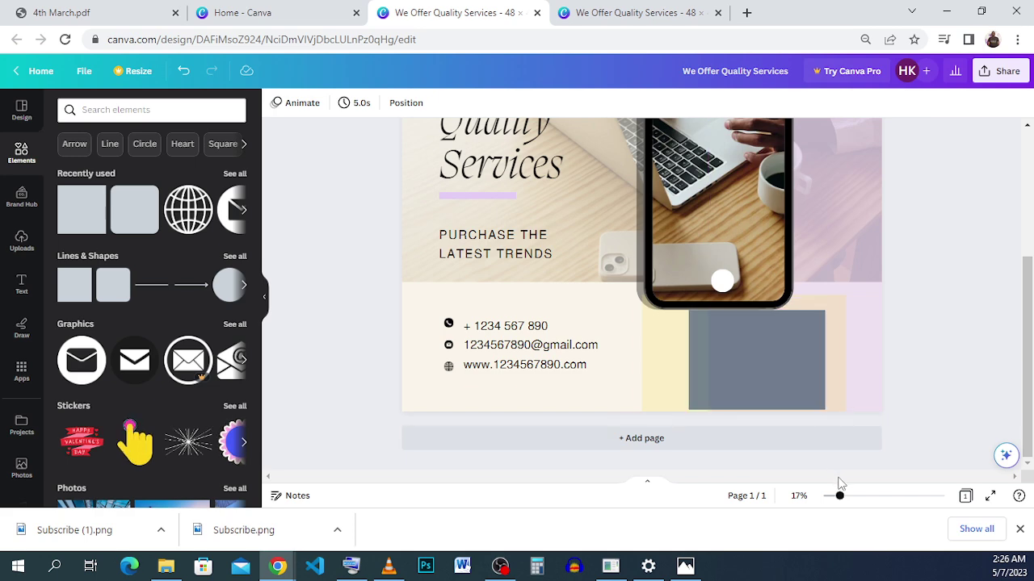
{"action": "left_click_drag", "start_coordinate": [839, 504], "coordinate": [794, 504]}
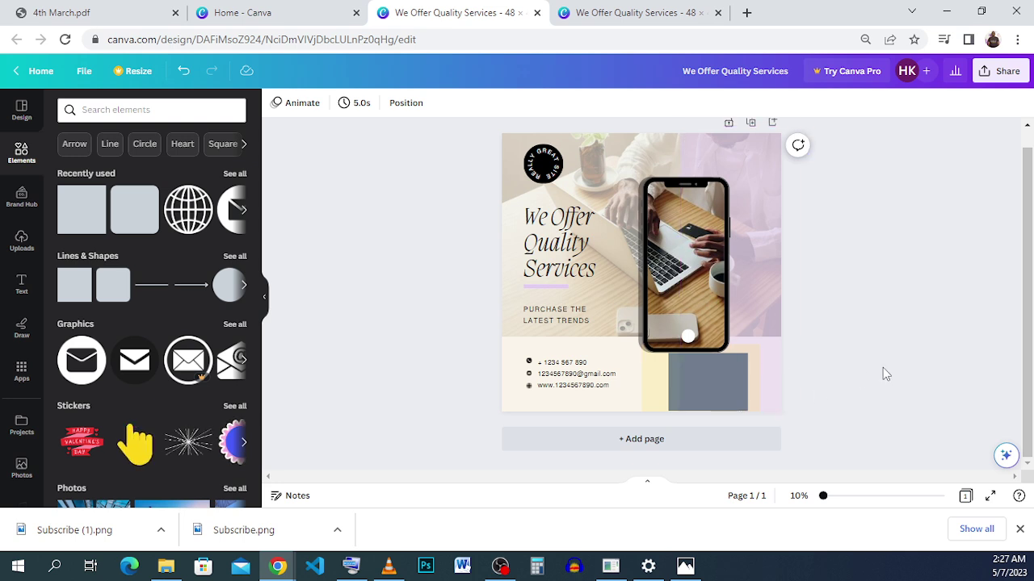
Find the colourful Instagram icon among the elements, add it, and shrink it to a small icon on the dark blue rectangle
{"action": "left_click", "coordinate": [109, 111]}
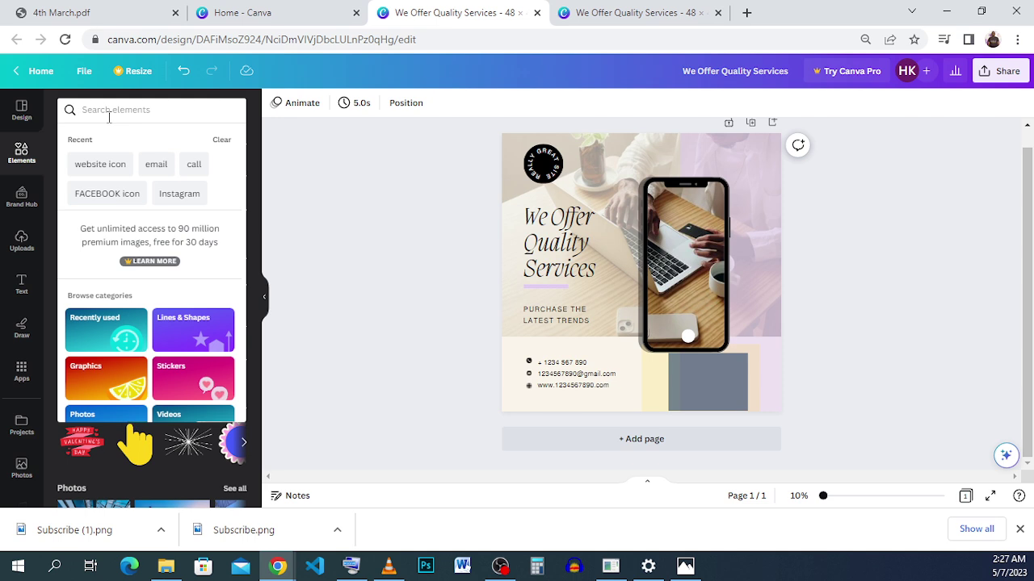
{"action": "left_click", "coordinate": [178, 195]}
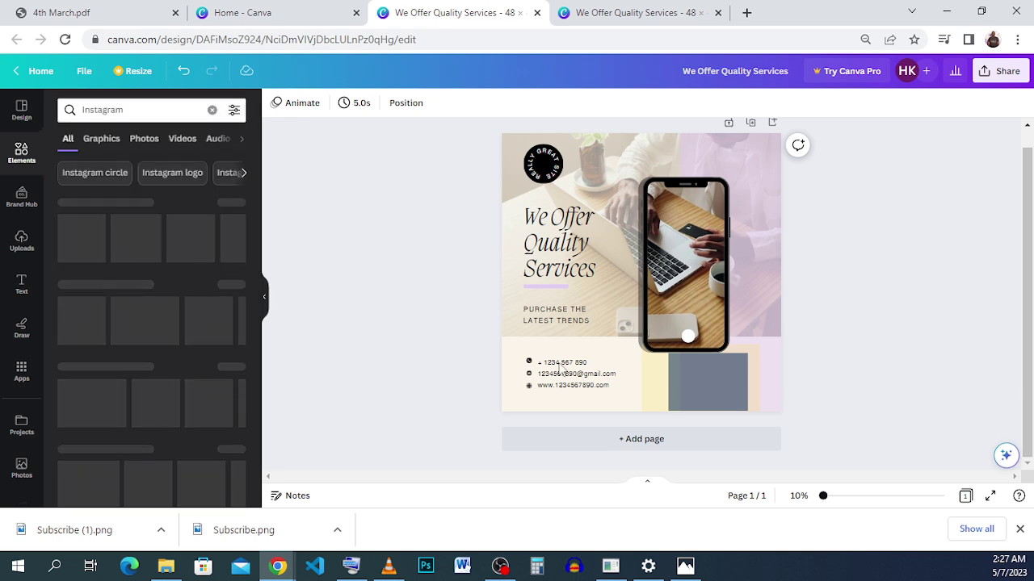
{"action": "left_click", "coordinate": [136, 267]}
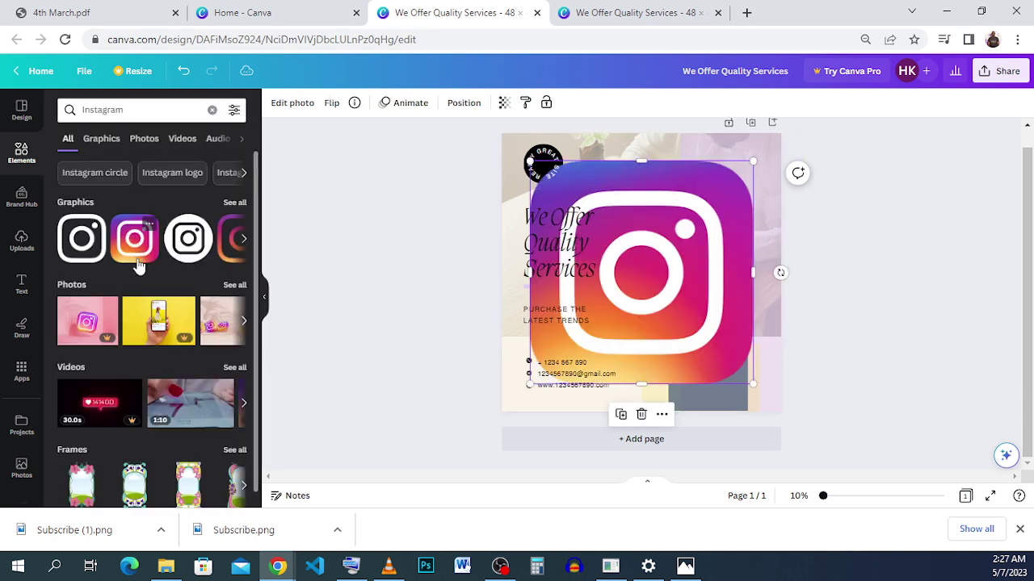
{"action": "left_click_drag", "start_coordinate": [688, 232], "coordinate": [835, 244]}
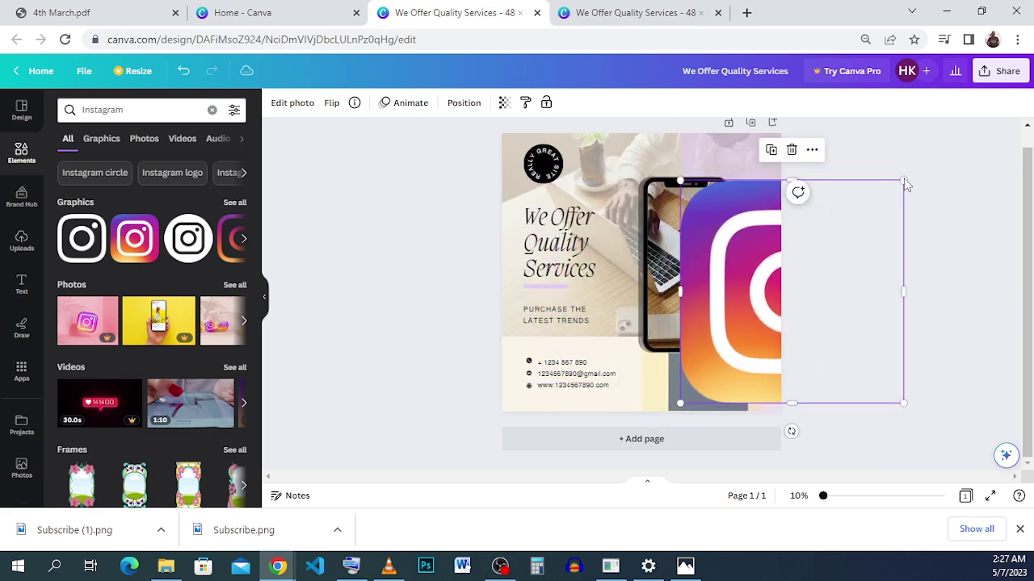
{"action": "left_click_drag", "start_coordinate": [846, 303], "coordinate": [686, 414]}
{"action": "left_click", "coordinate": [840, 357]}
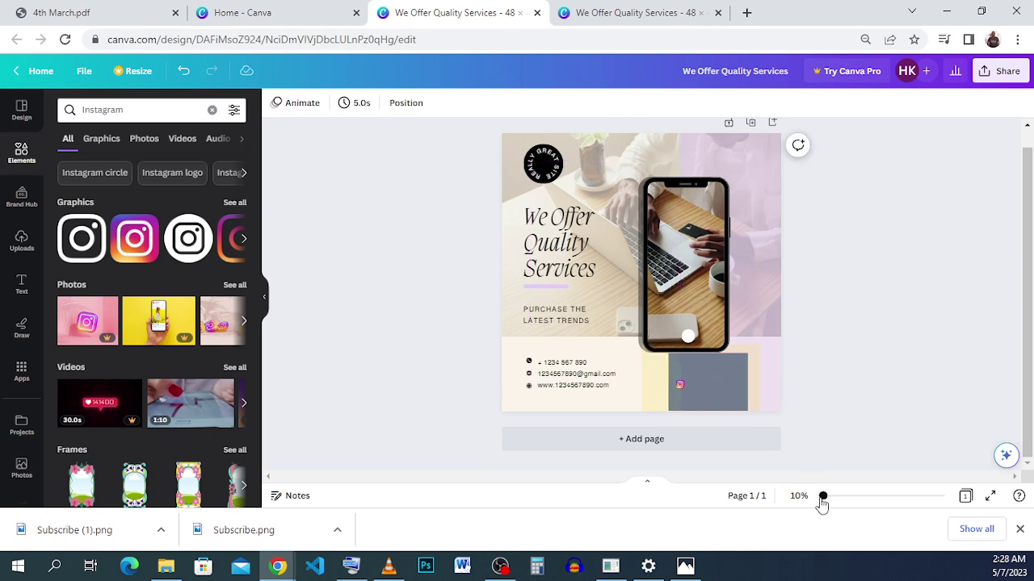
Search the elements library for "FACEBOOK icon"
{"action": "left_click_drag", "start_coordinate": [822, 496], "coordinate": [849, 497]}
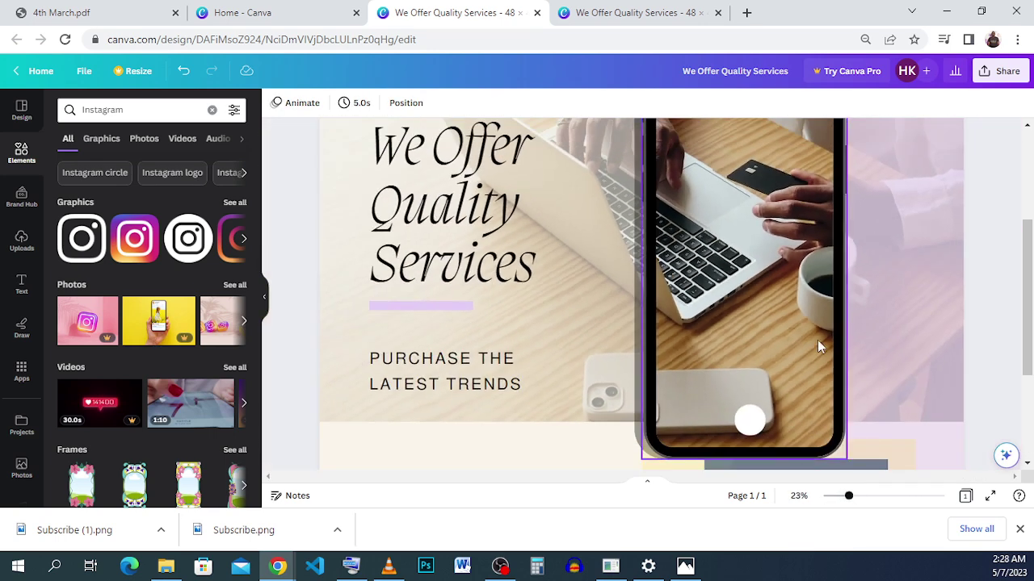
{"action": "scroll", "coordinate": [818, 347], "scroll_direction": "down", "scroll_amount": 3}
{"action": "left_click", "coordinate": [746, 353]}
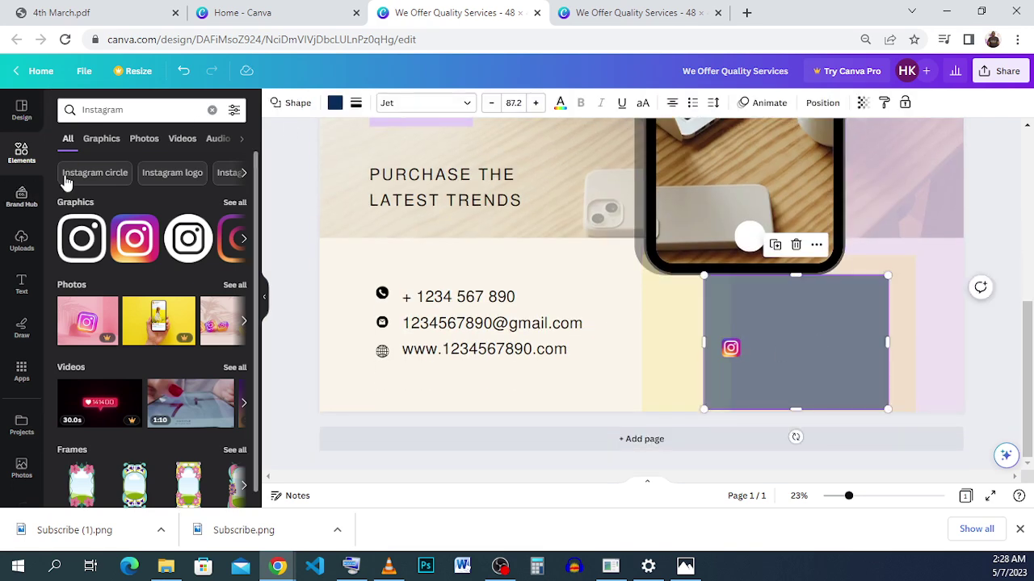
{"action": "left_click", "coordinate": [163, 115]}
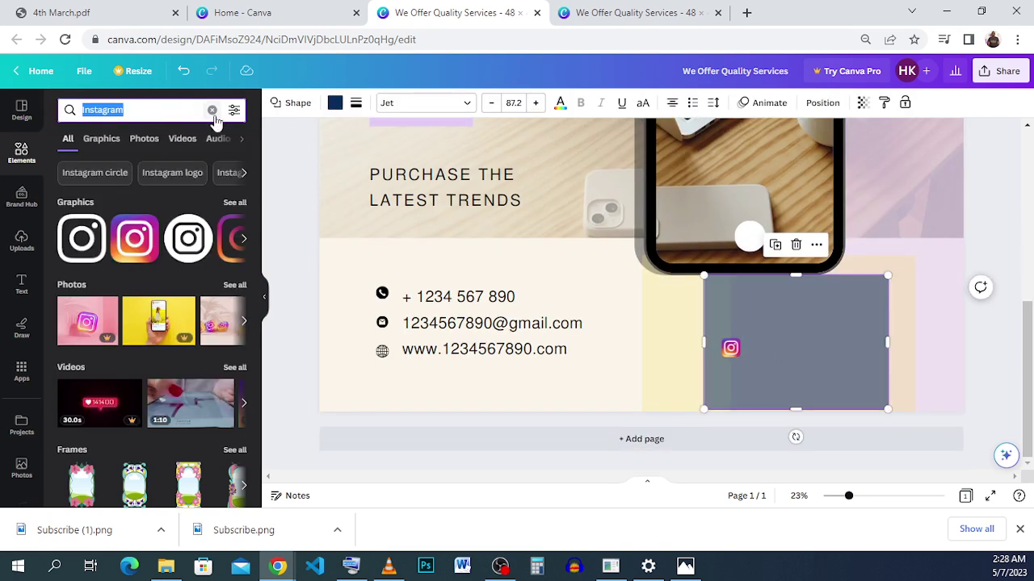
{"action": "left_click", "coordinate": [212, 110]}
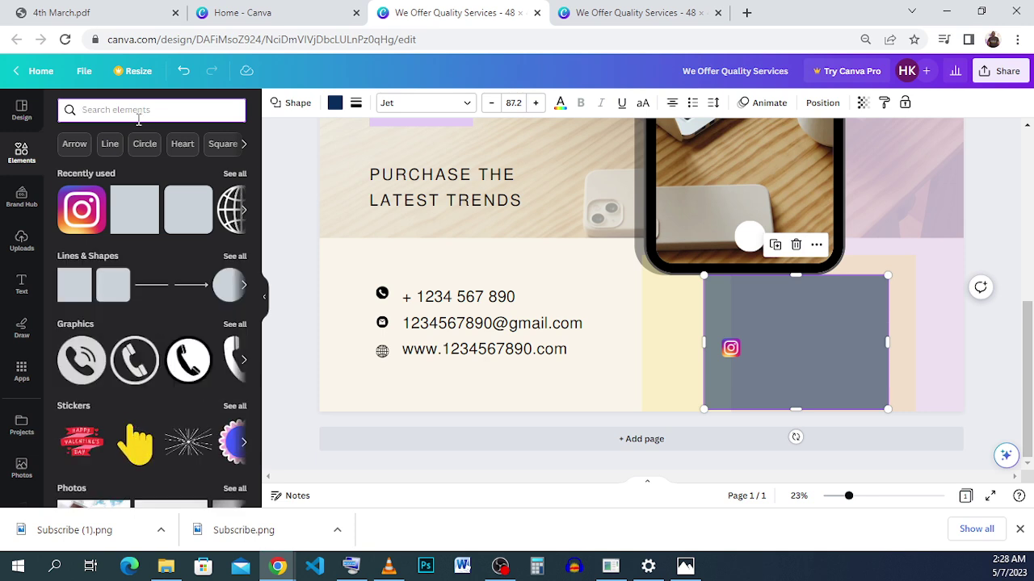
{"action": "type", "text": "f"}
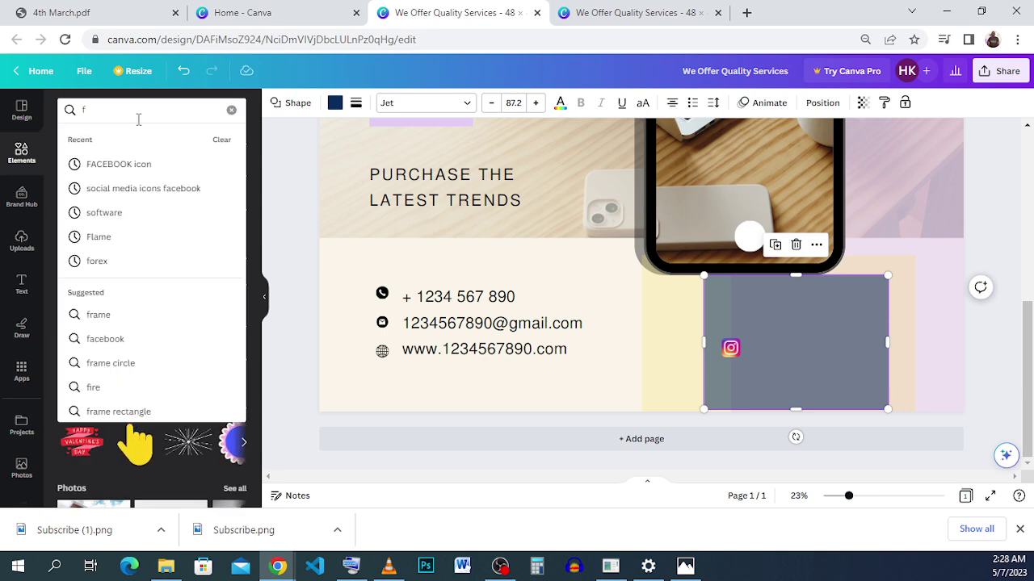
{"action": "left_click", "coordinate": [166, 165]}
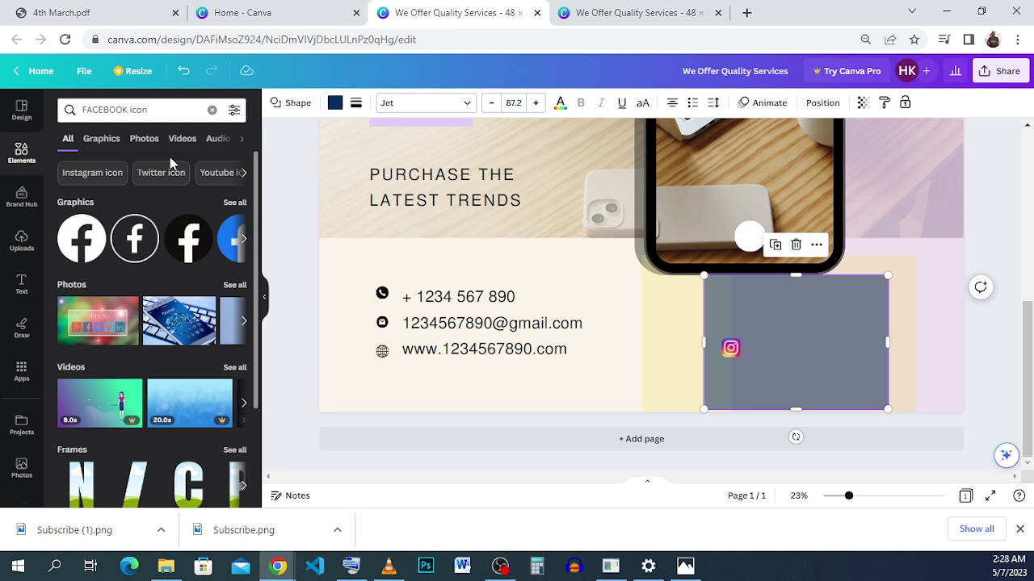
Add the round blue Facebook icon, shrink it to the Instagram icon's size and place it beside that icon
{"action": "left_click", "coordinate": [225, 257]}
{"action": "left_click_drag", "start_coordinate": [639, 185], "coordinate": [642, 317]}
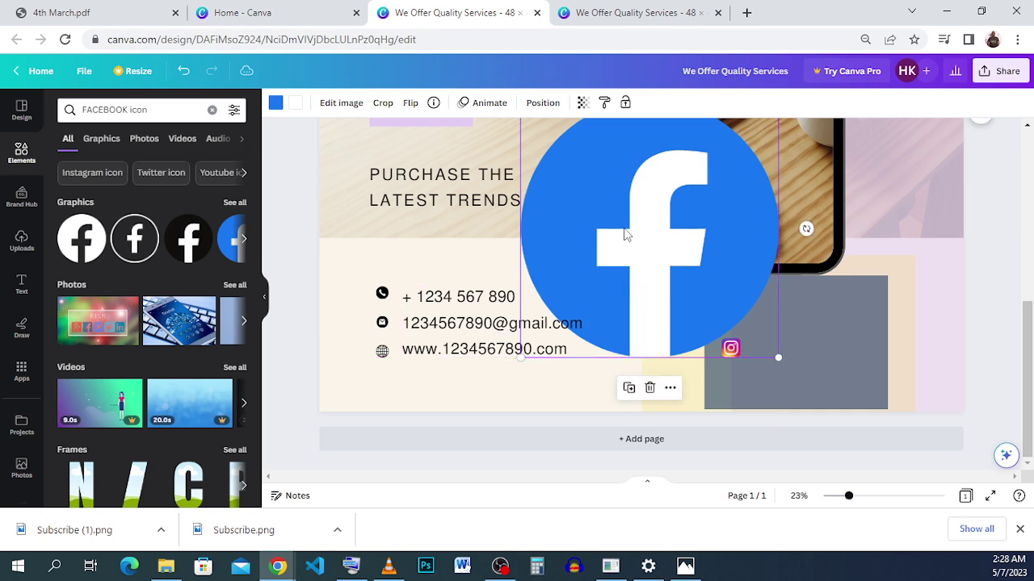
{"action": "scroll", "coordinate": [625, 233], "scroll_direction": "up", "scroll_amount": 1}
{"action": "left_click_drag", "start_coordinate": [522, 176], "coordinate": [735, 432]}
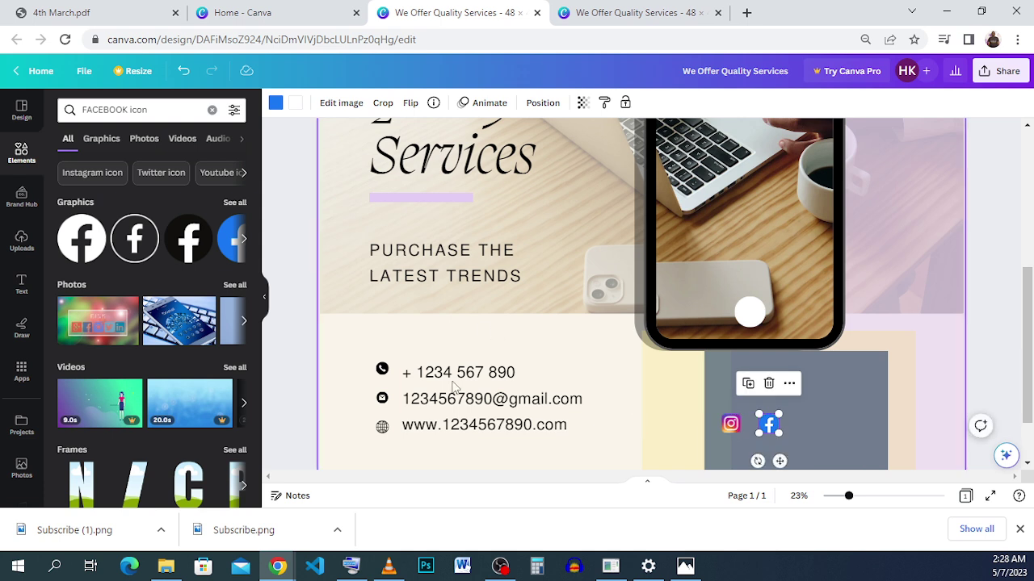
Nudge the phone icon slightly down to line up with the phone number text
{"action": "left_click", "coordinate": [387, 374]}
{"action": "left_click_drag", "start_coordinate": [396, 404], "coordinate": [385, 380]}
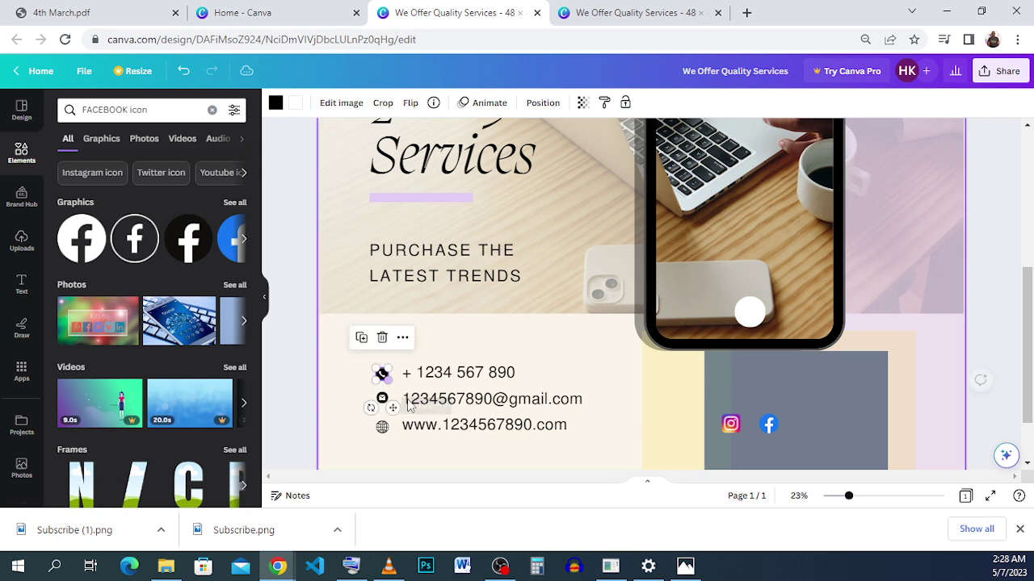
{"action": "left_click", "coordinate": [484, 445]}
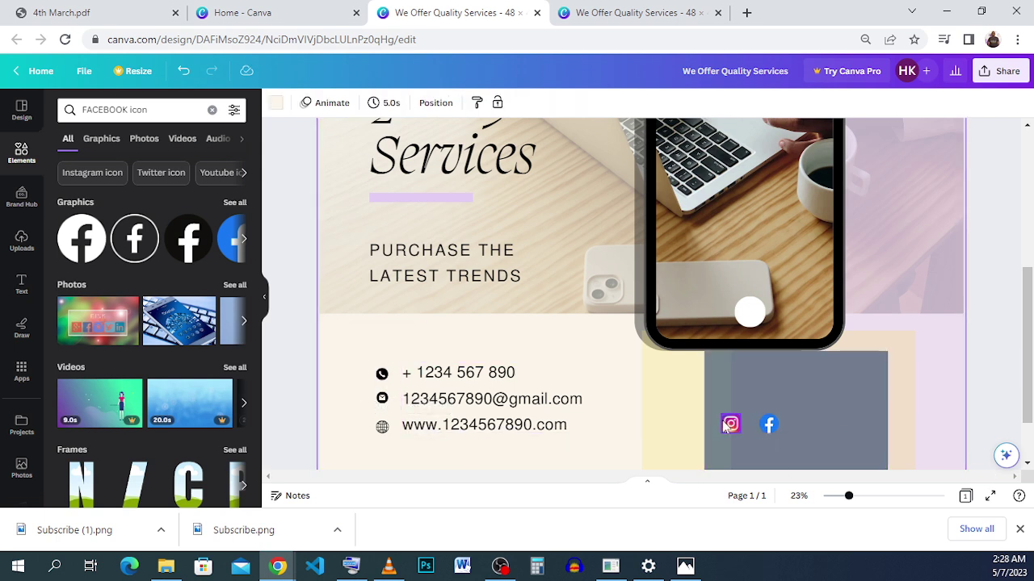
Move the Facebook icon slightly closer to the Instagram icon, keeping both on the same level
{"action": "left_click", "coordinate": [769, 429]}
{"action": "mouse_move", "coordinate": [769, 429]}
{"action": "left_mouse_down"}
{"action": "mouse_move", "coordinate": [729, 426]}
{"action": "mouse_move", "coordinate": [765, 428]}
{"action": "left_mouse_up"}
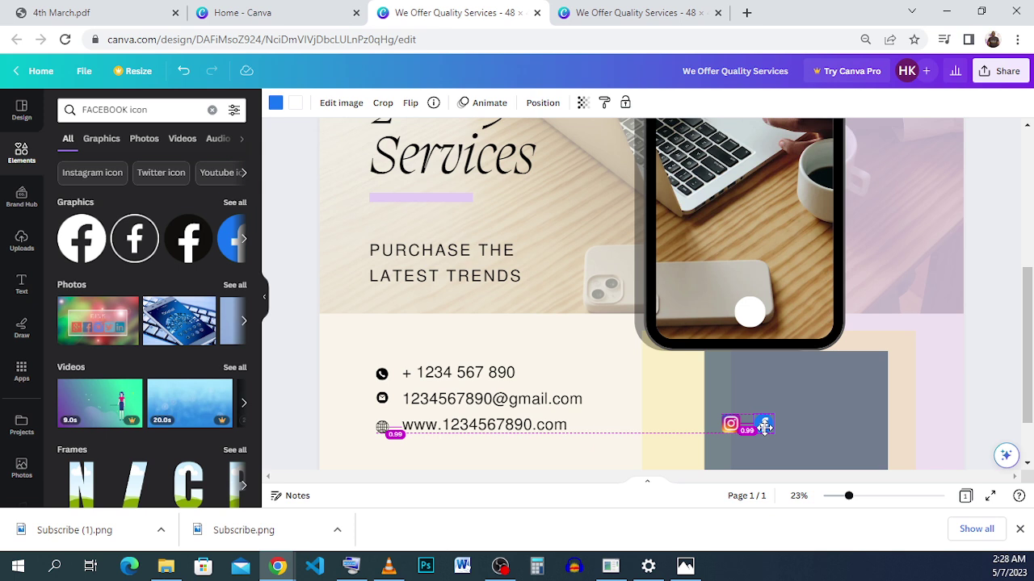
{"action": "left_click_drag", "start_coordinate": [764, 427], "coordinate": [763, 425]}
{"action": "scroll", "coordinate": [937, 423], "scroll_direction": "down", "scroll_amount": 1}
{"action": "left_click", "coordinate": [937, 422]}
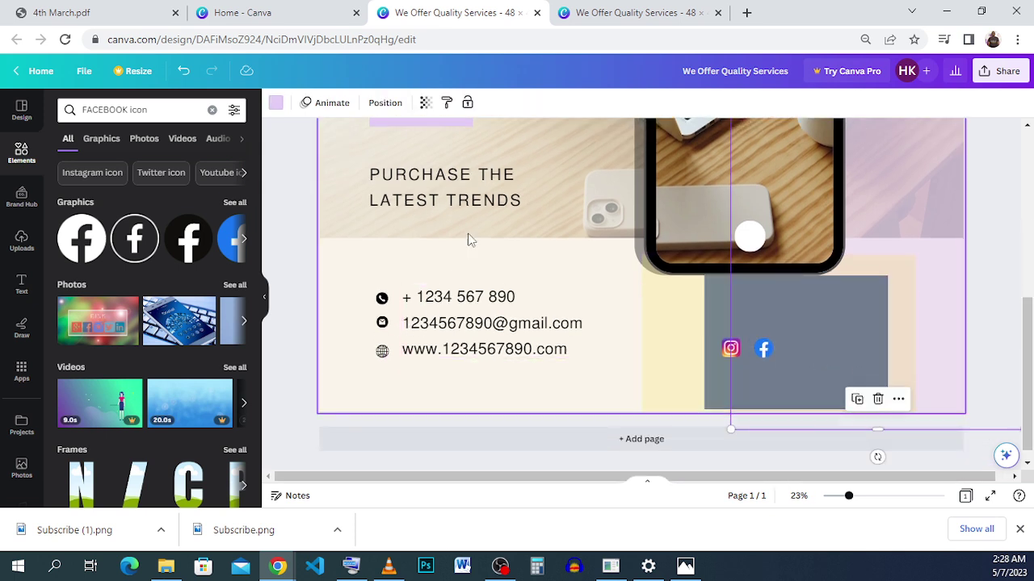
Duplicate the contact details text, place the copy below the social icons and replace its text with @ followed by the phone number's ten digits
{"action": "left_click", "coordinate": [478, 323]}
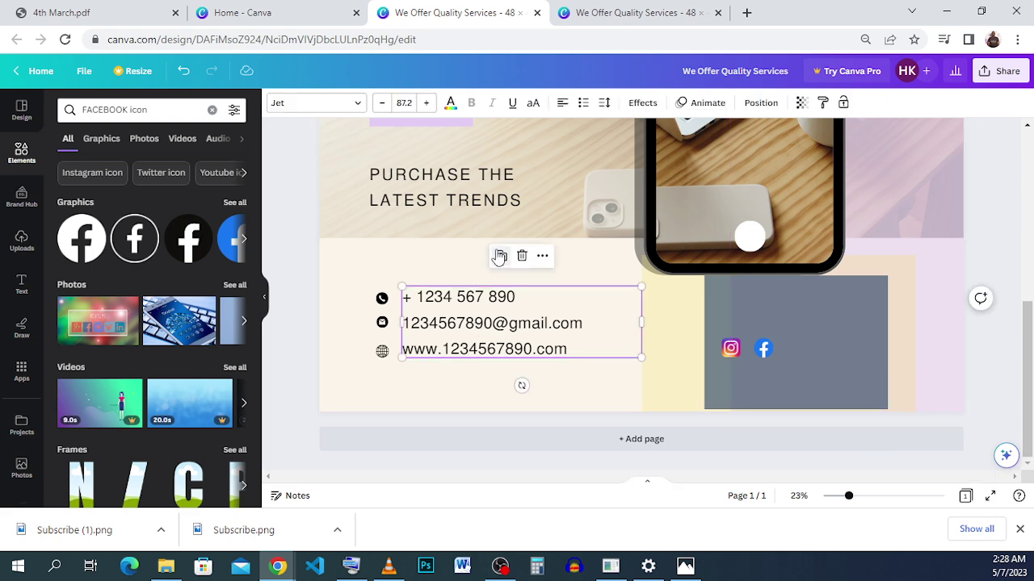
{"action": "left_click_drag", "start_coordinate": [473, 305], "coordinate": [781, 374]}
{"action": "double_click", "coordinate": [825, 399]}
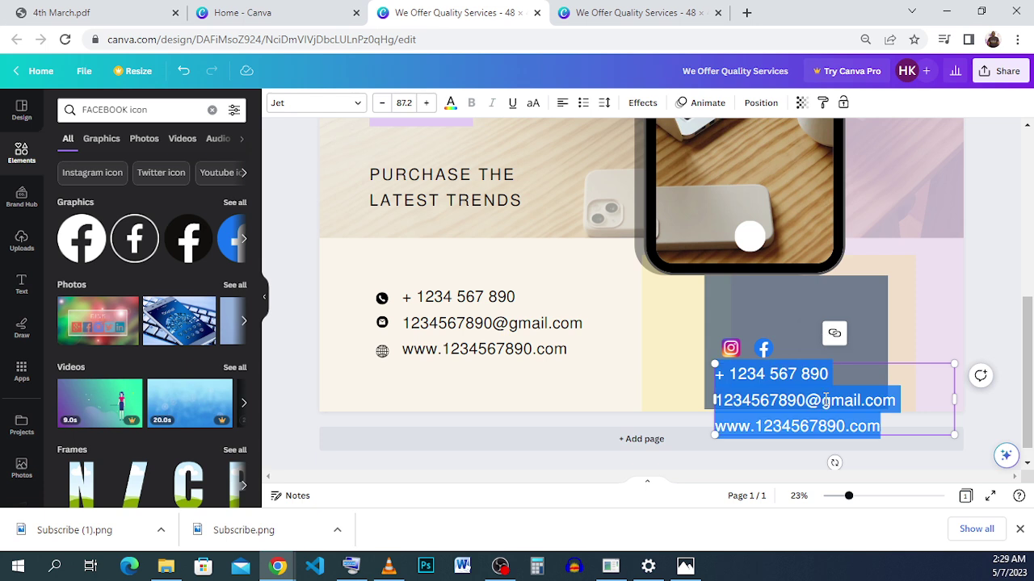
{"action": "type", "text": "1234567"}
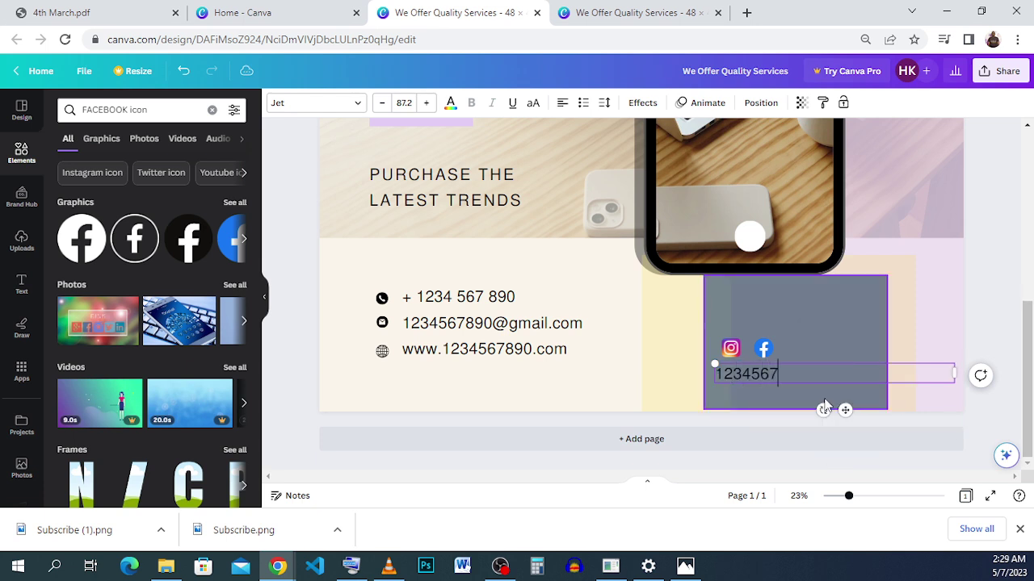
{"action": "type", "text": "890"}
{"action": "type", "text": "@"}
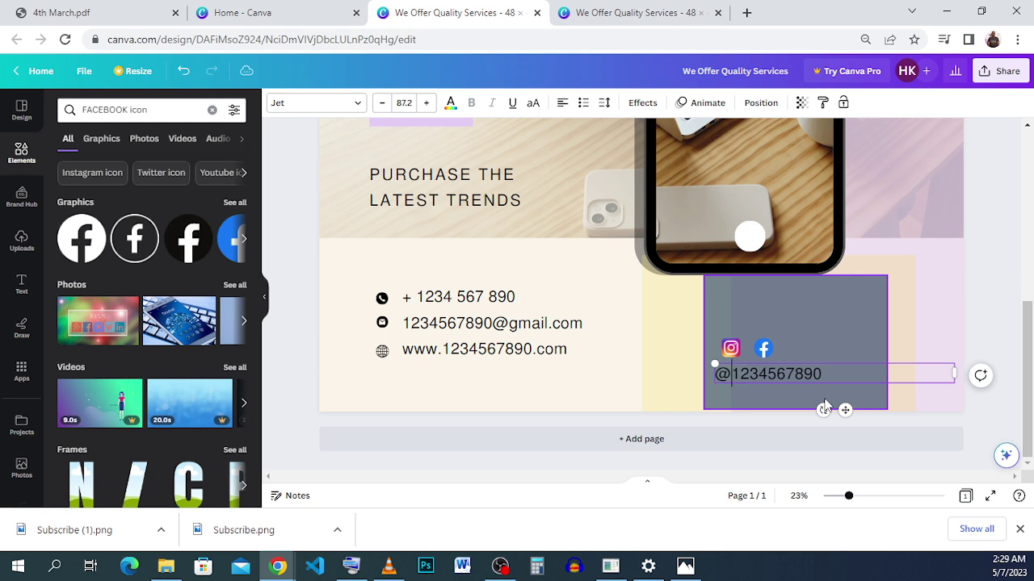
{"action": "left_click", "coordinate": [967, 291]}
Reduce the social handle's font size to 69.2 and move it up directly beneath the Instagram and Facebook icons, aligned with their outer edge
{"action": "left_click", "coordinate": [763, 378]}
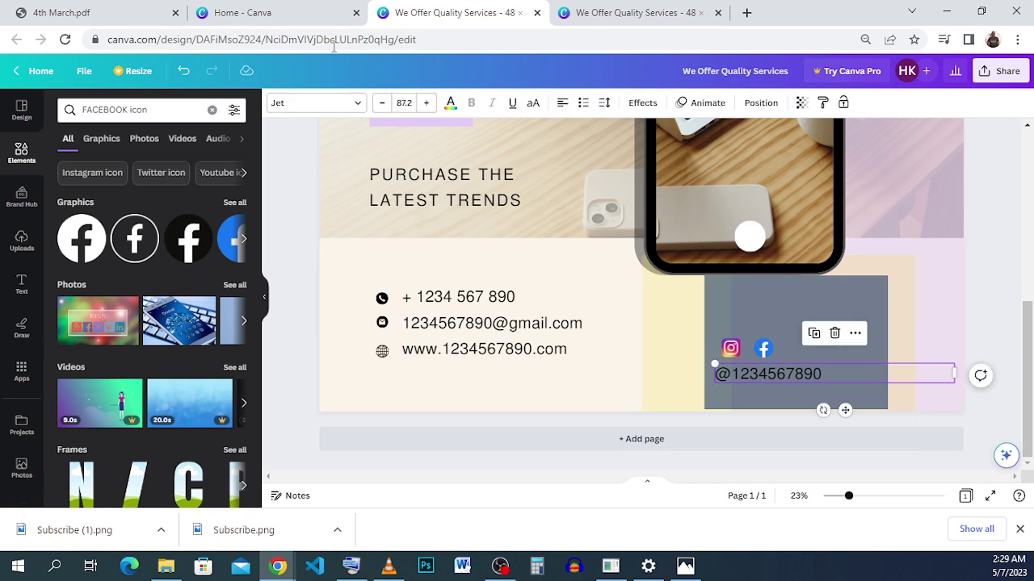
{"action": "left_click", "coordinate": [385, 104]}
{"action": "left_click", "coordinate": [384, 103]}
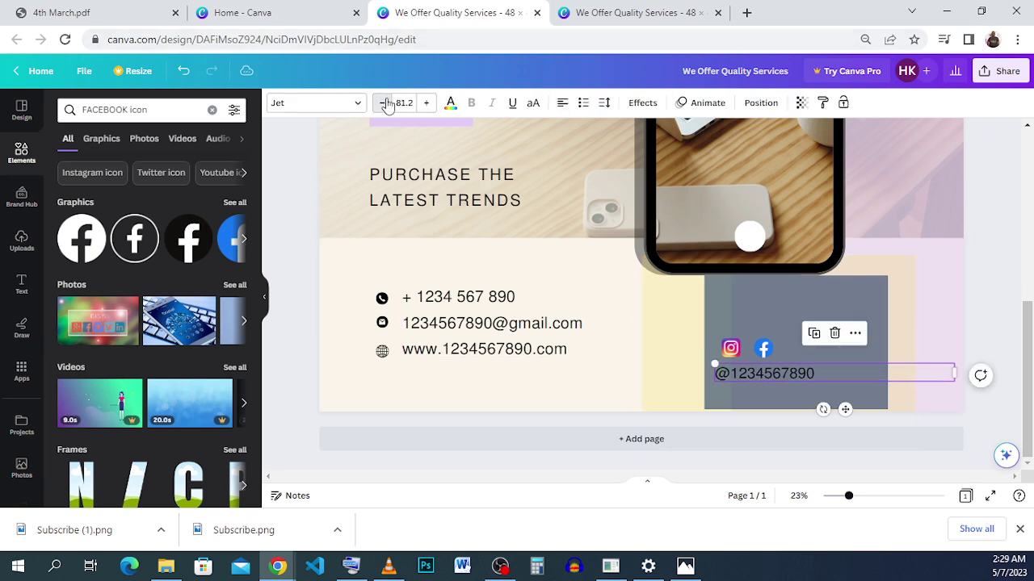
{"action": "left_click", "coordinate": [385, 103]}
{"action": "left_click", "coordinate": [384, 103]}
{"action": "left_click", "coordinate": [384, 103]}
{"action": "left_click", "coordinate": [384, 104]}
{"action": "left_click", "coordinate": [384, 103]}
{"action": "left_click", "coordinate": [384, 103]}
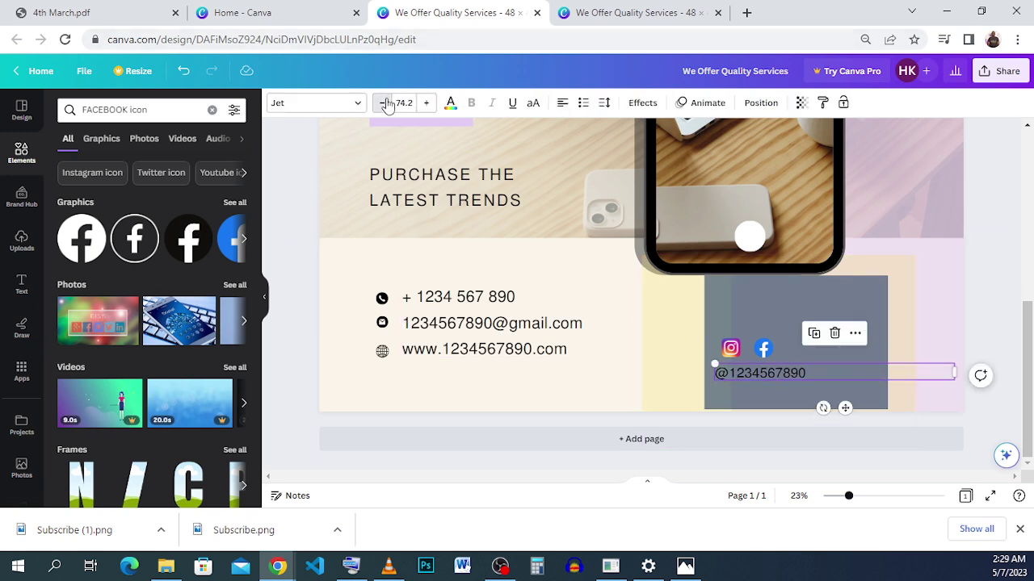
{"action": "left_click", "coordinate": [384, 103]}
{"action": "left_click", "coordinate": [385, 103]}
{"action": "left_click", "coordinate": [384, 104]}
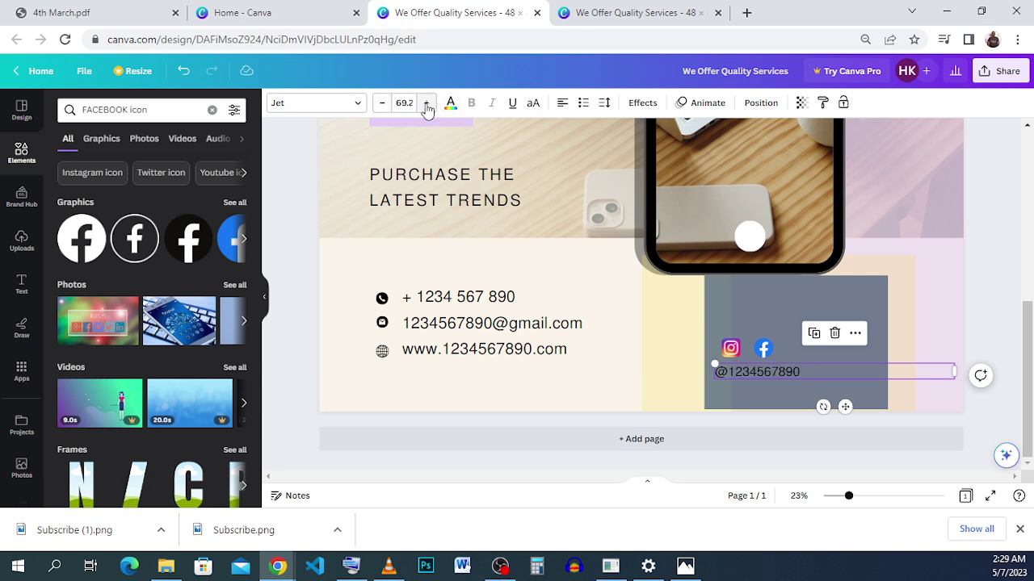
{"action": "left_click_drag", "start_coordinate": [843, 407], "coordinate": [846, 399]}
{"action": "left_click", "coordinate": [973, 307]}
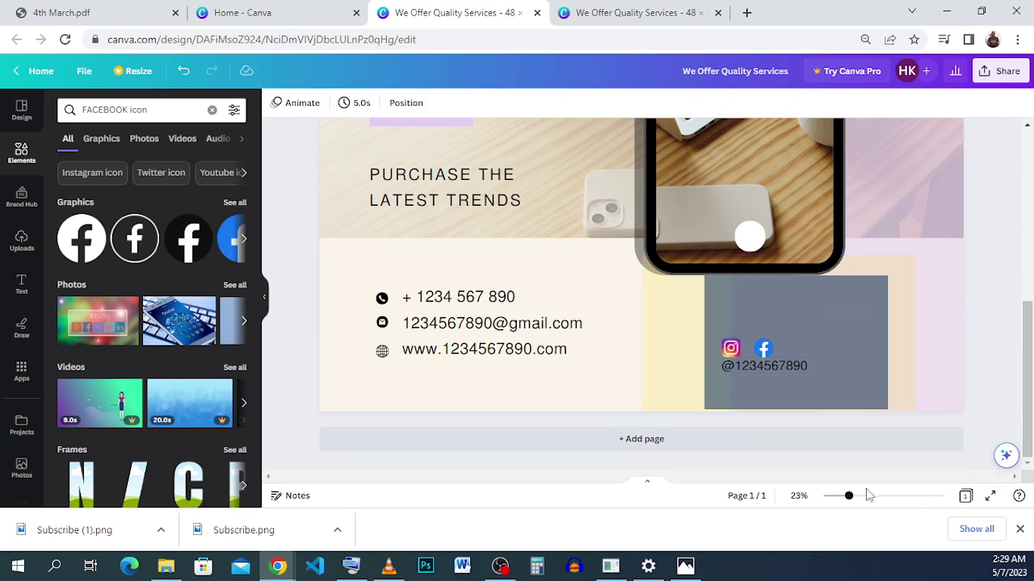
Compare the whole recreated flyer with the original "We Offer Quality Services" design, then return to the recreated version
{"action": "left_click_drag", "start_coordinate": [849, 498], "coordinate": [807, 503]}
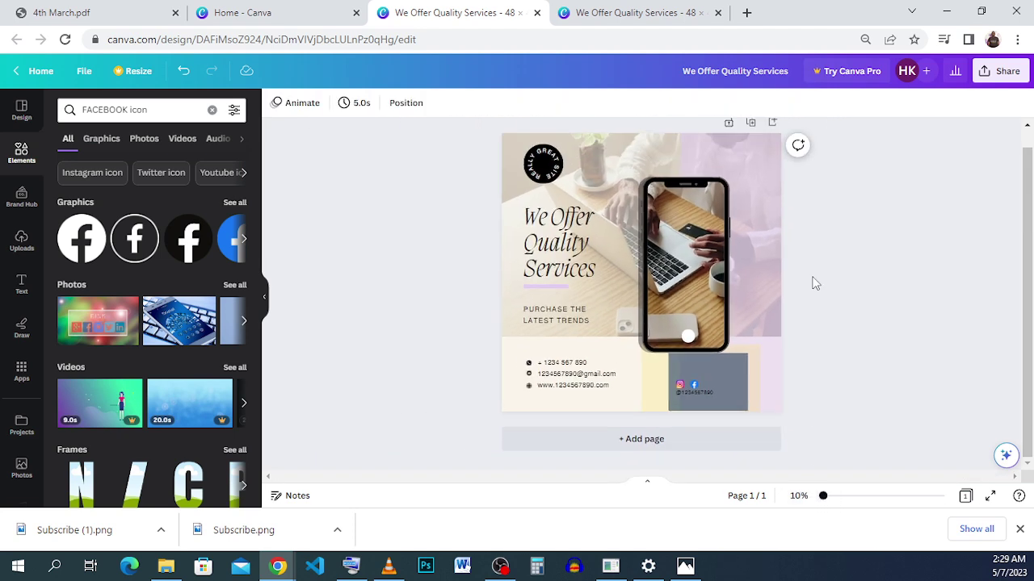
{"action": "left_click", "coordinate": [691, 16]}
{"action": "scroll", "coordinate": [759, 323], "scroll_direction": "down", "scroll_amount": 1}
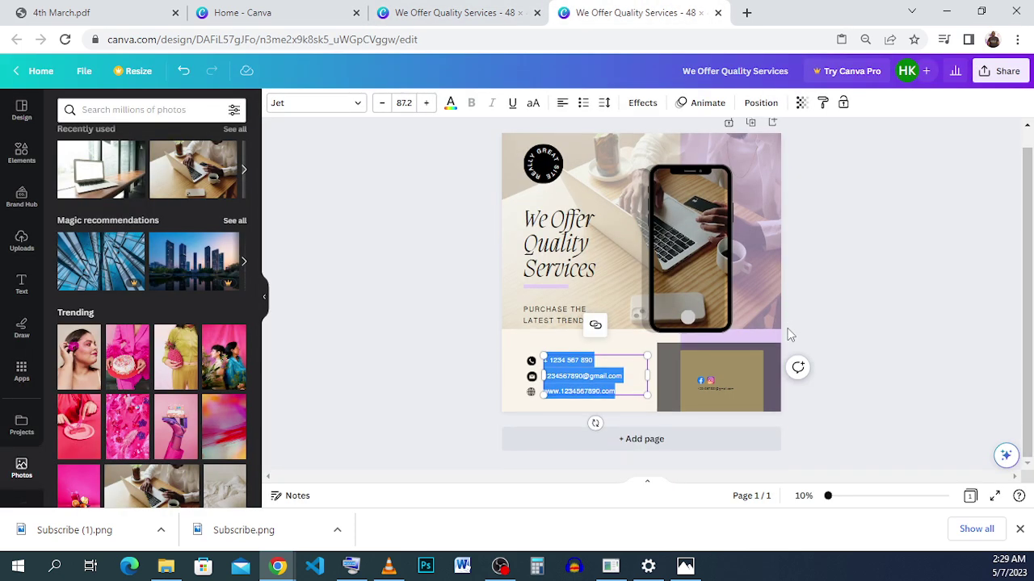
{"action": "left_click", "coordinate": [853, 338]}
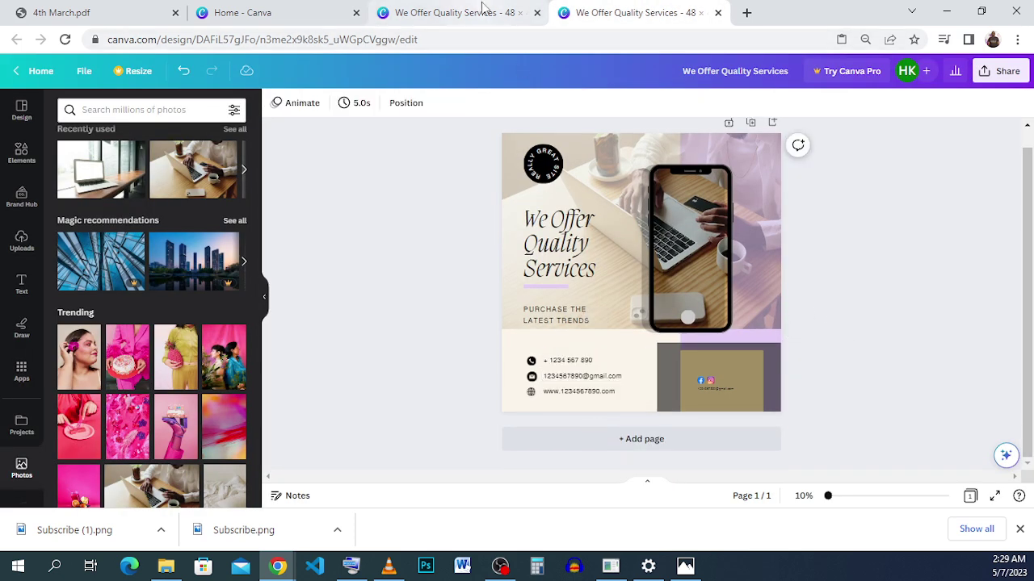
{"action": "left_click", "coordinate": [484, 13]}
{"action": "left_click", "coordinate": [598, 13]}
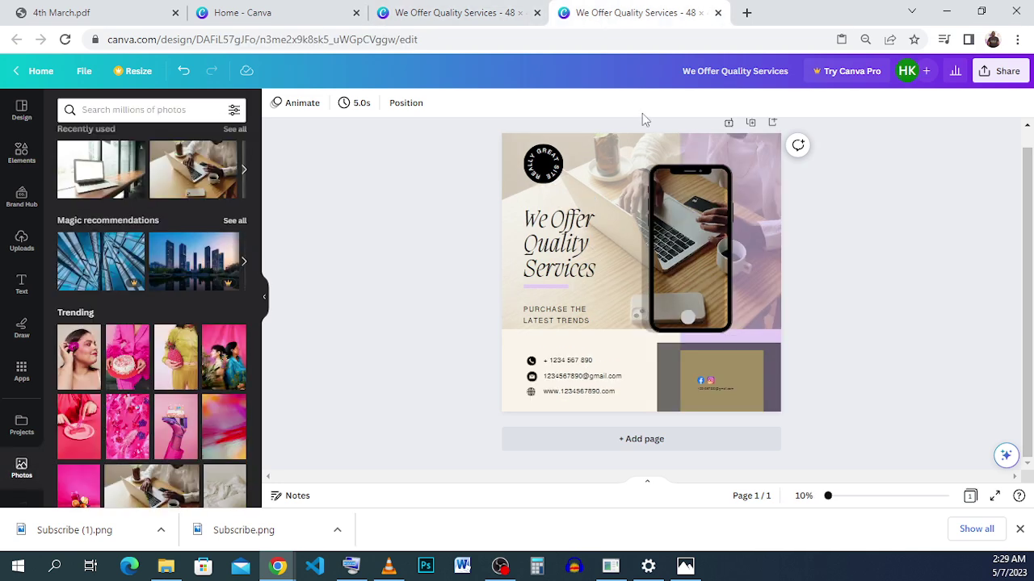
{"action": "left_click", "coordinate": [452, 13]}
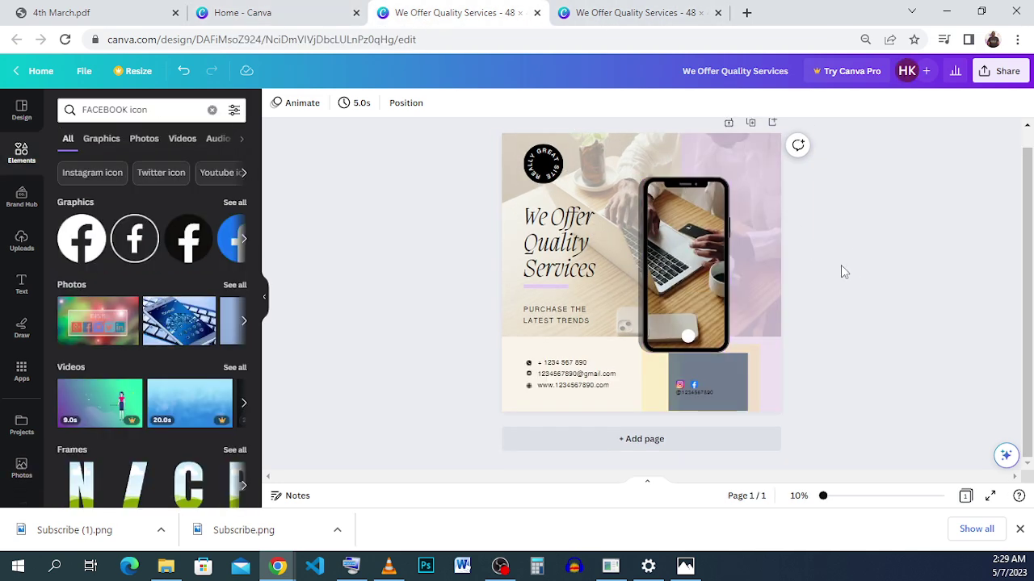